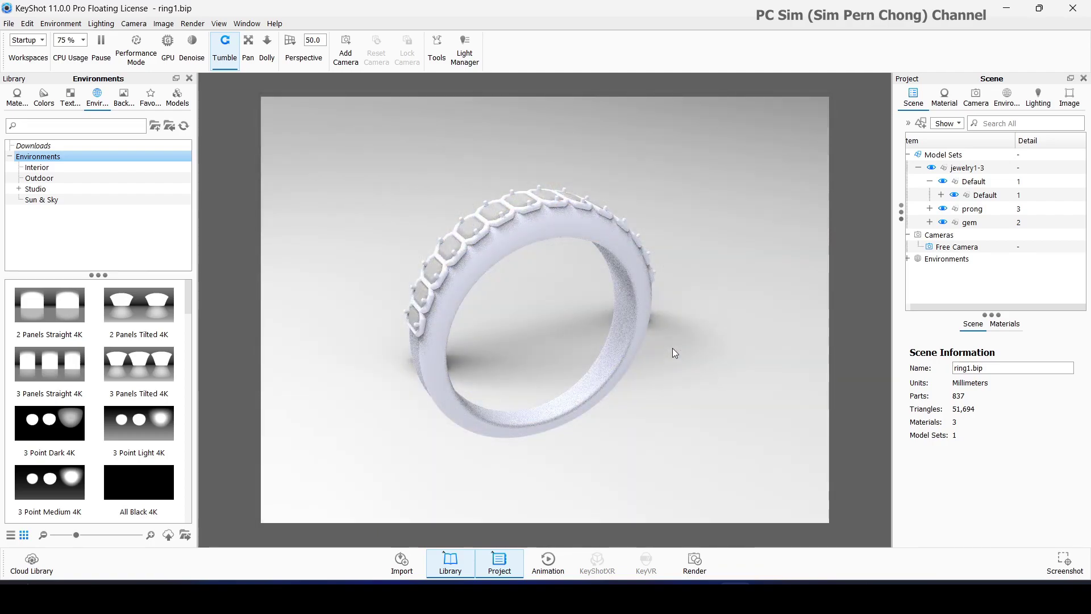
# Tilt the camera up and rotate it so the ring appears from a higher, more upright angle
pyautogui.moveTo(672, 344); pyautogui.dragTo(671, 370)
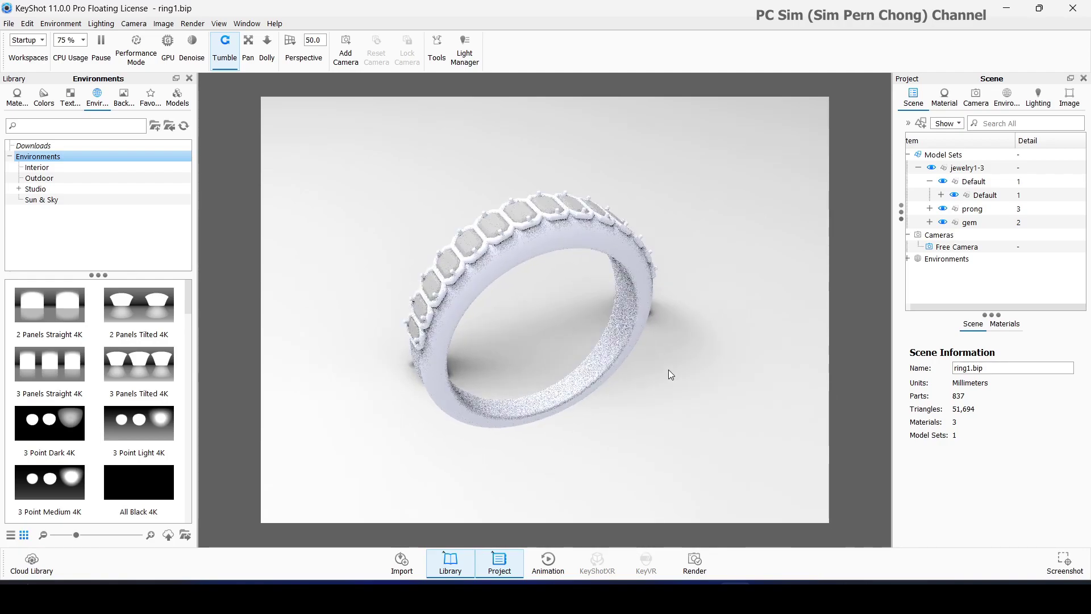
pyautogui.moveTo(668, 370); pyautogui.dragTo(707, 359)
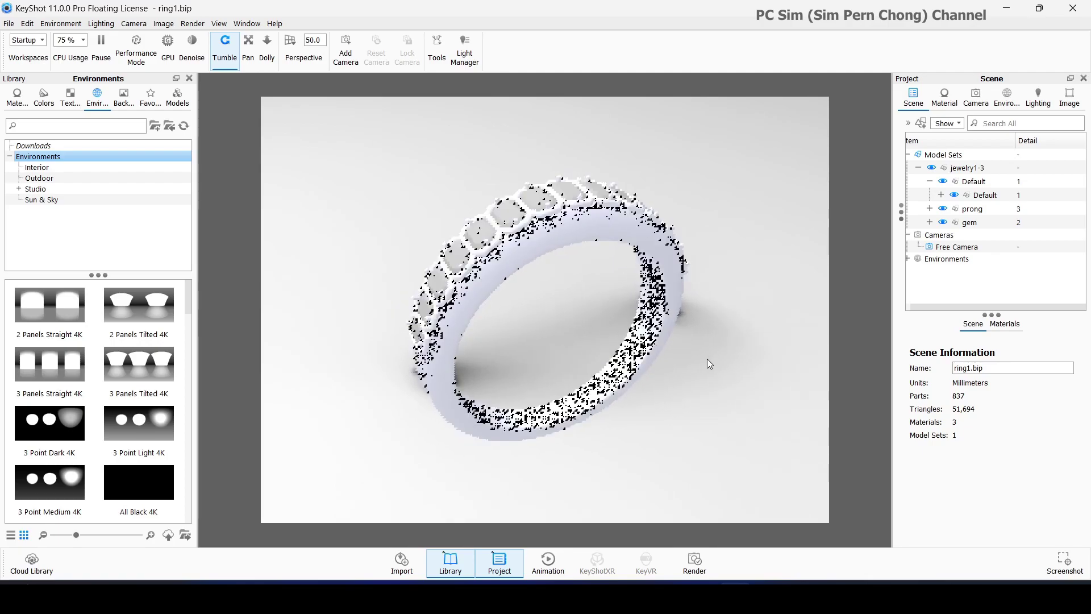
# Snap the ring model to the ground with Move Model, setting its Y translation to 1.9633
pyautogui.rightClick(667, 313)
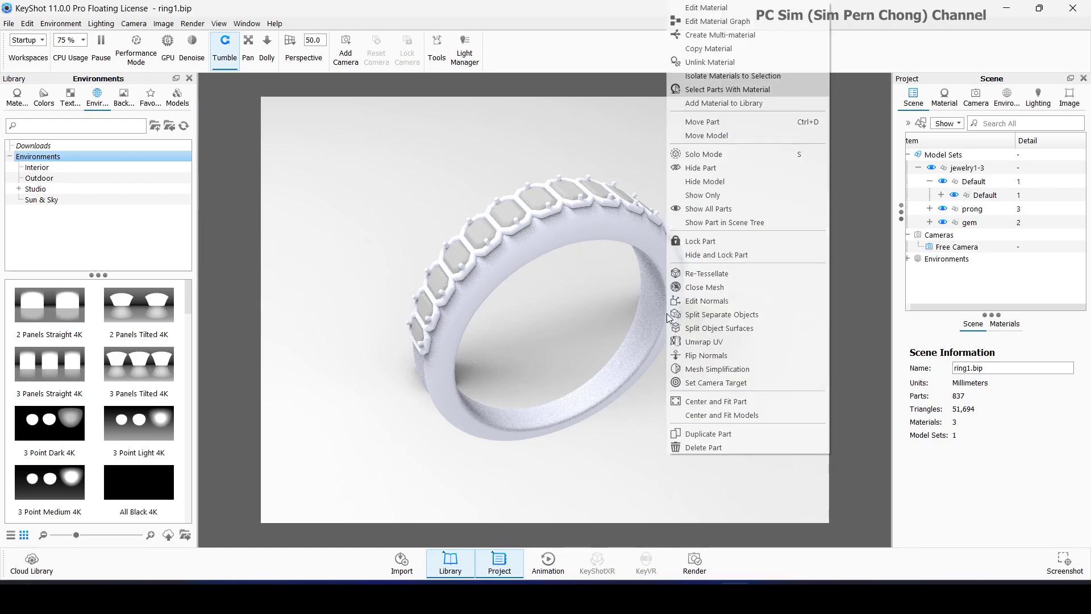
pyautogui.click(722, 136)
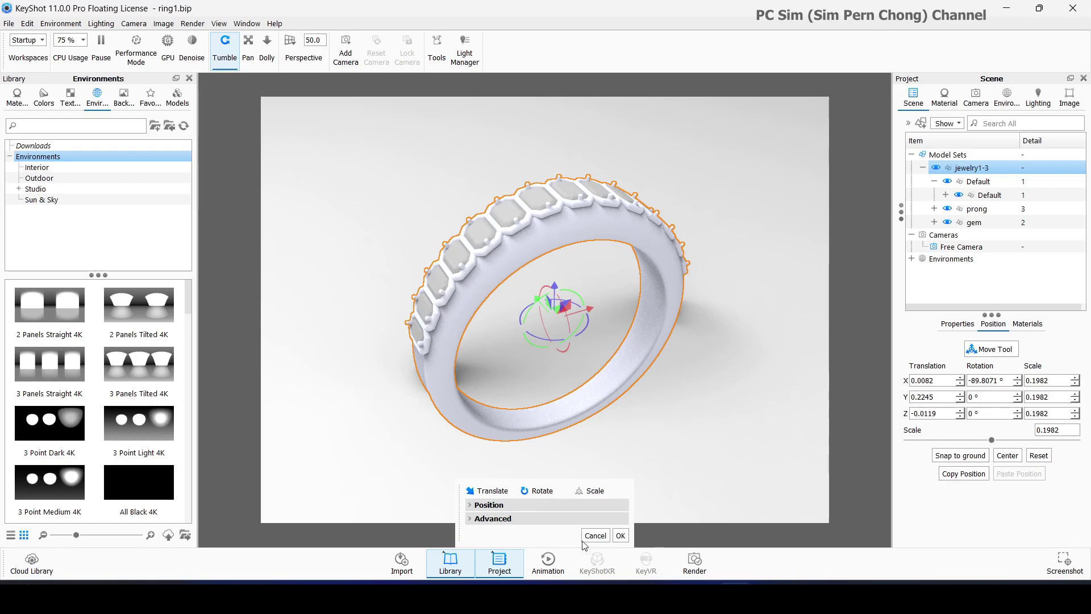
pyautogui.moveTo(567, 496); pyautogui.dragTo(758, 311)
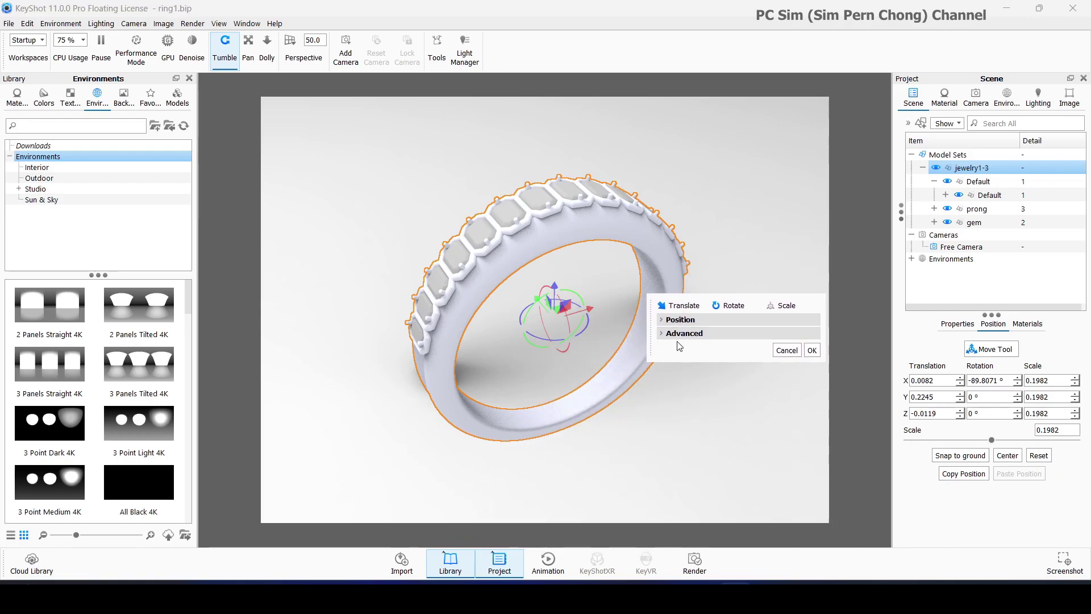
pyautogui.click(662, 334)
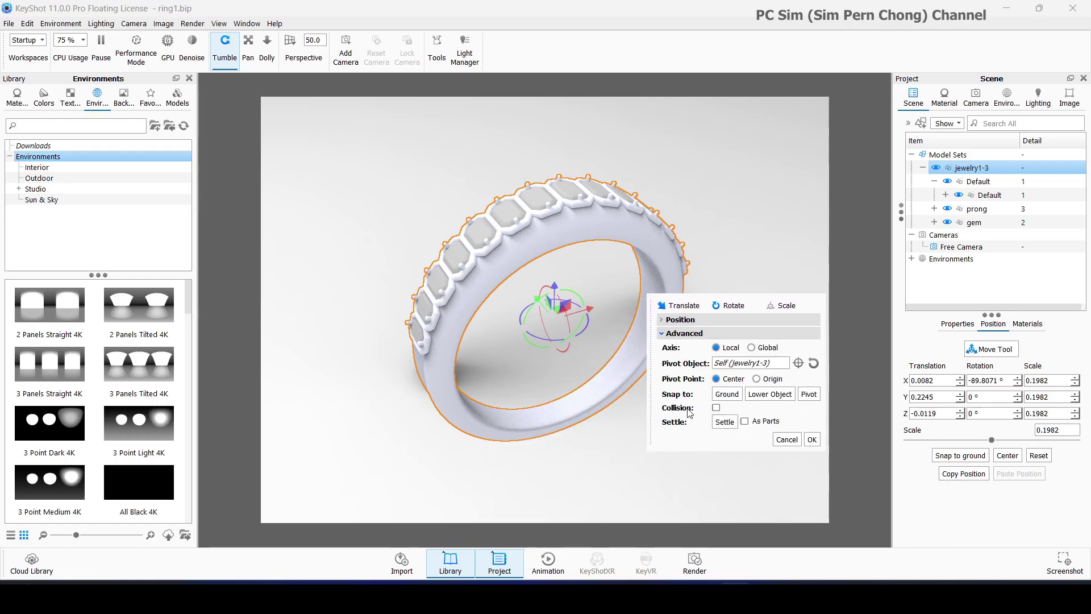
pyautogui.click(730, 398)
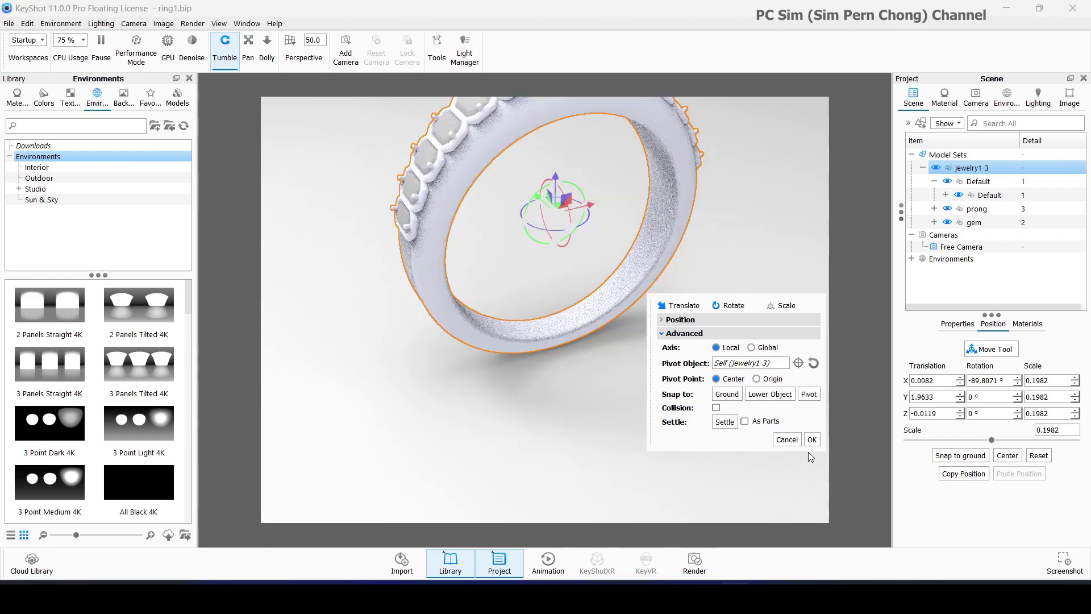
pyautogui.click(812, 440)
pyautogui.scroll(5, 711, 446)
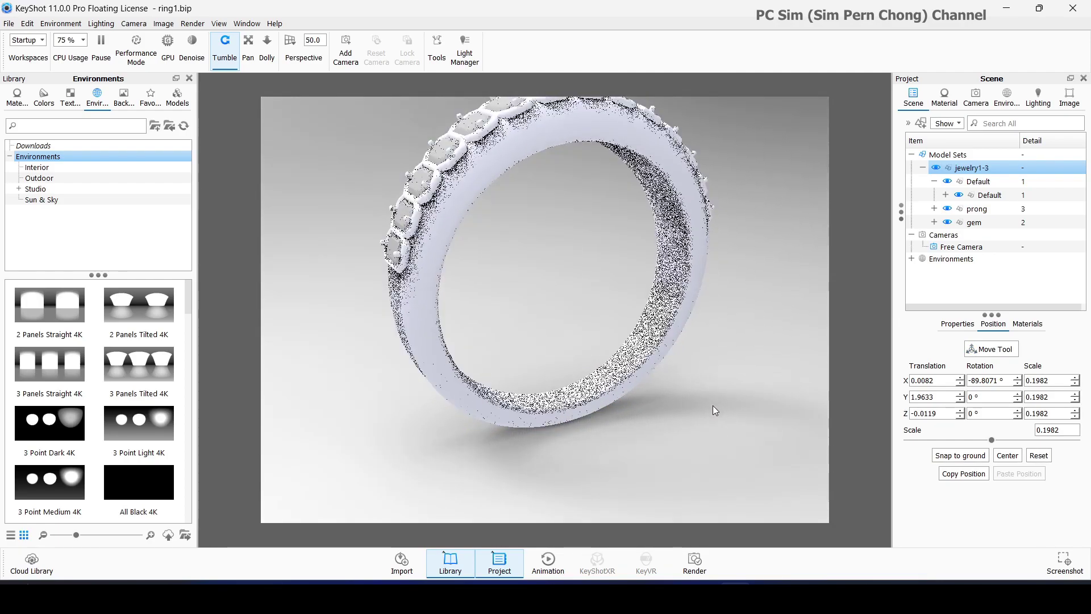
pyautogui.scroll(-5, 714, 408)
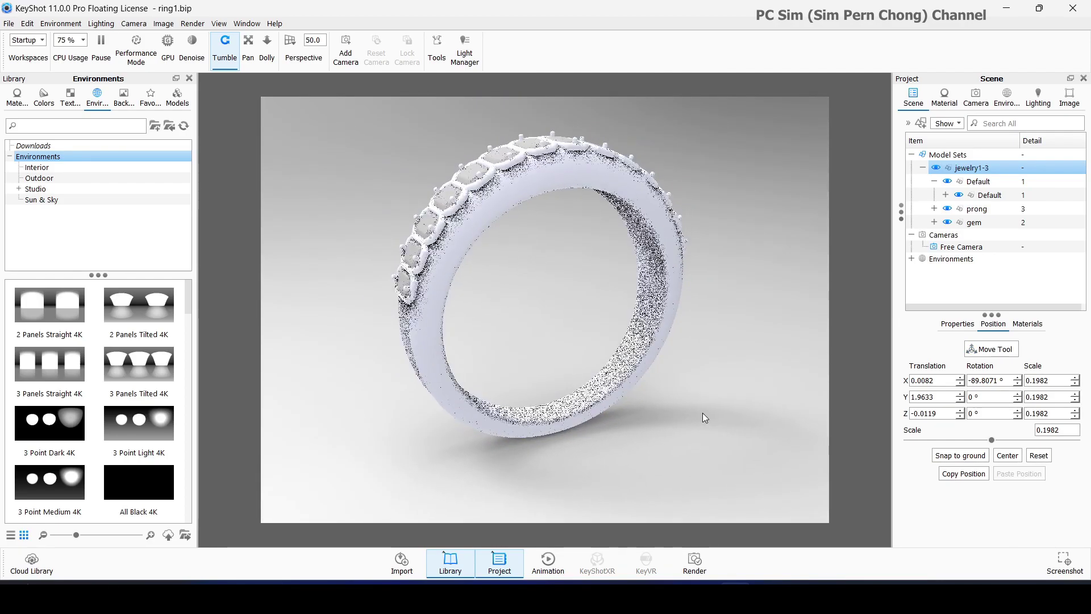
pyautogui.moveTo(704, 407)
pyautogui.mouseDown()
pyautogui.moveTo(711, 389)
pyautogui.moveTo(708, 407)
pyautogui.mouseUp()
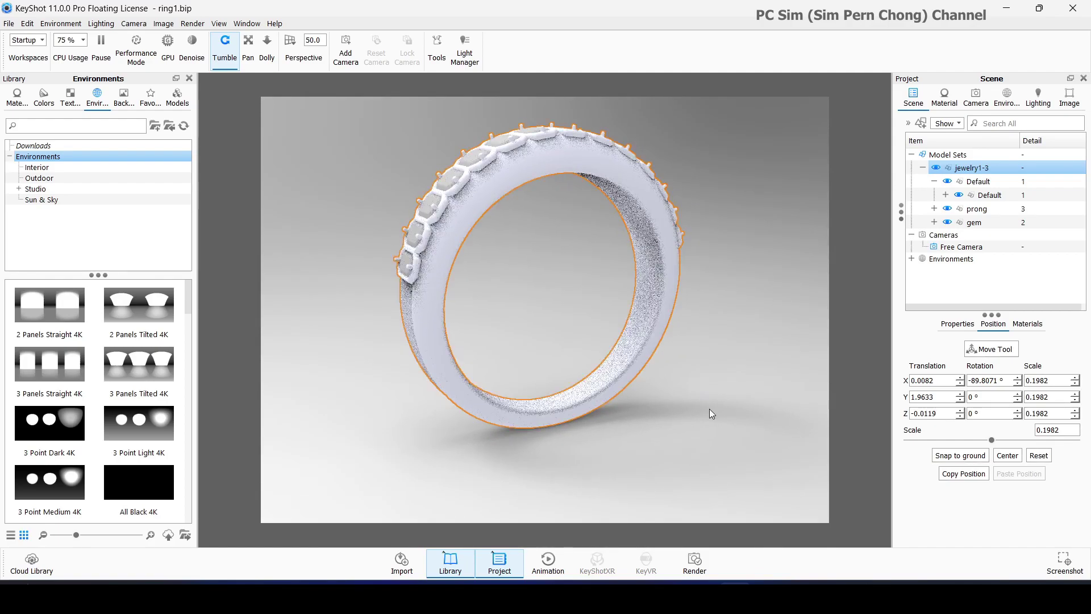
# Apply Gold 24k Polished from the materials library to the ring band and prongs
pyautogui.click(17, 98)
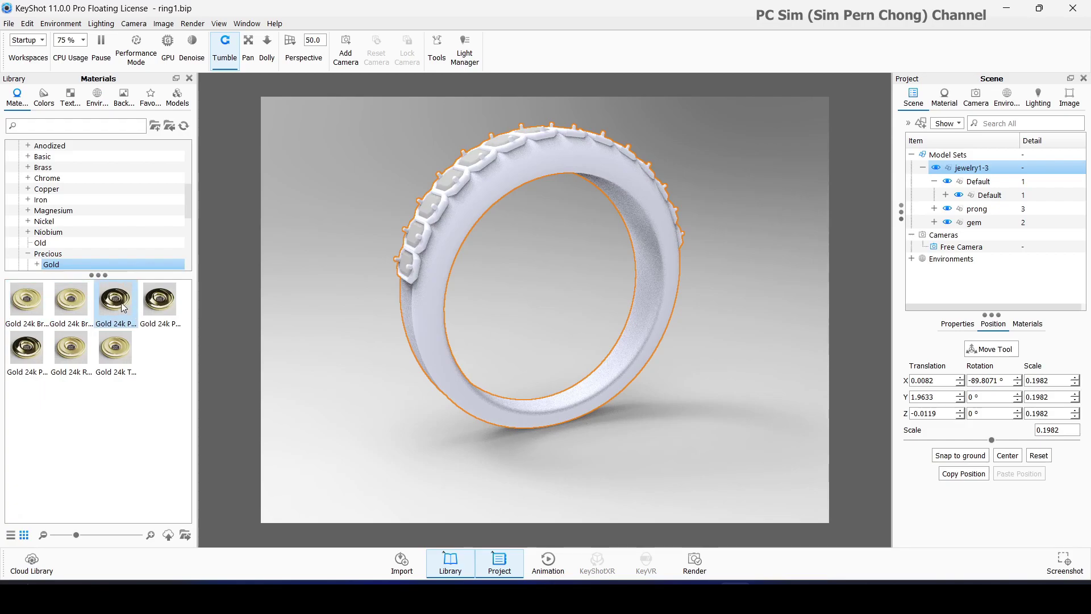
pyautogui.moveTo(116, 307); pyautogui.dragTo(429, 313)
pyautogui.moveTo(114, 300); pyautogui.dragTo(421, 243)
pyautogui.click(667, 320)
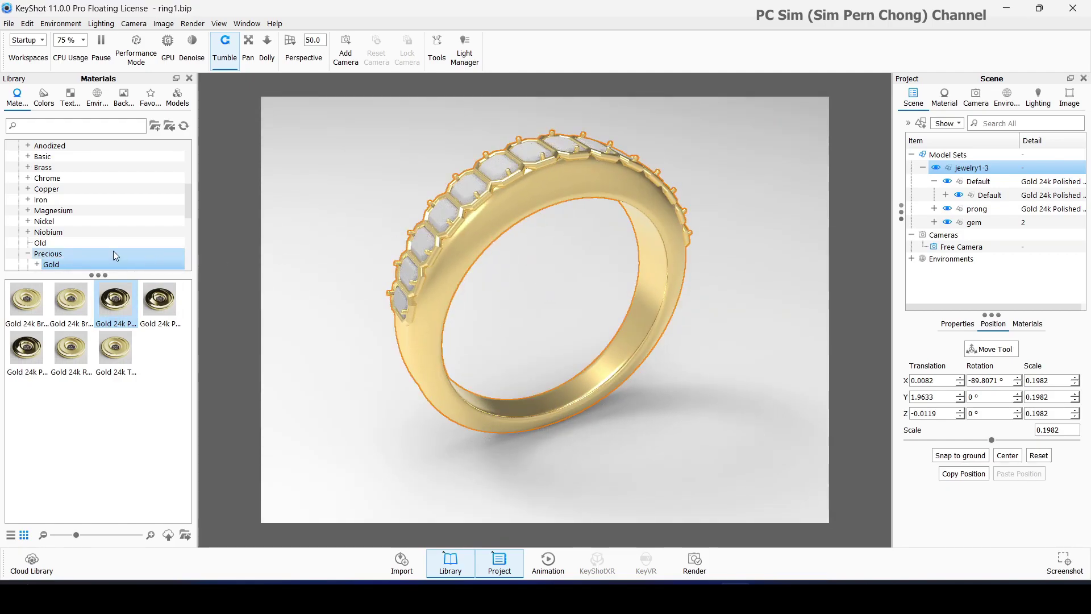
# Make the gems Gem Stone Diamond and switch the image style to Photographic
pyautogui.scroll(2, 121, 241)
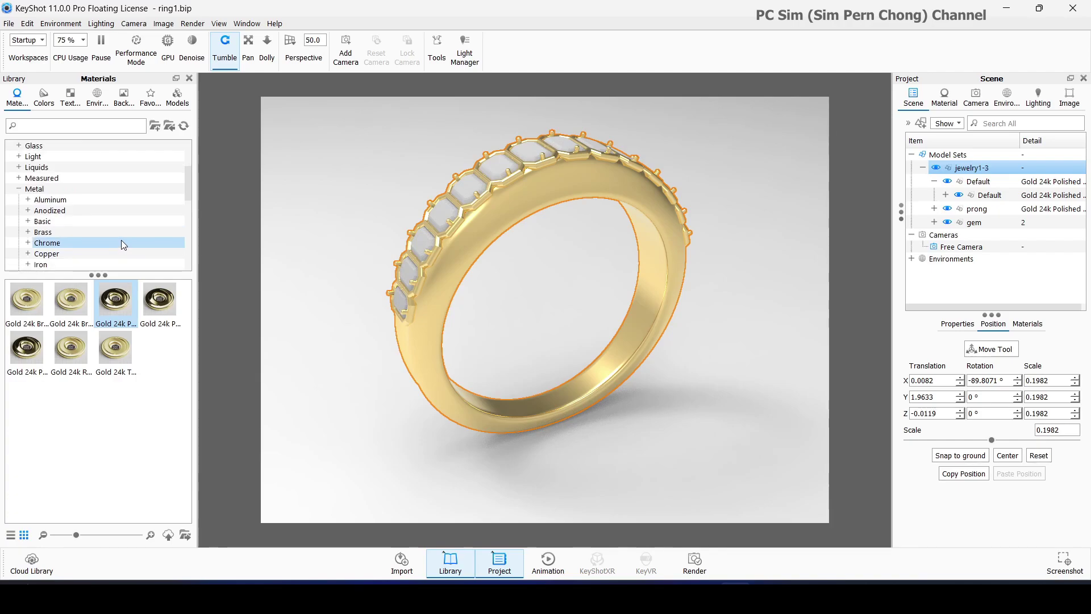
pyautogui.scroll(1, 121, 241)
pyautogui.click(84, 167)
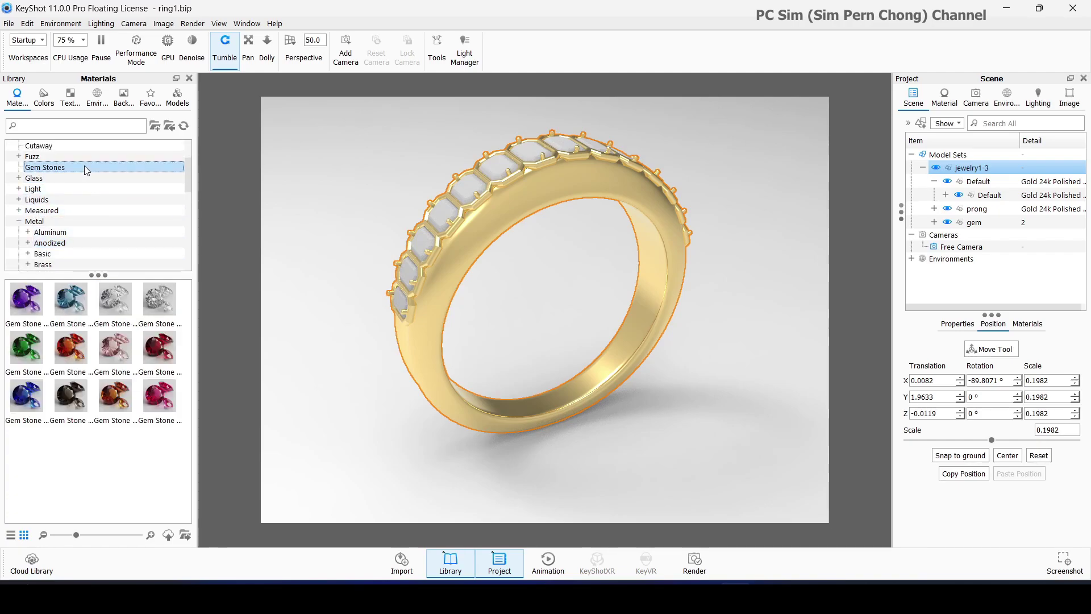
pyautogui.moveTo(165, 298)
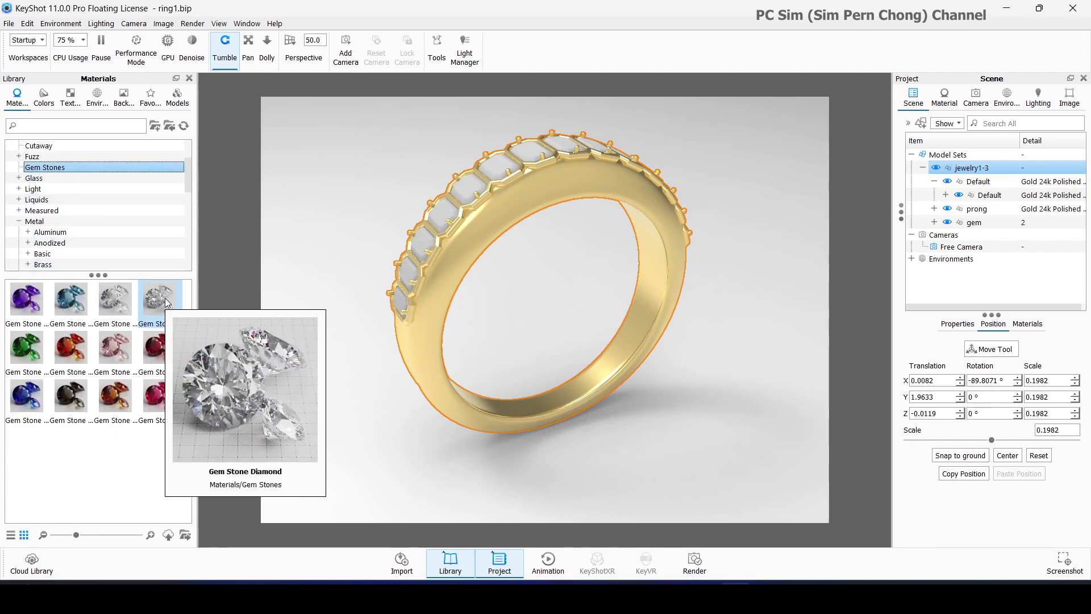
pyautogui.moveTo(165, 298); pyautogui.dragTo(423, 245)
pyautogui.moveTo(544, 307); pyautogui.dragTo(526, 321)
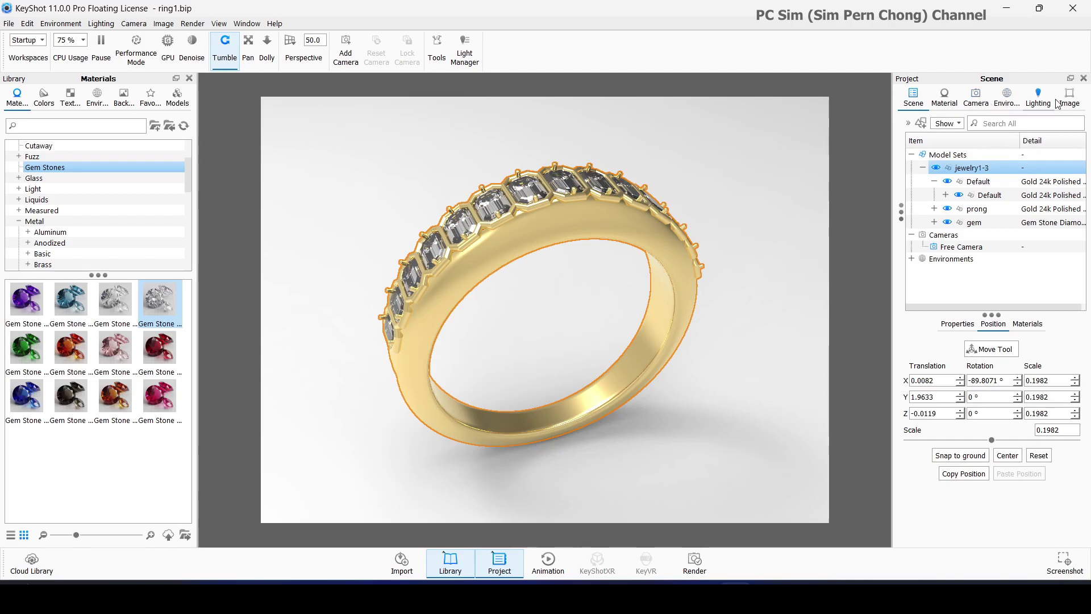
pyautogui.click(1075, 98)
pyautogui.click(1007, 233)
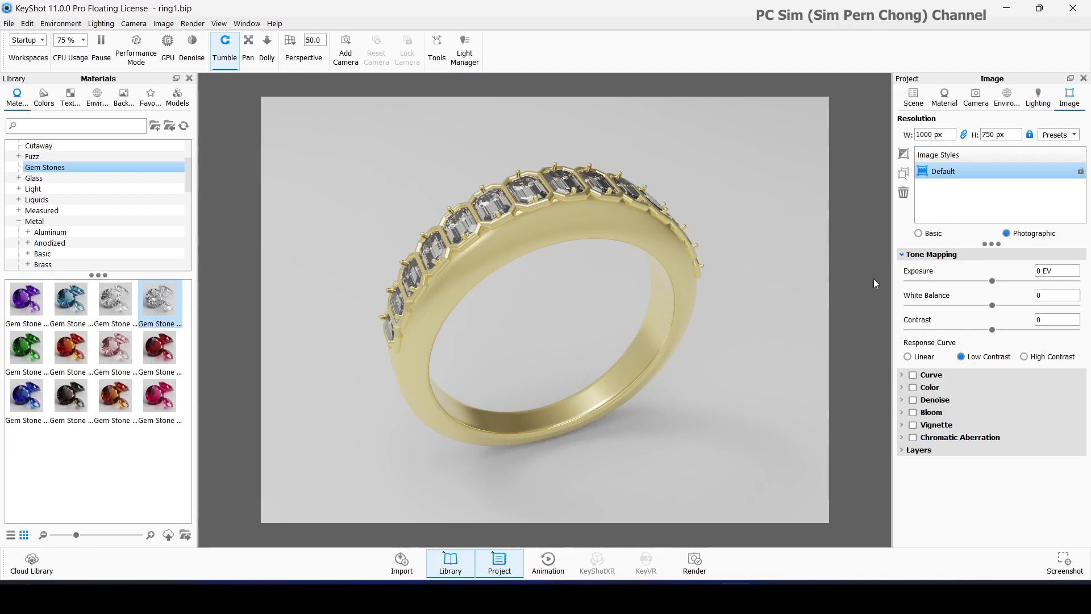
# Set the tone mapping response curve to Linear and bring up the Environment settings
pyautogui.click(908, 356)
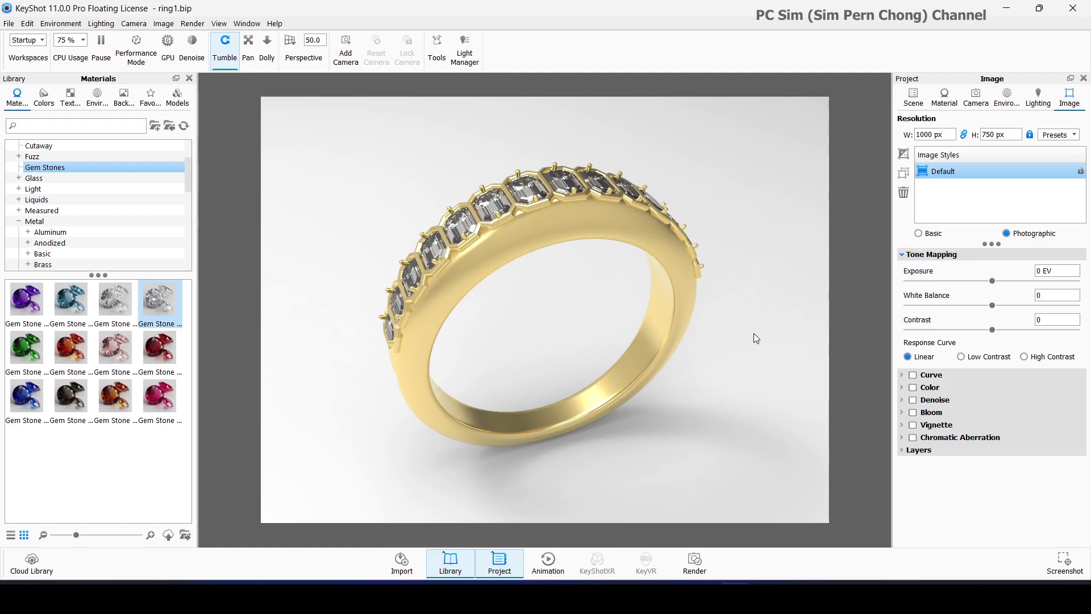
pyautogui.moveTo(754, 333); pyautogui.dragTo(753, 325)
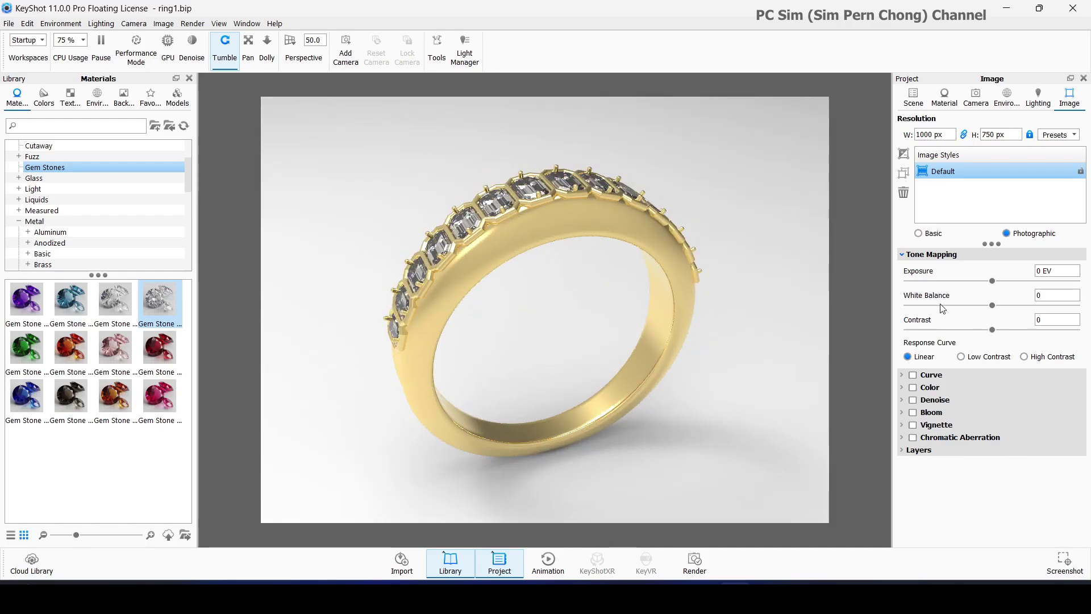
pyautogui.click(1008, 95)
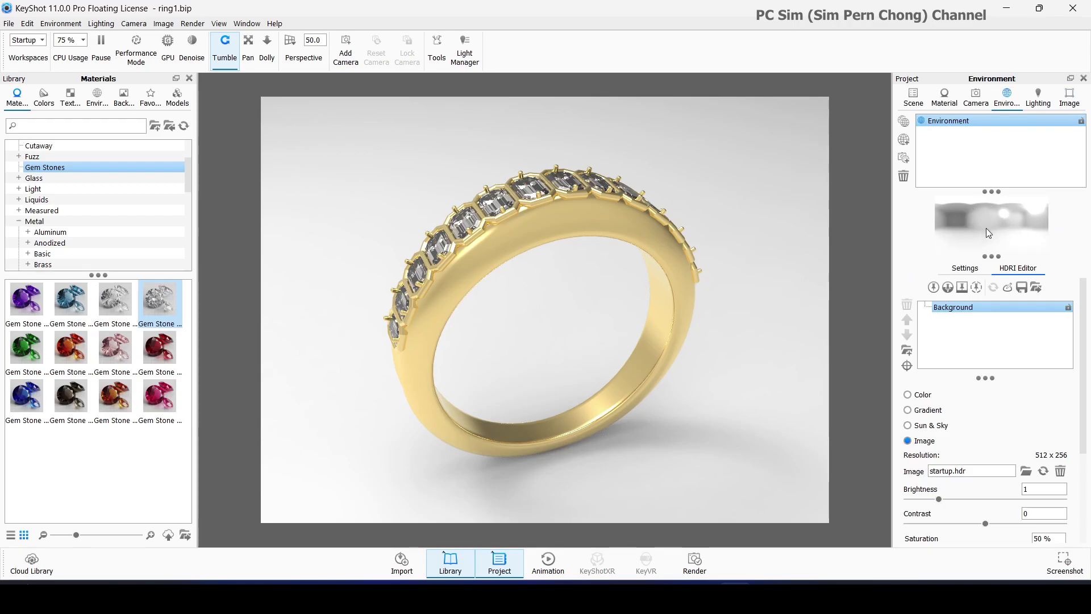
# Light the scene with Aversis_Clothing-store_3k and set the background to a solid Color
pyautogui.click(97, 97)
pyautogui.scroll(-3, 109, 370)
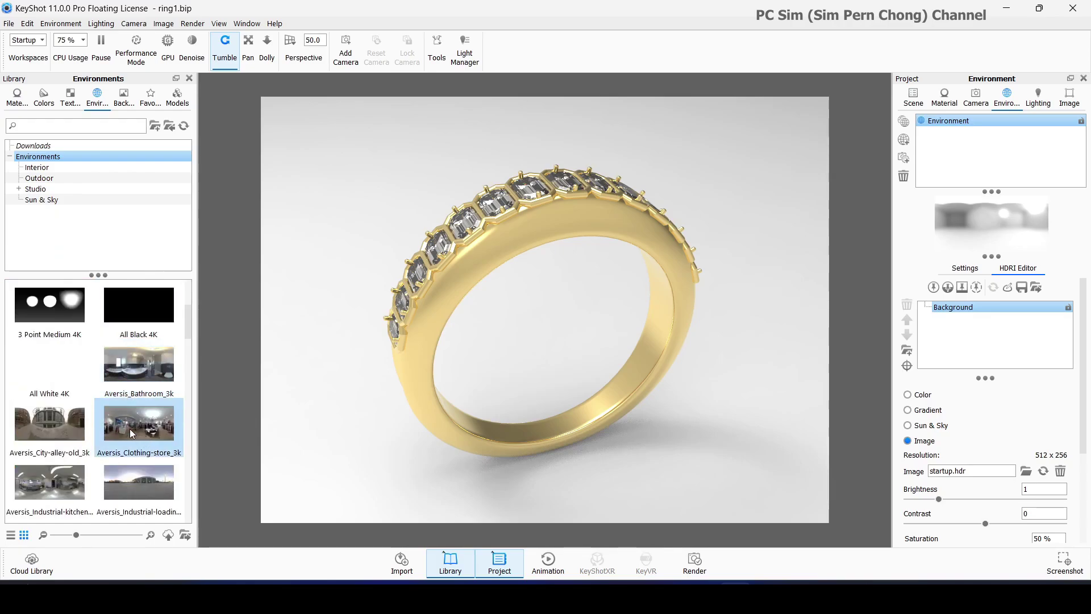
pyautogui.moveTo(129, 429); pyautogui.dragTo(346, 429)
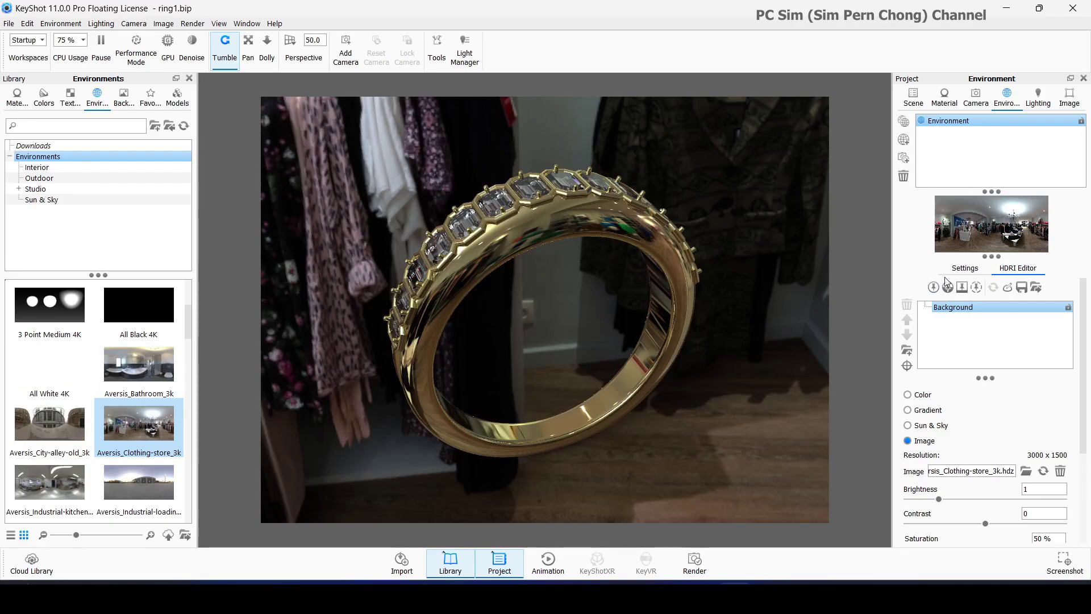
pyautogui.click(965, 268)
pyautogui.click(908, 358)
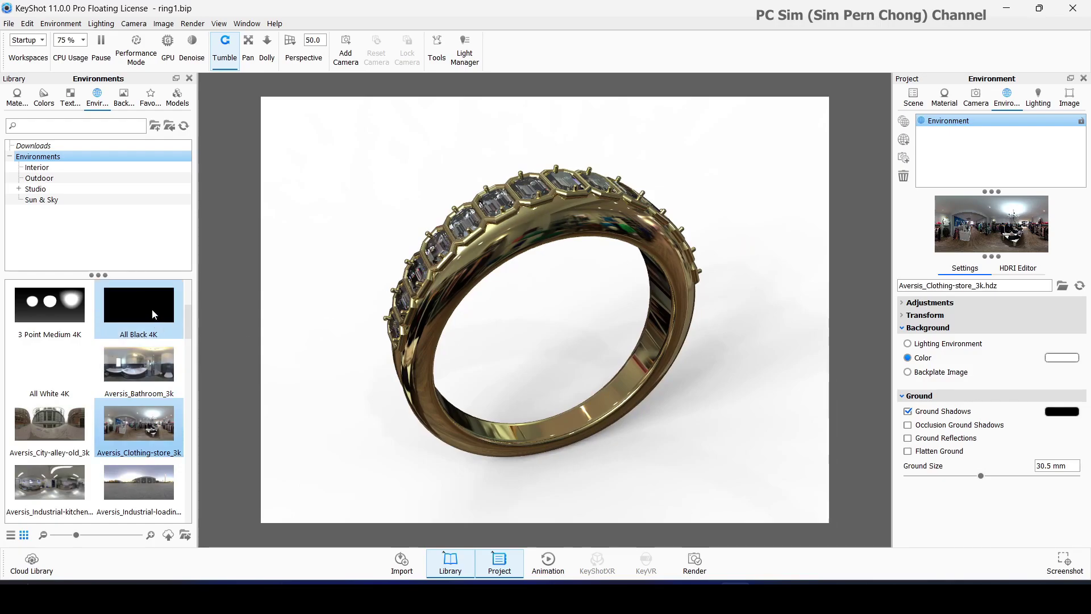
# Replace the environment with Conference Room 3k from the downloaded environments
pyautogui.click(34, 145)
pyautogui.click(45, 305)
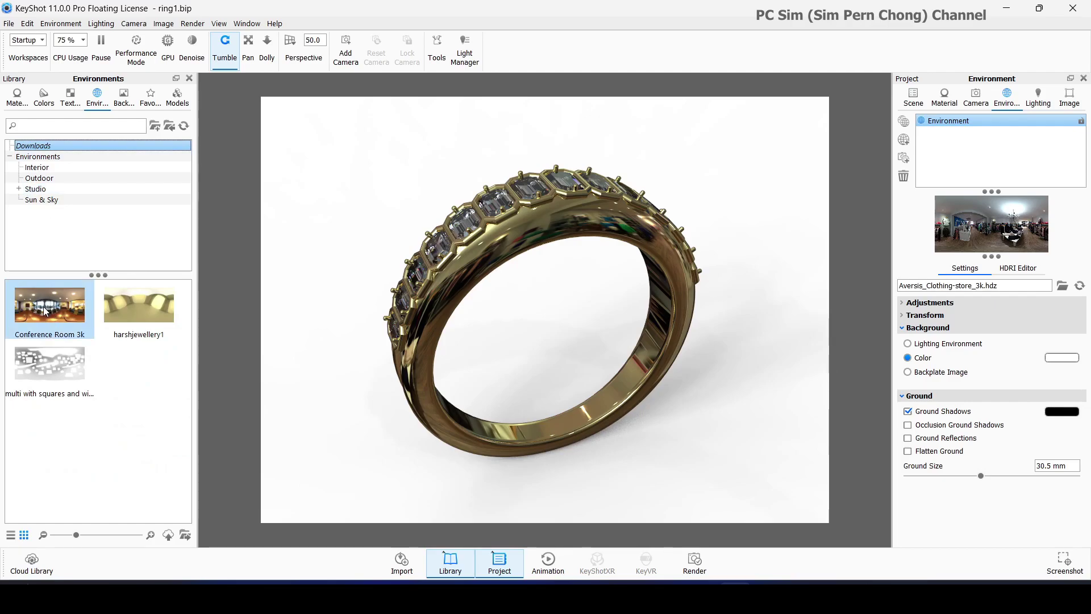
pyautogui.moveTo(45, 311); pyautogui.dragTo(509, 380)
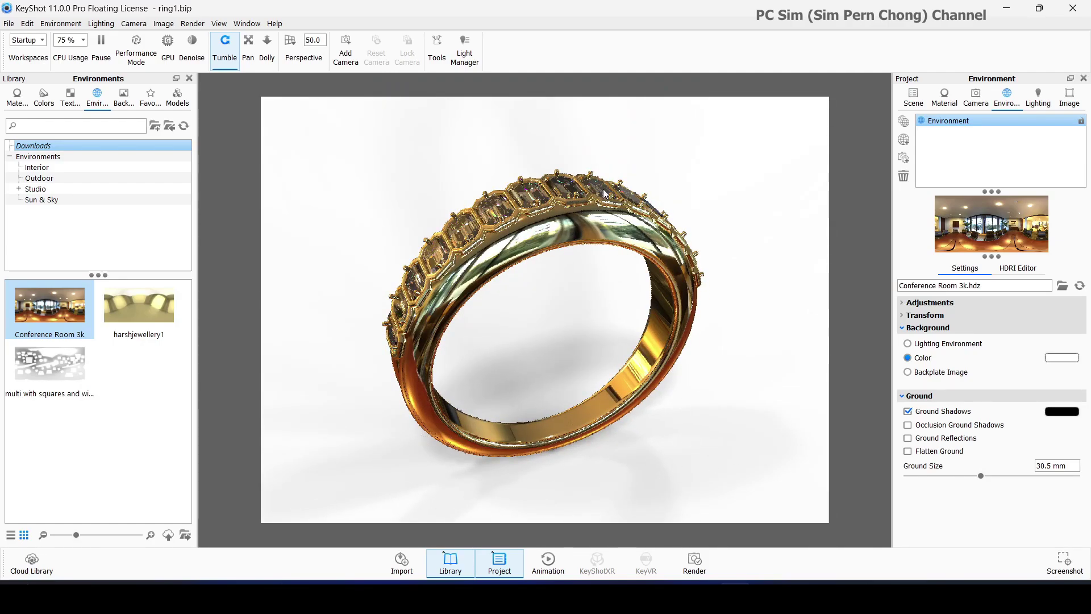
pyautogui.moveTo(623, 285); pyautogui.dragTo(614, 263)
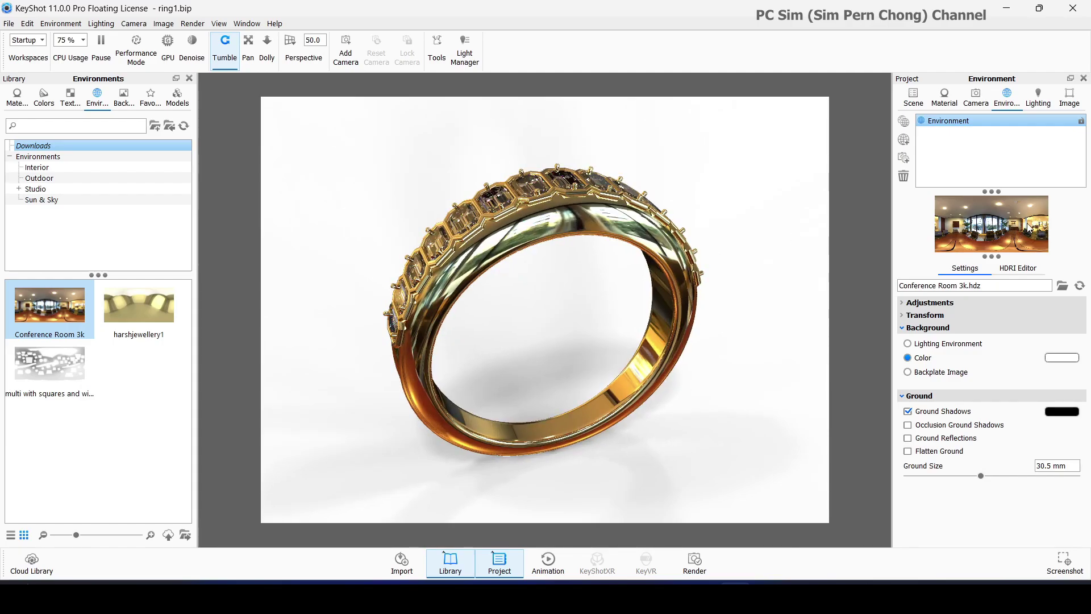
# Lower the HDRI brightness to 0.31 and its saturation to 13%
pyautogui.click(1015, 269)
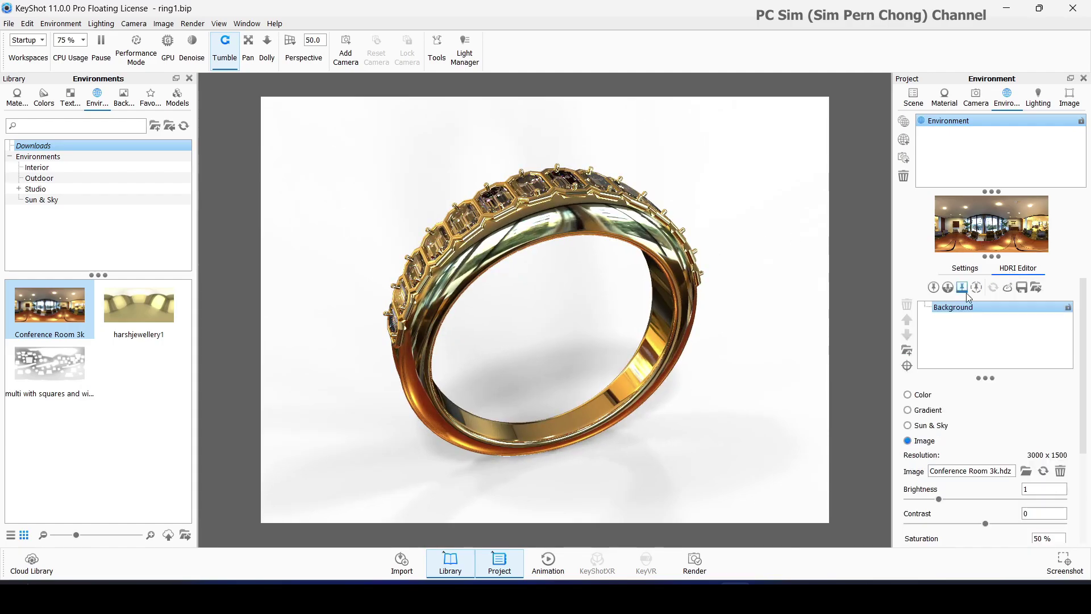
pyautogui.scroll(-2, 1041, 449)
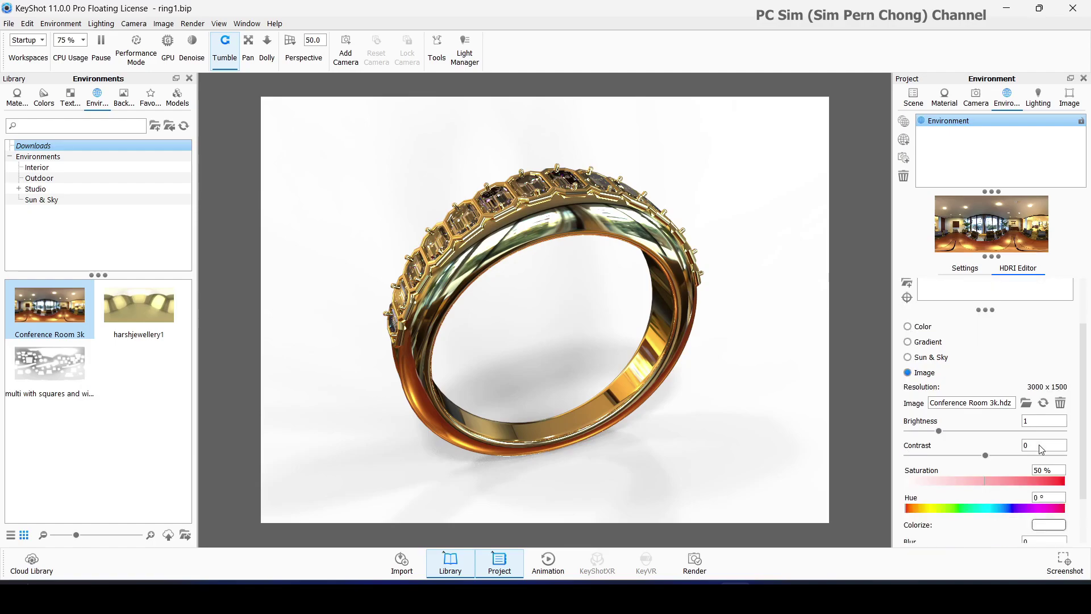
pyautogui.scroll(-2, 1038, 444)
pyautogui.moveTo(939, 367); pyautogui.dragTo(917, 366)
pyautogui.moveTo(1028, 418); pyautogui.dragTo(925, 422)
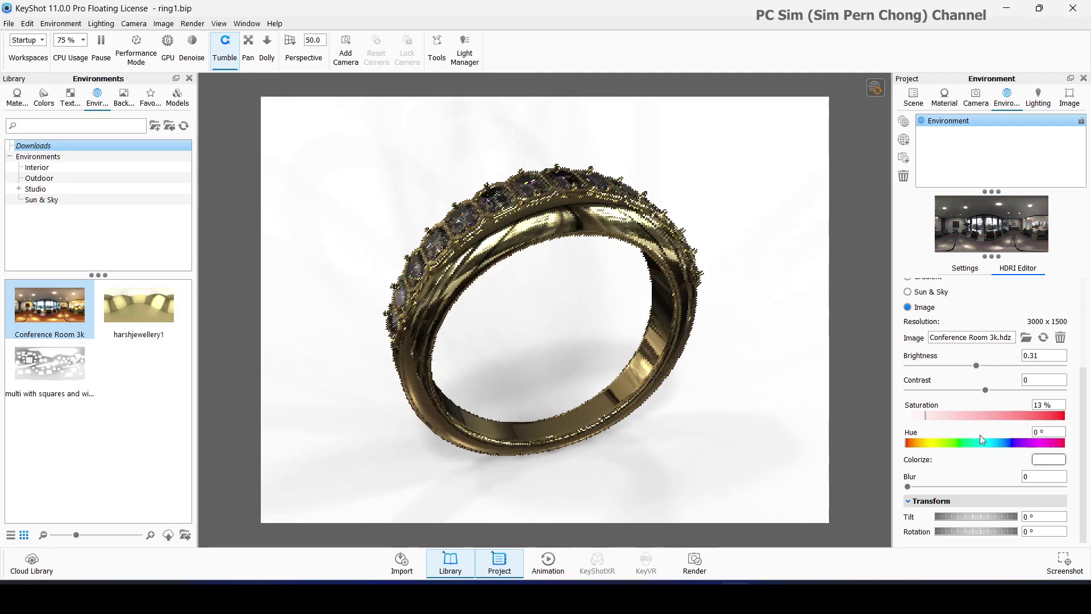
# Set the environment blur to 5 and tilt the ring toward the camera
pyautogui.moveTo(907, 489); pyautogui.dragTo(1063, 487)
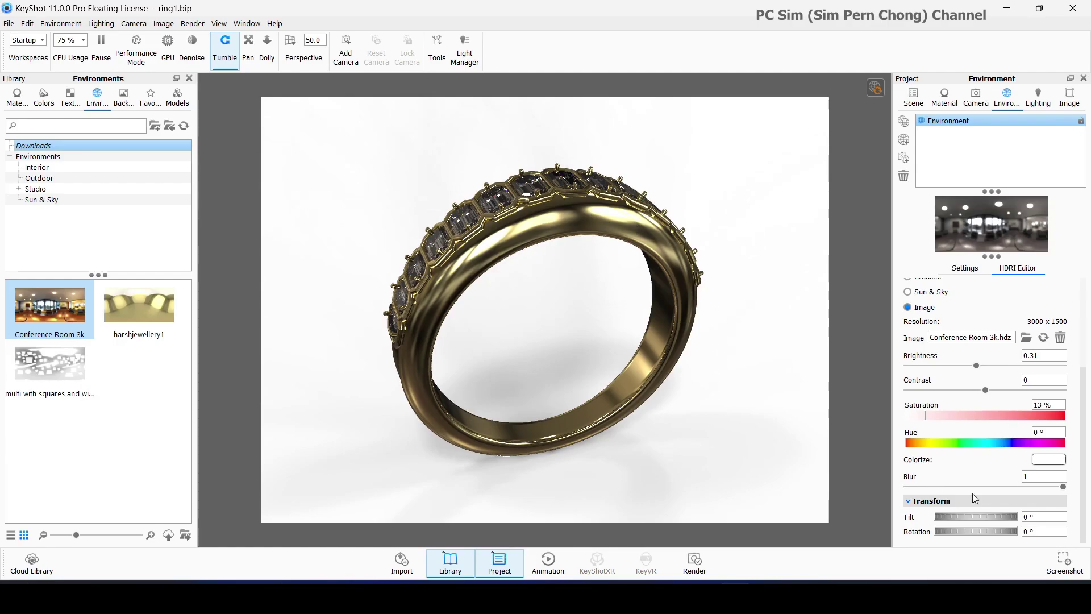
pyautogui.doubleClick(1036, 475)
pyautogui.write('5')
pyautogui.press('Return')
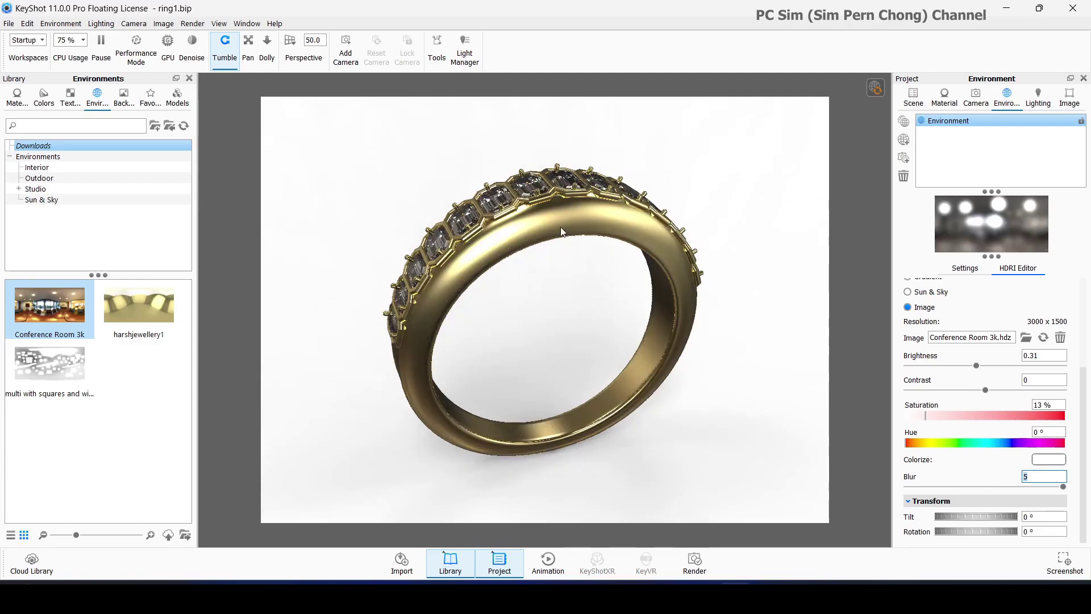
pyautogui.moveTo(609, 322); pyautogui.dragTo(540, 221)
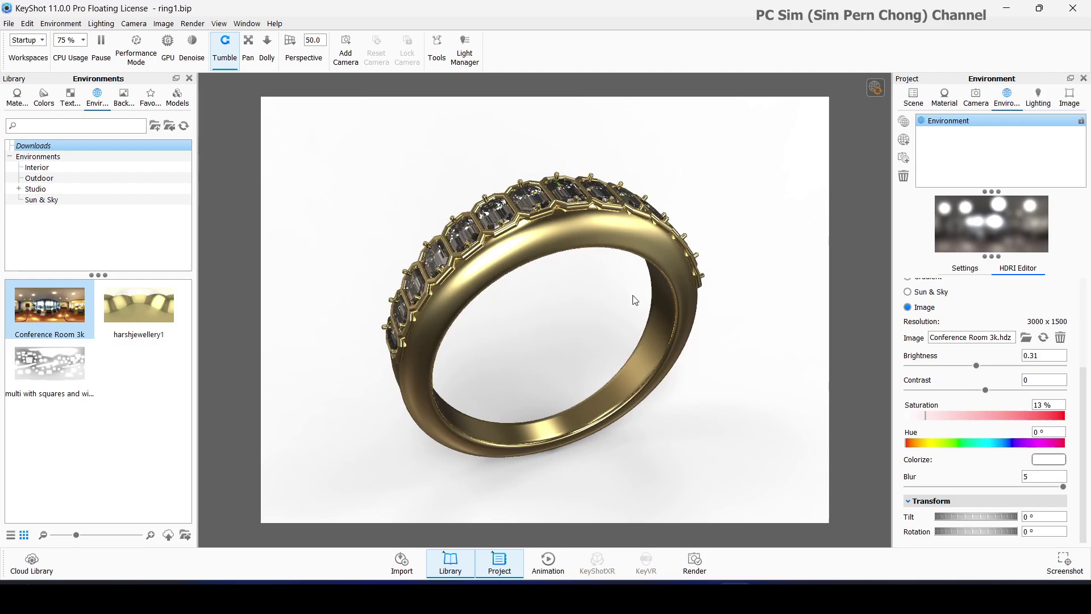
pyautogui.moveTo(629, 296); pyautogui.dragTo(583, 277)
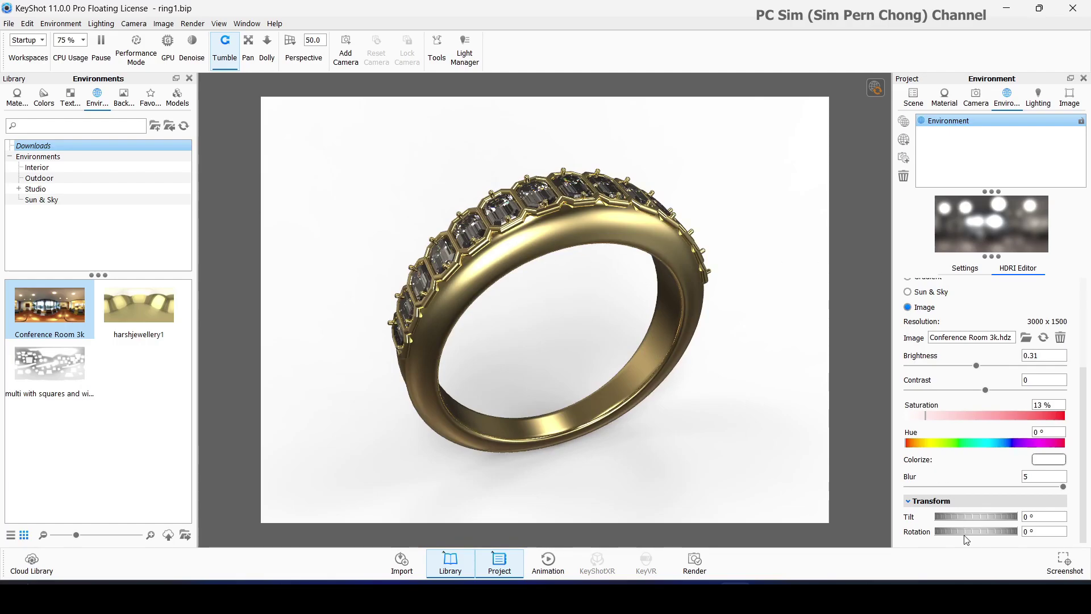
# Rotate the environment to 110.5°, tilt it to -36°, and add a highlight pin
pyautogui.moveTo(958, 531); pyautogui.dragTo(1065, 530)
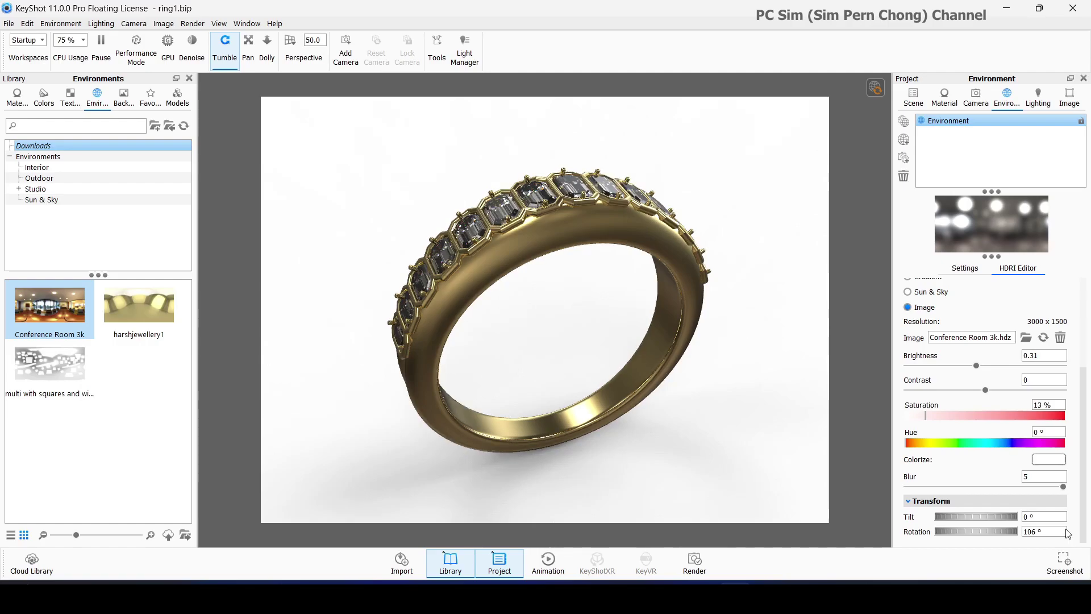
pyautogui.moveTo(1068, 533); pyautogui.dragTo(1071, 535)
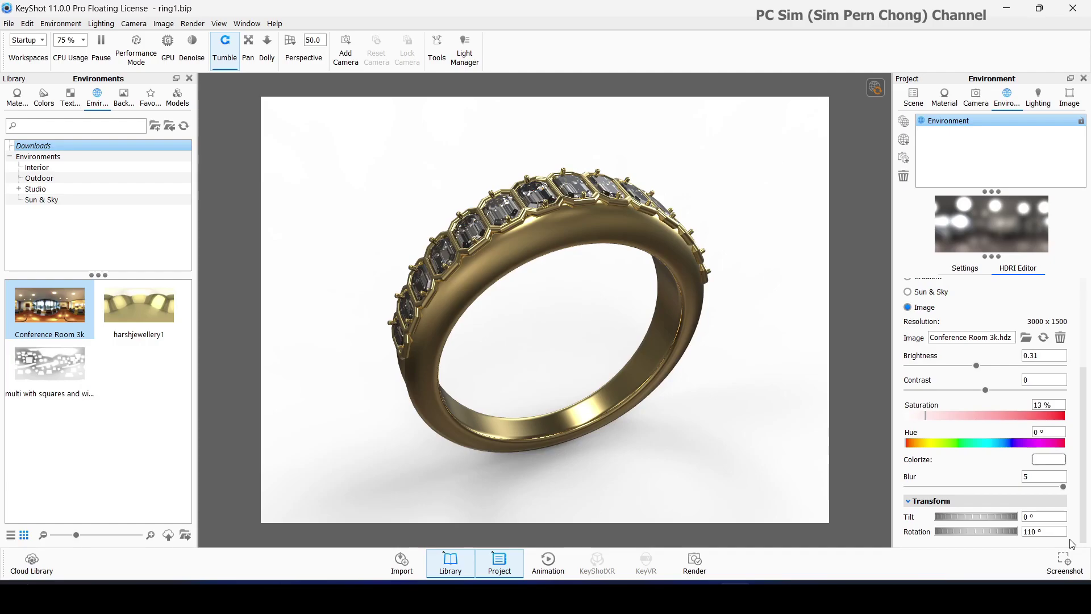
pyautogui.moveTo(1071, 544); pyautogui.dragTo(1049, 554)
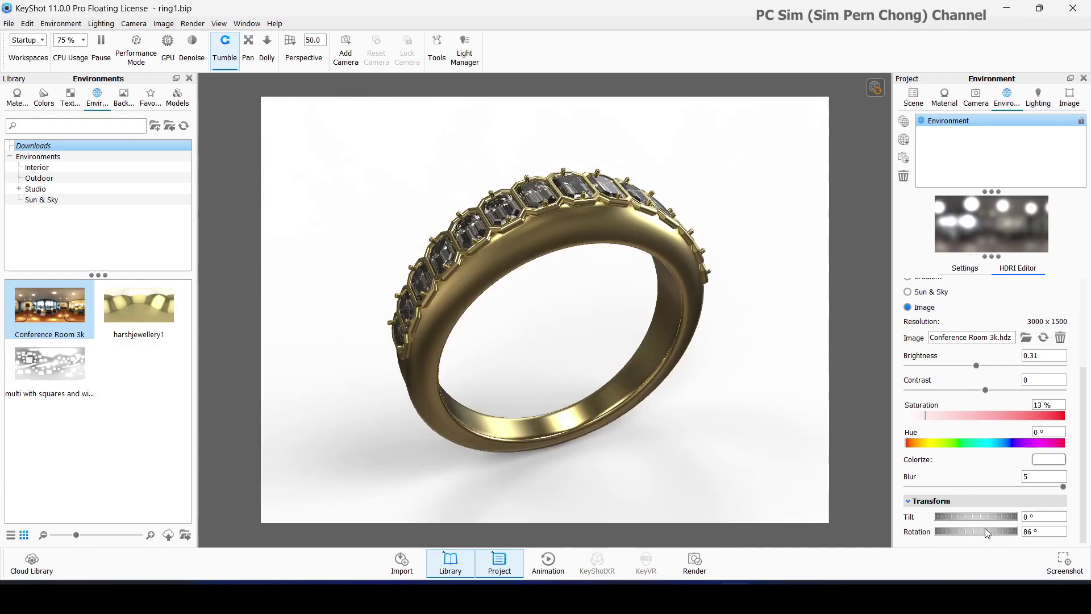
pyautogui.moveTo(958, 513); pyautogui.dragTo(935, 515)
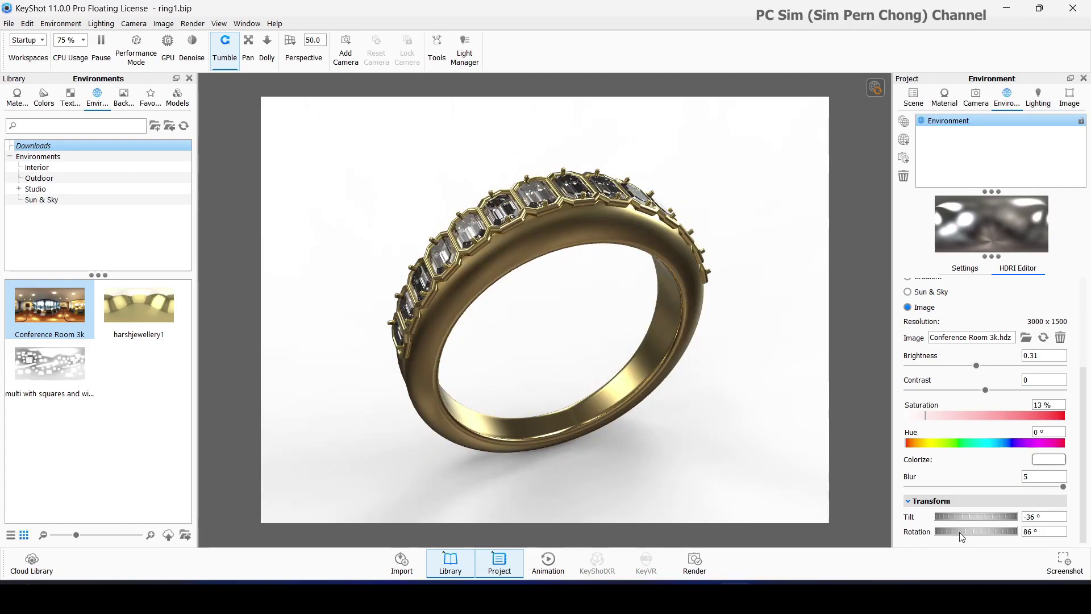
pyautogui.moveTo(960, 534); pyautogui.dragTo(994, 533)
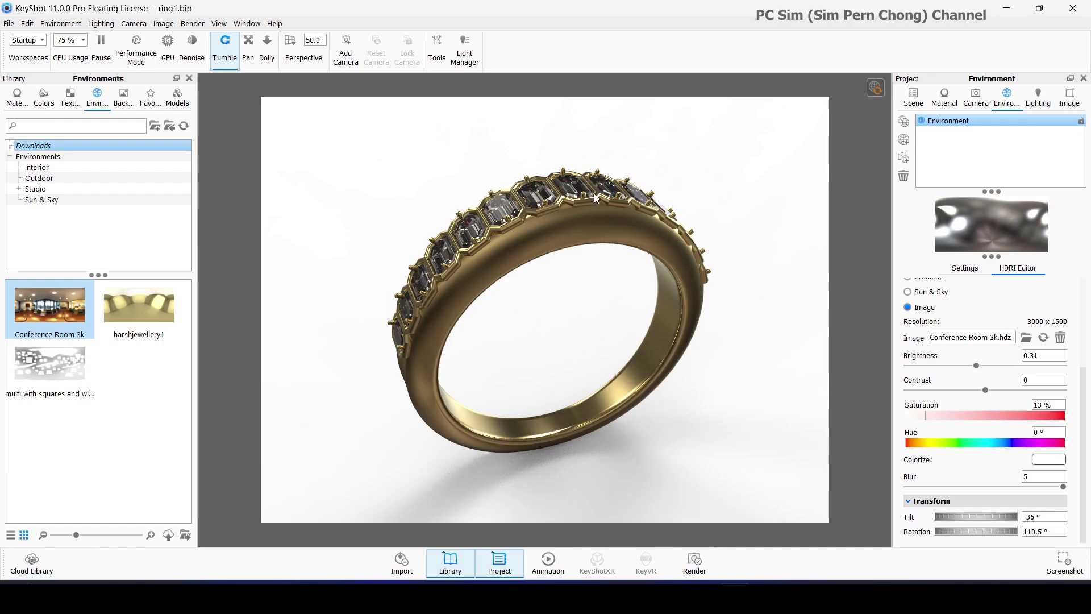
pyautogui.scroll(3, 982, 325)
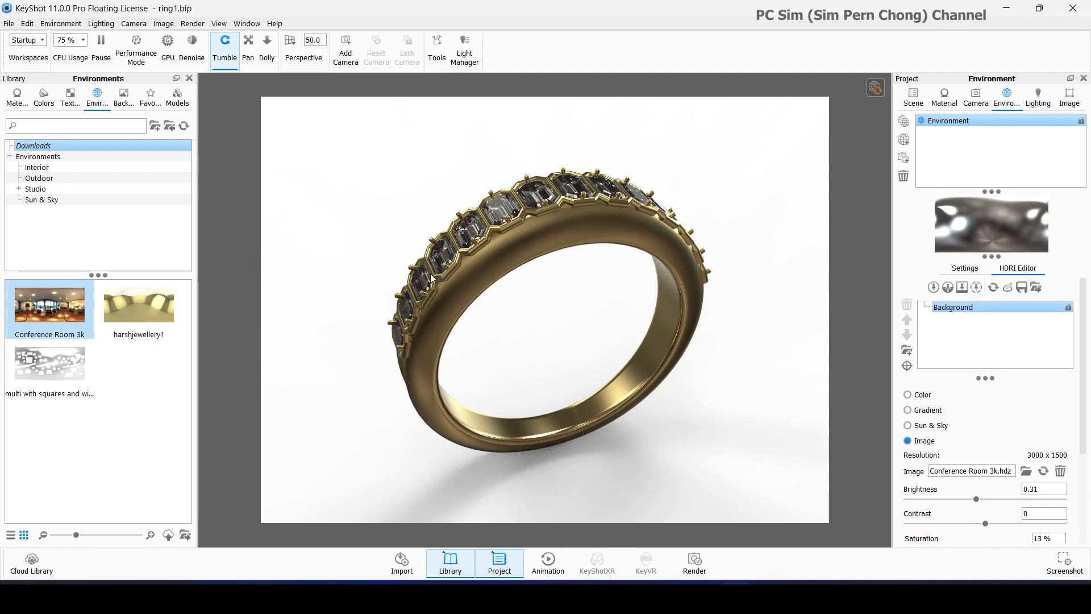
pyautogui.click(934, 287)
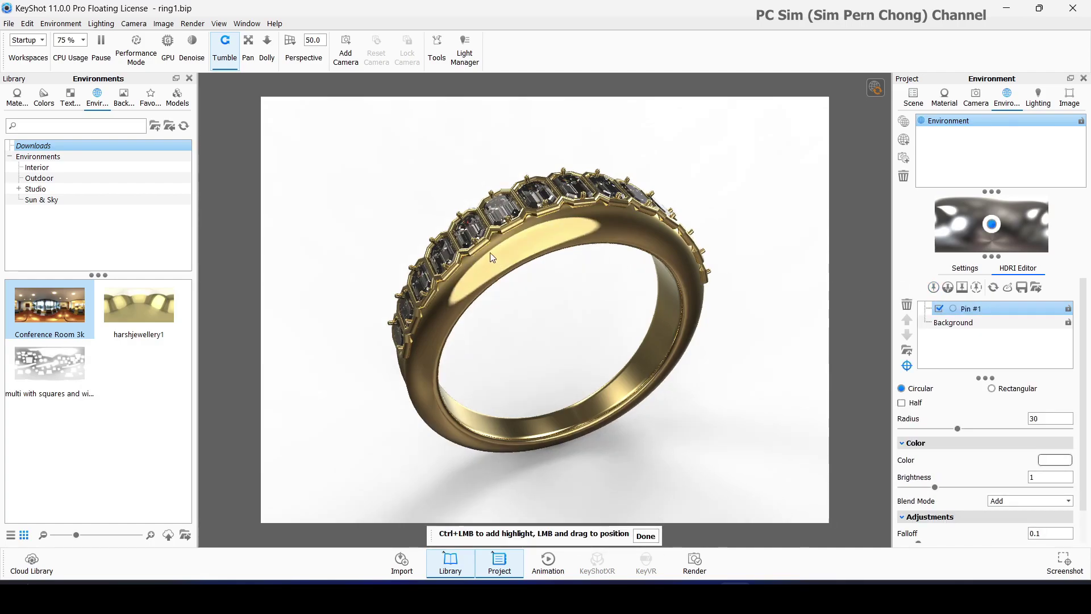
# Make Pin #1 a rectangular highlight 56.4 wide and place it upper right on the HDRI
pyautogui.click(992, 390)
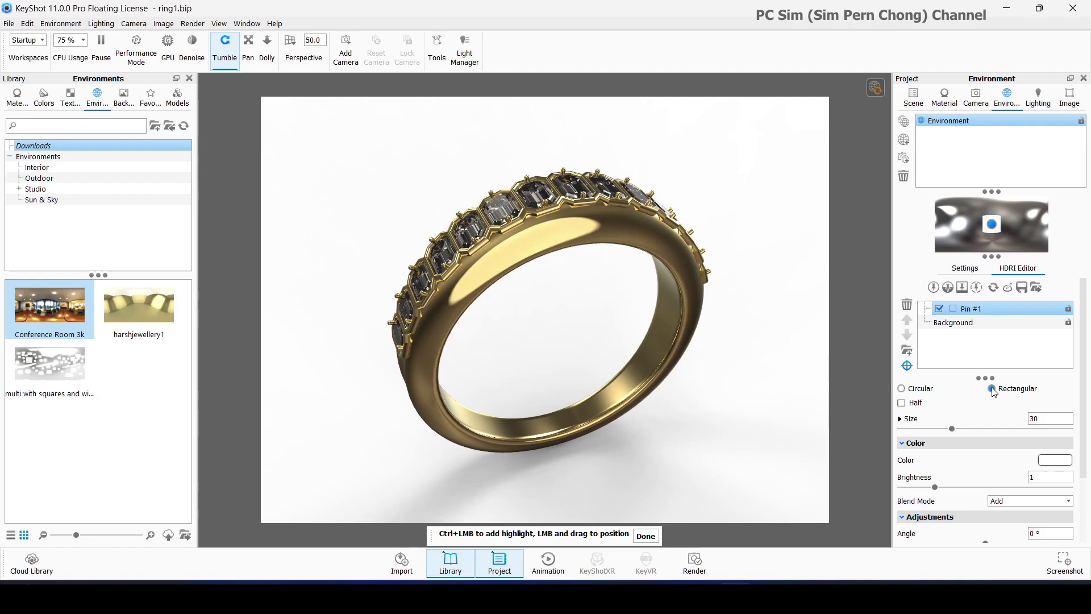
pyautogui.click(900, 419)
pyautogui.moveTo(953, 443); pyautogui.dragTo(996, 442)
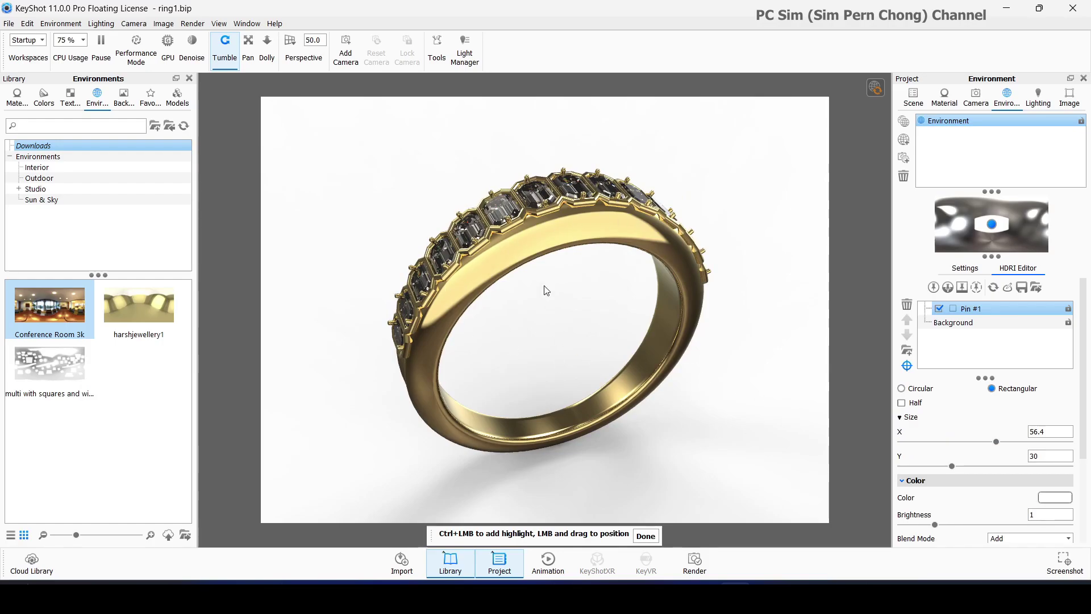
pyautogui.moveTo(546, 290); pyautogui.dragTo(581, 189)
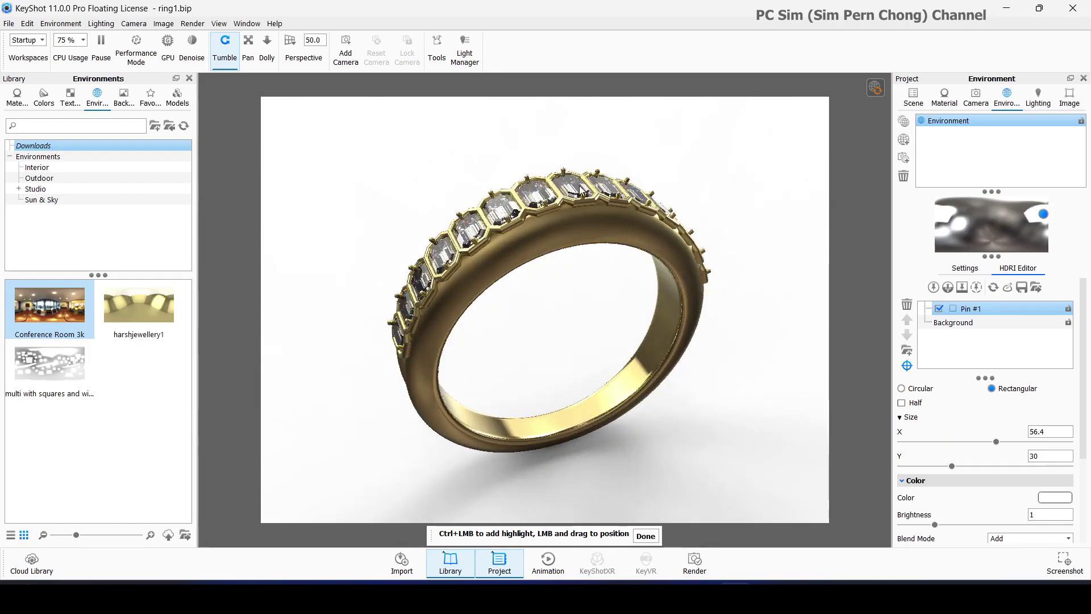
pyautogui.moveTo(503, 213); pyautogui.dragTo(435, 264)
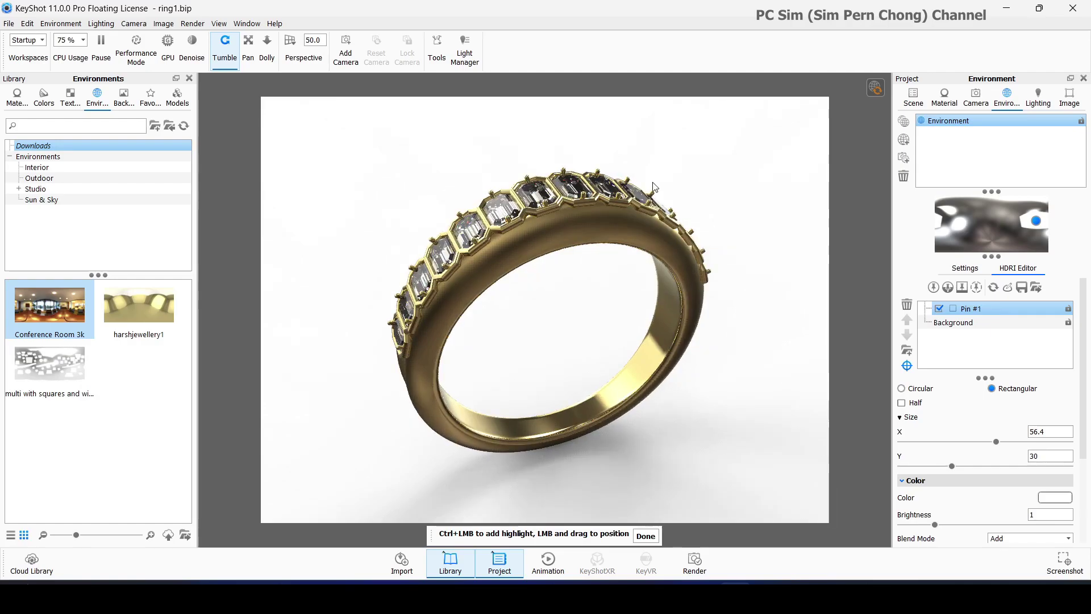
pyautogui.click(646, 536)
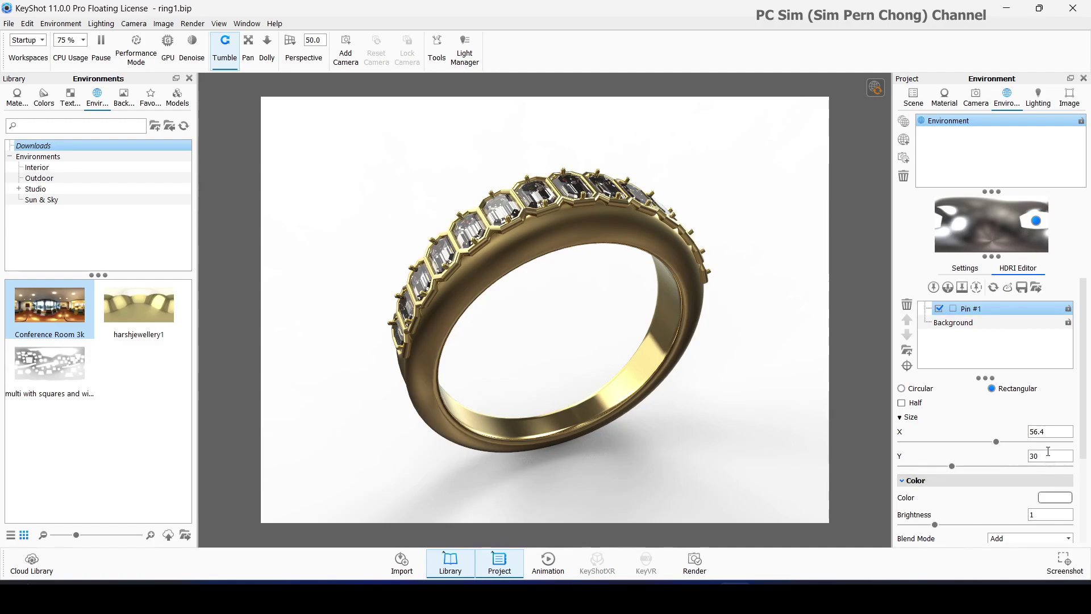
# Add a second rectangular highlight pin sized 63.9 by 22.6
pyautogui.click(935, 287)
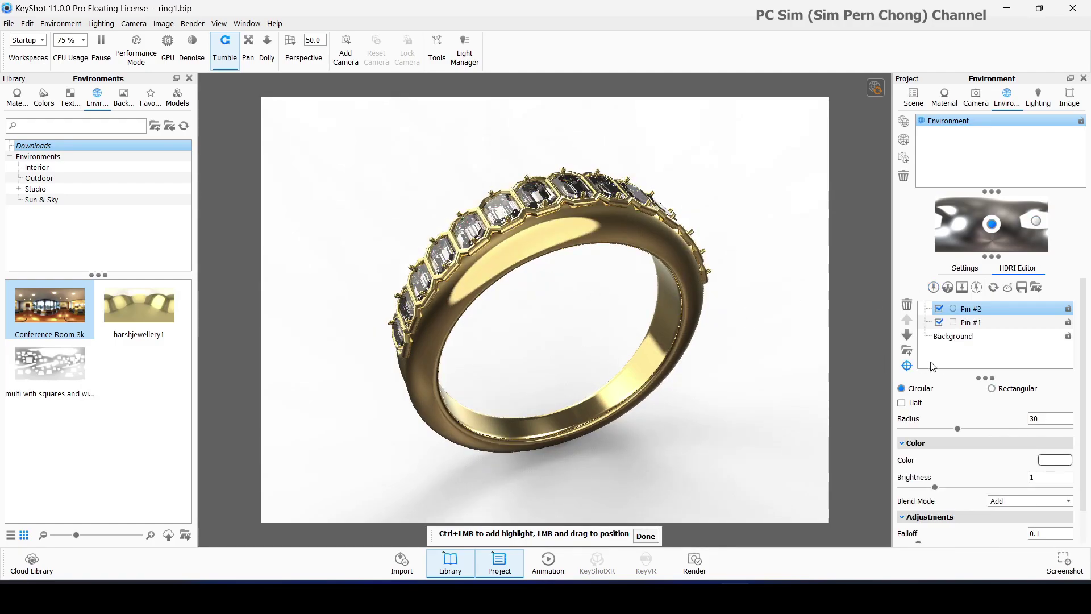
pyautogui.click(992, 390)
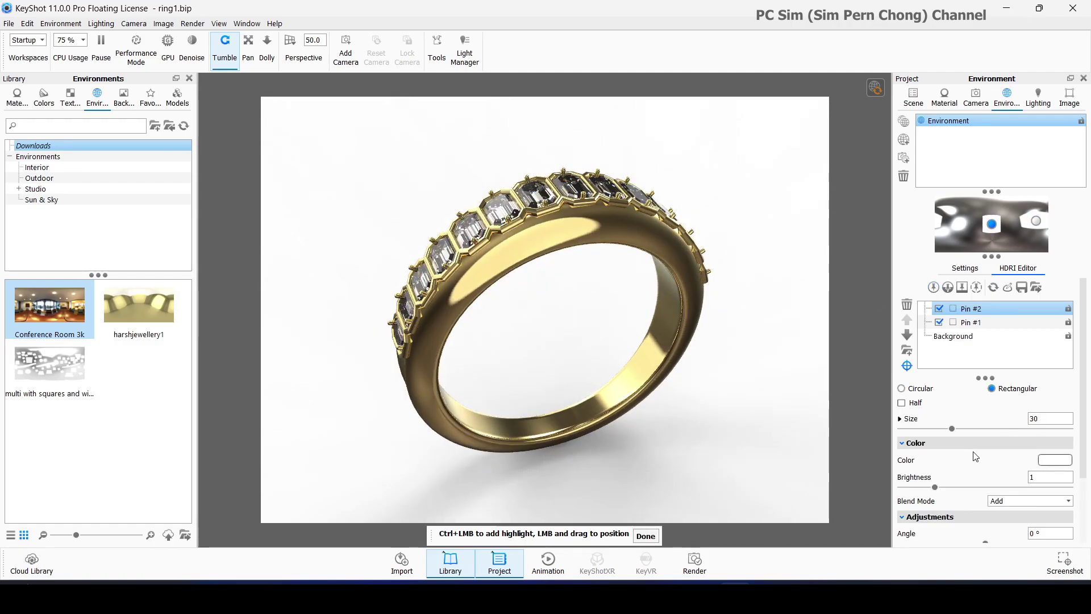
pyautogui.click(900, 418)
pyautogui.moveTo(951, 466)
pyautogui.mouseDown()
pyautogui.moveTo(988, 467)
pyautogui.moveTo(936, 471)
pyautogui.moveTo(976, 475)
pyautogui.moveTo(950, 450)
pyautogui.moveTo(938, 454)
pyautogui.mouseUp()
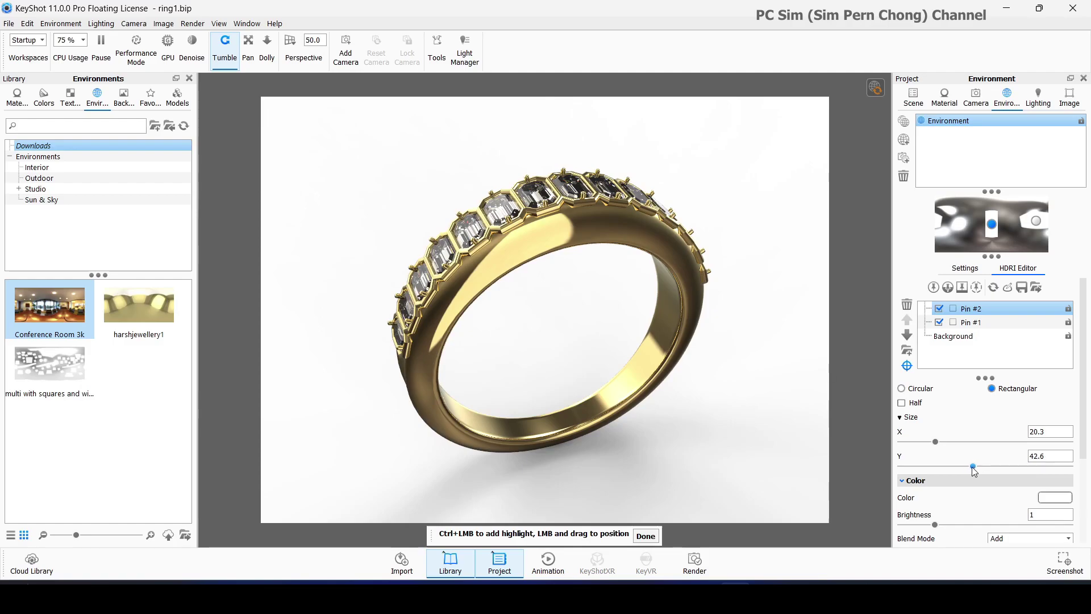
pyautogui.moveTo(972, 466); pyautogui.dragTo(941, 466)
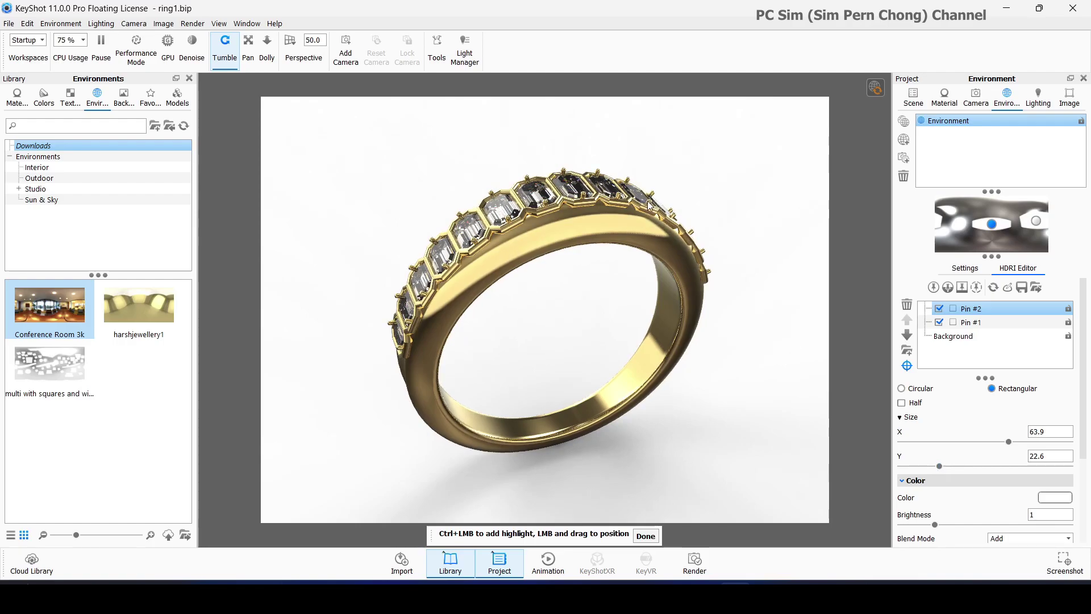
# Position Pin #2 on the left of the HDRI over the top stones
pyautogui.click(584, 193)
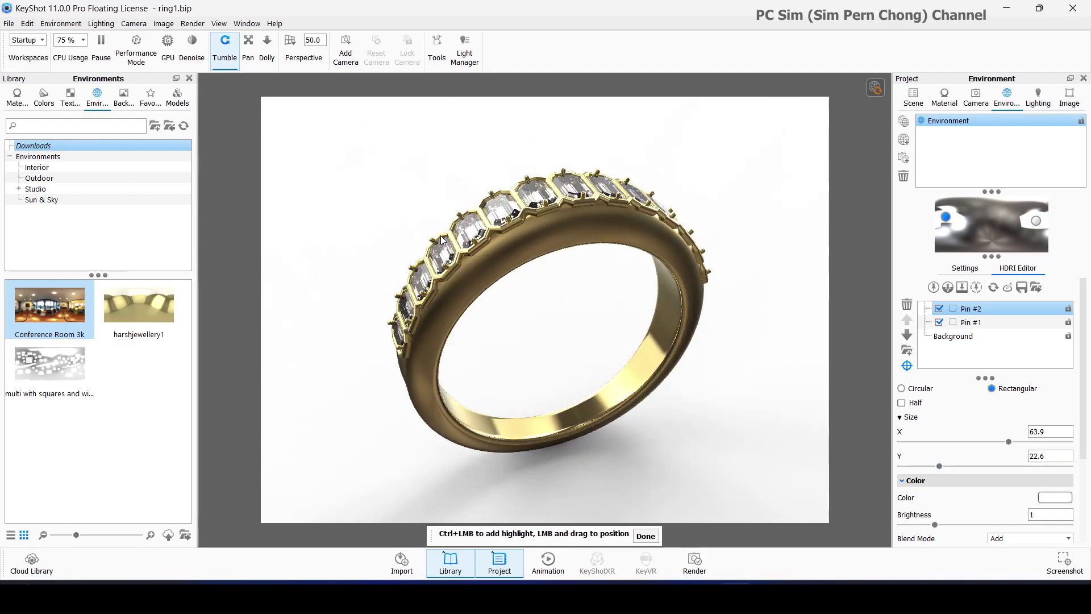
pyautogui.click(542, 196)
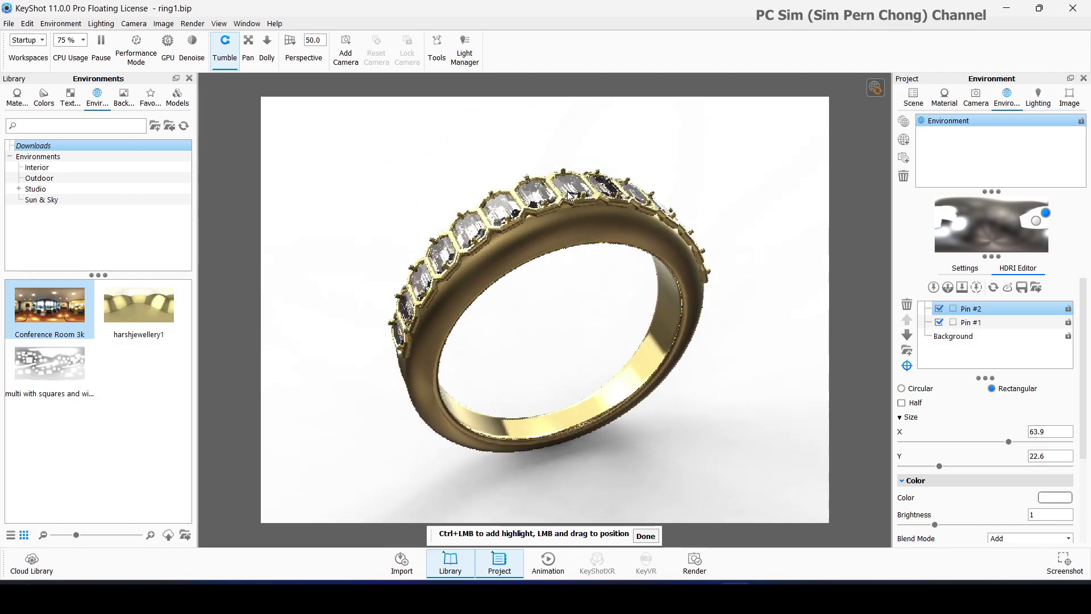
pyautogui.click(538, 200)
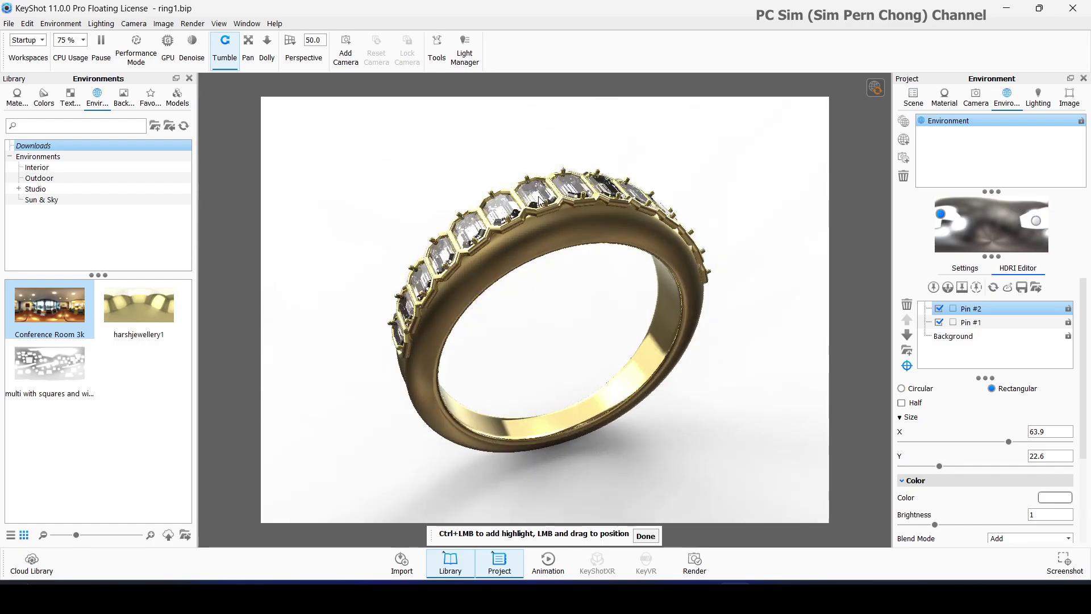
pyautogui.click(542, 197)
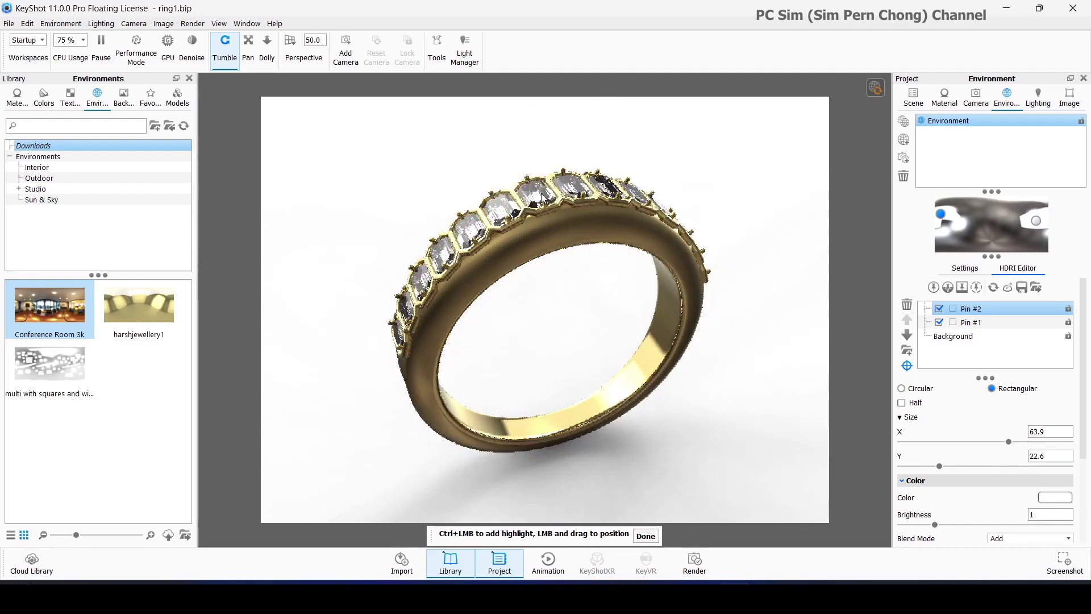
pyautogui.click(581, 194)
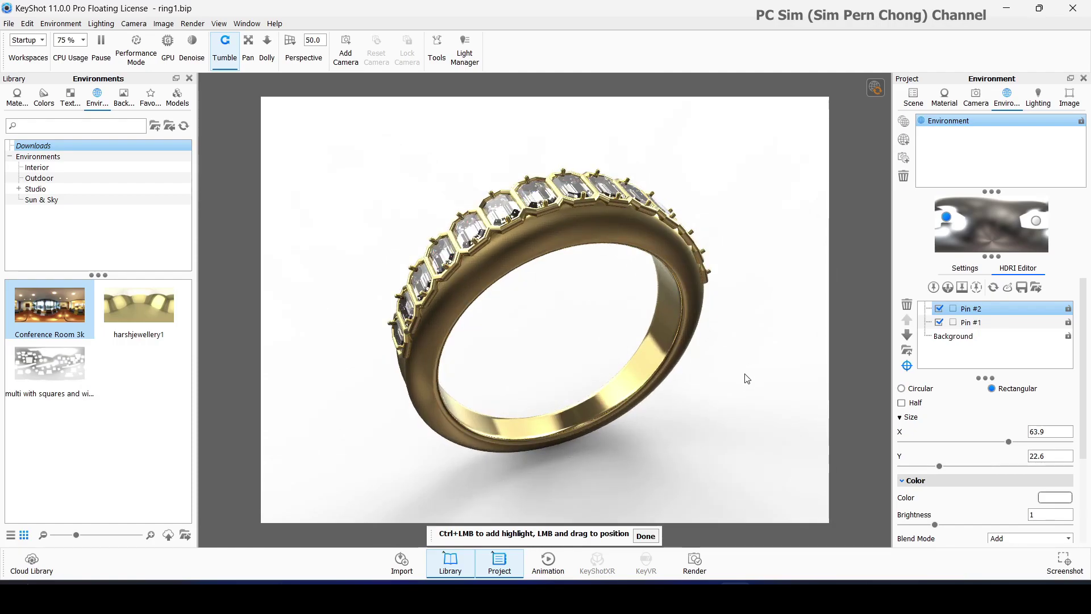
# Finish placing Pin #2 and set its brightness to 1.485
pyautogui.click(646, 536)
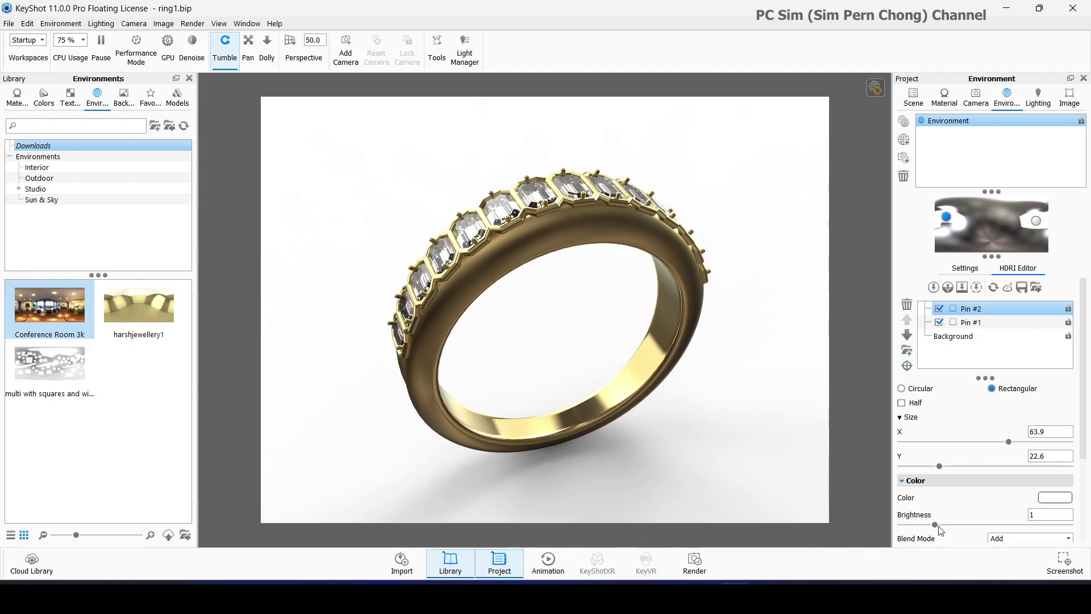
pyautogui.moveTo(954, 530); pyautogui.dragTo(958, 530)
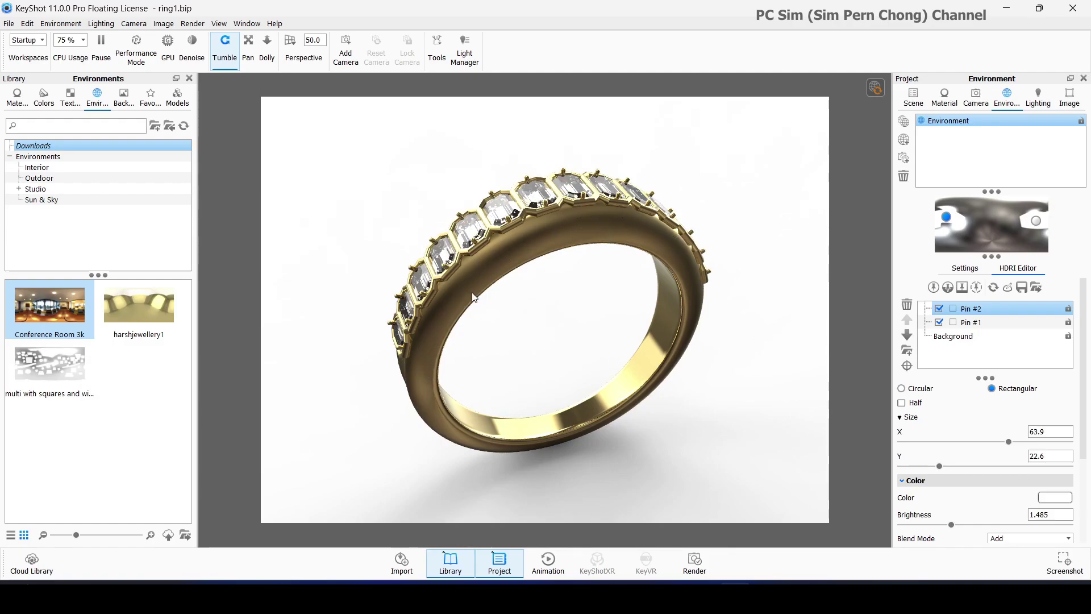
# Apply the Jewelry lighting preset and check that global illumination, ground illumination and caustics are enabled
pyautogui.click(74, 24)
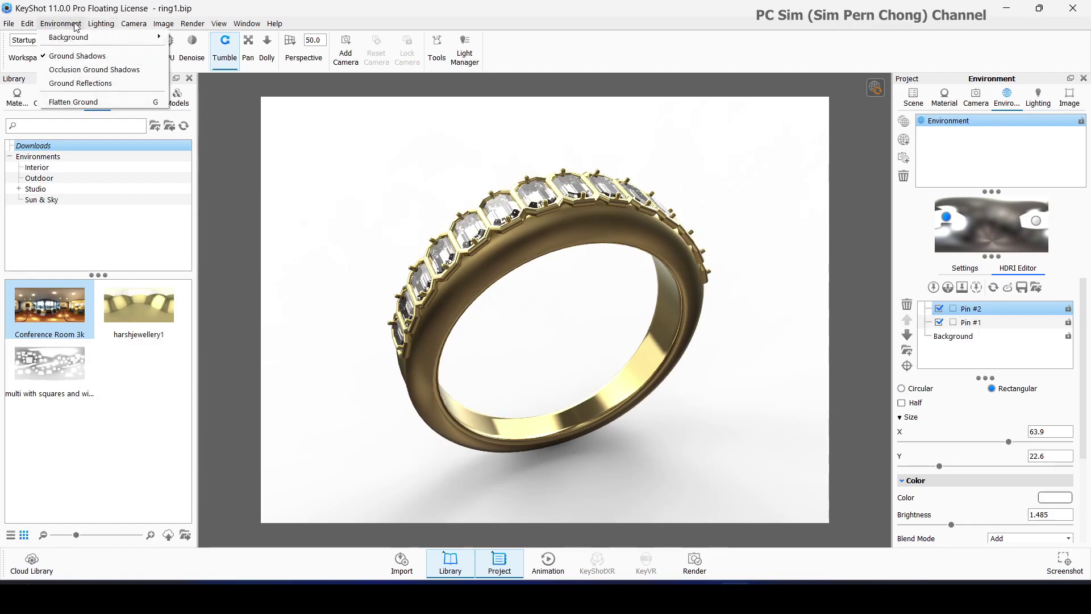
pyautogui.moveTo(95, 27)
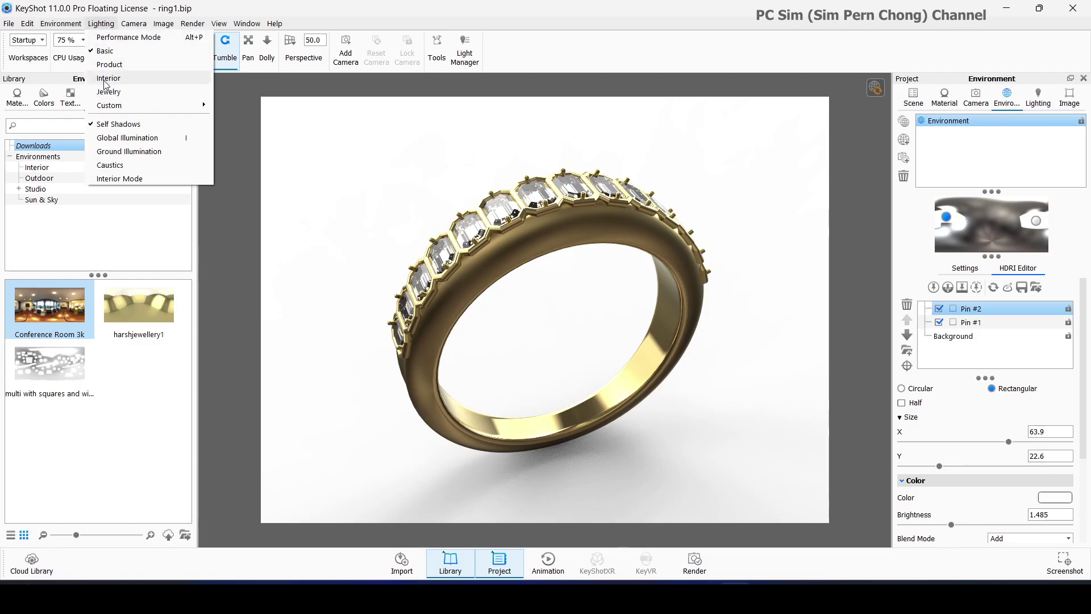
pyautogui.press('Escape')
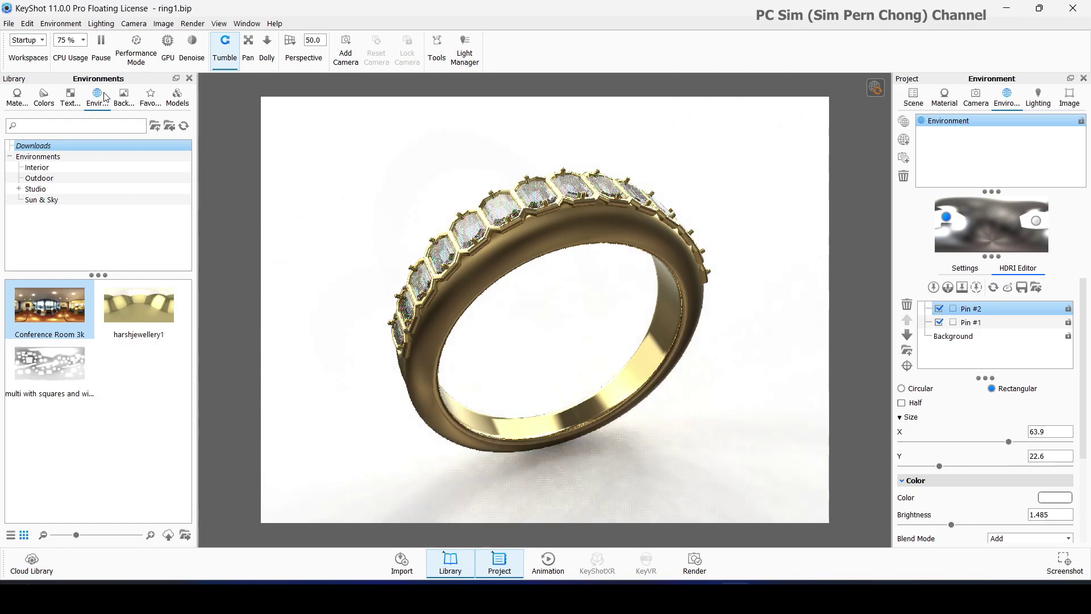
pyautogui.click(101, 23)
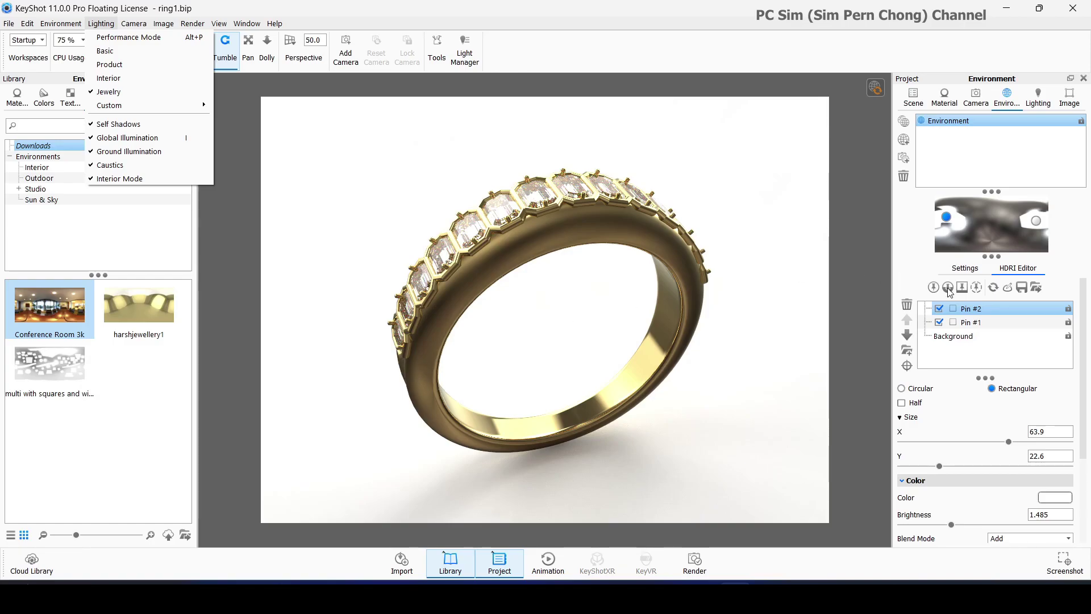
# Add a gradient pin to the HDRI and set its right gradient stop to black
pyautogui.click(949, 289)
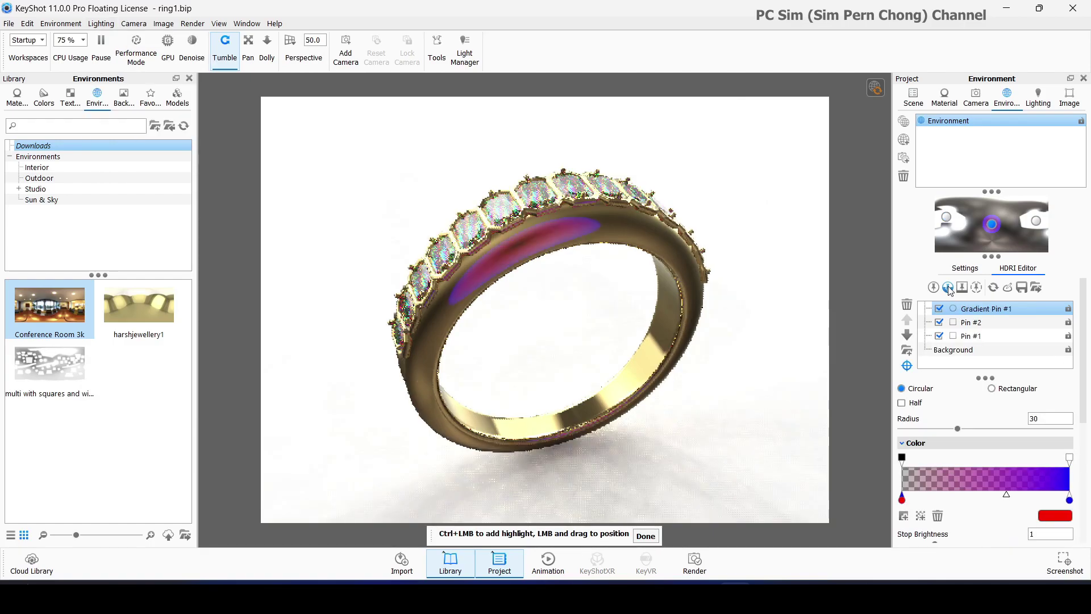
pyautogui.click(1069, 500)
pyautogui.click(1057, 517)
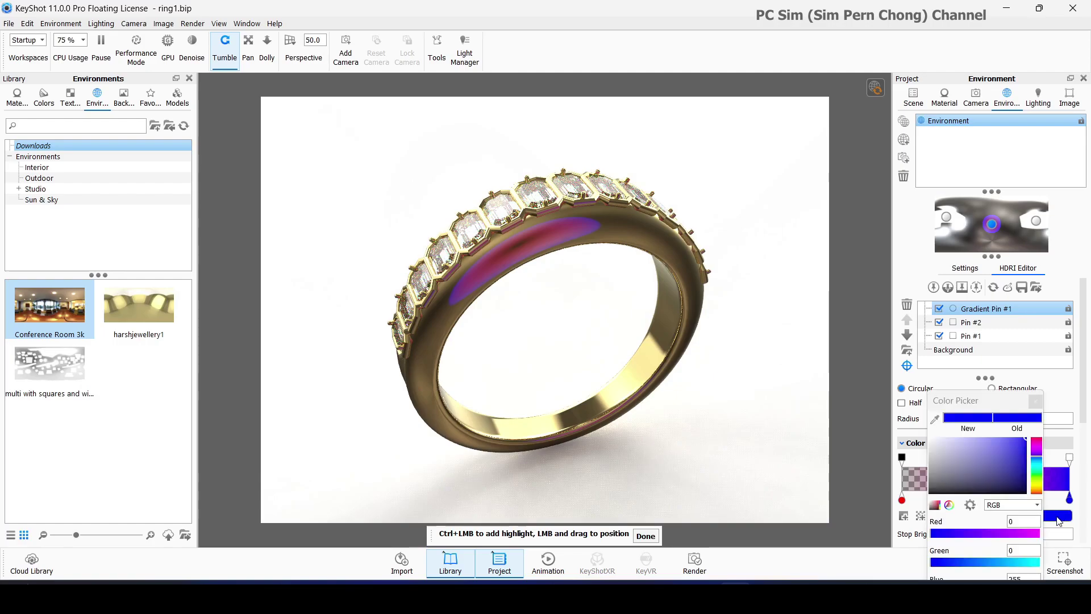
pyautogui.click(932, 469)
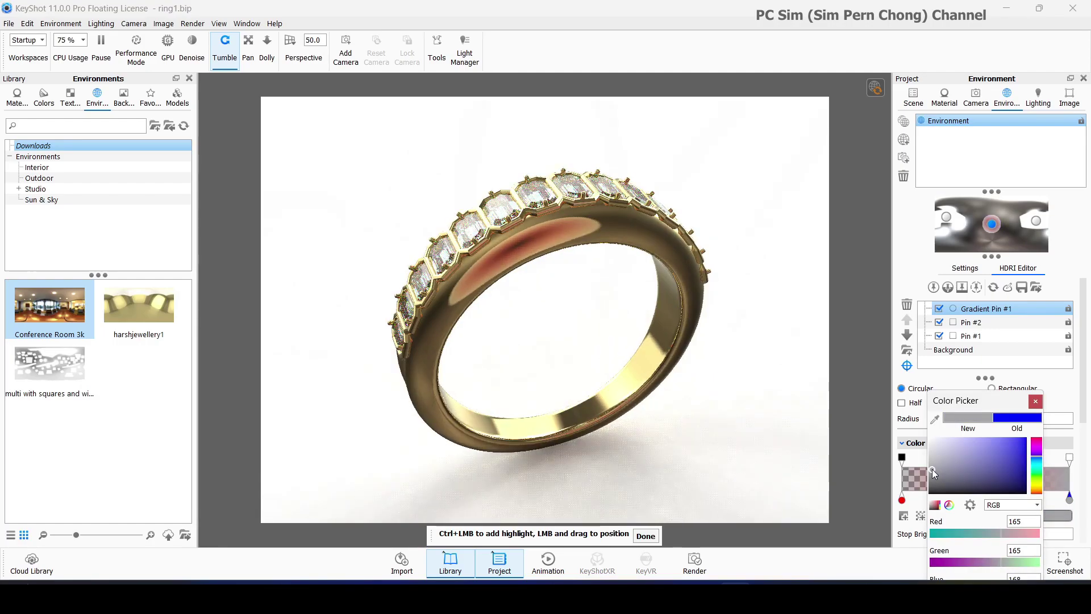
pyautogui.moveTo(932, 469); pyautogui.dragTo(930, 503)
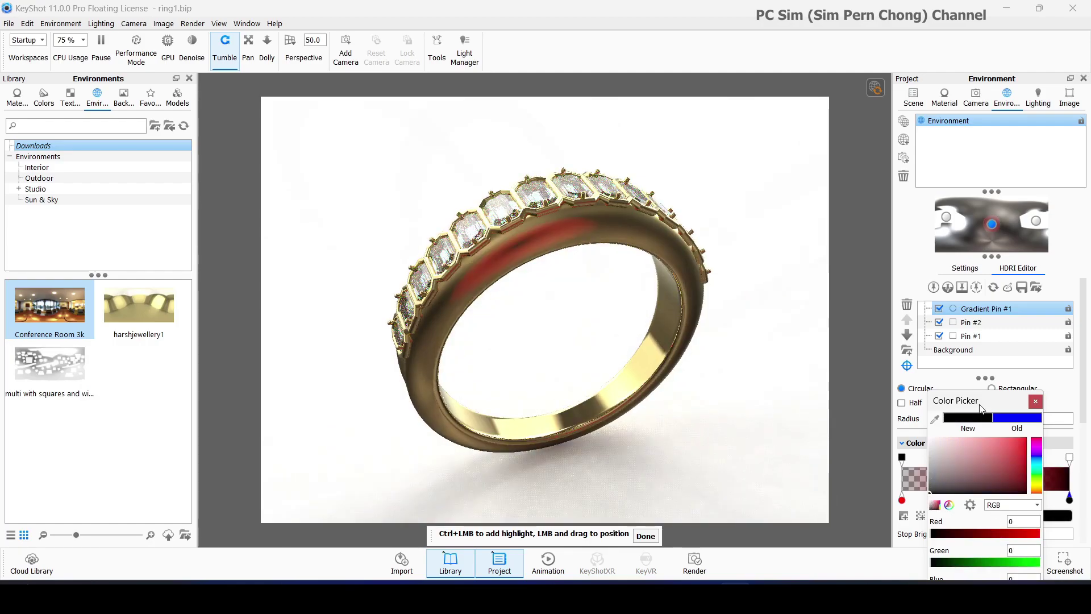
pyautogui.moveTo(980, 401); pyautogui.dragTo(840, 217)
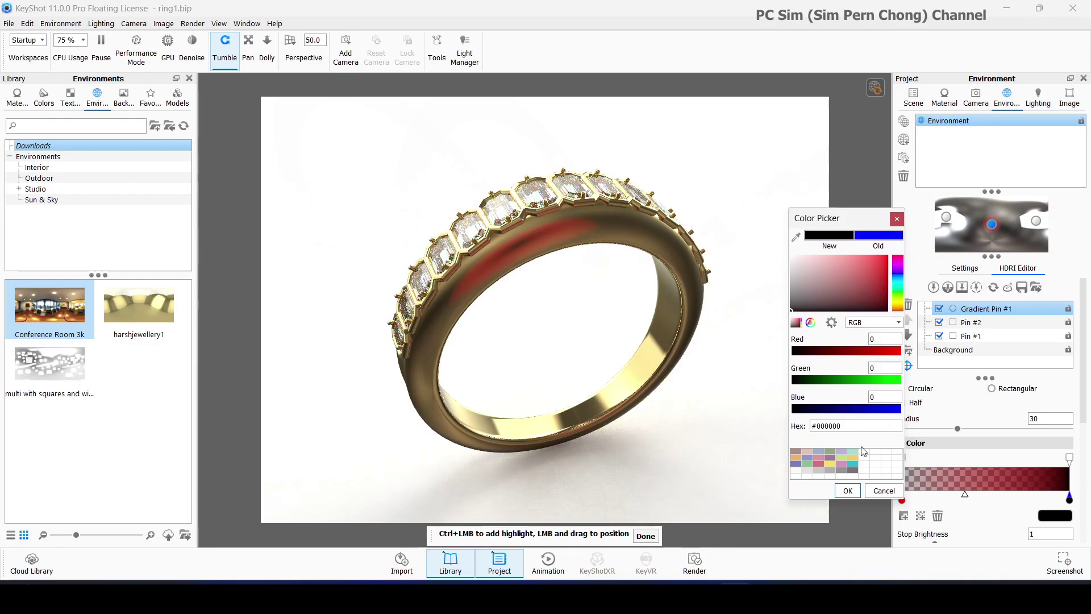
pyautogui.click(851, 490)
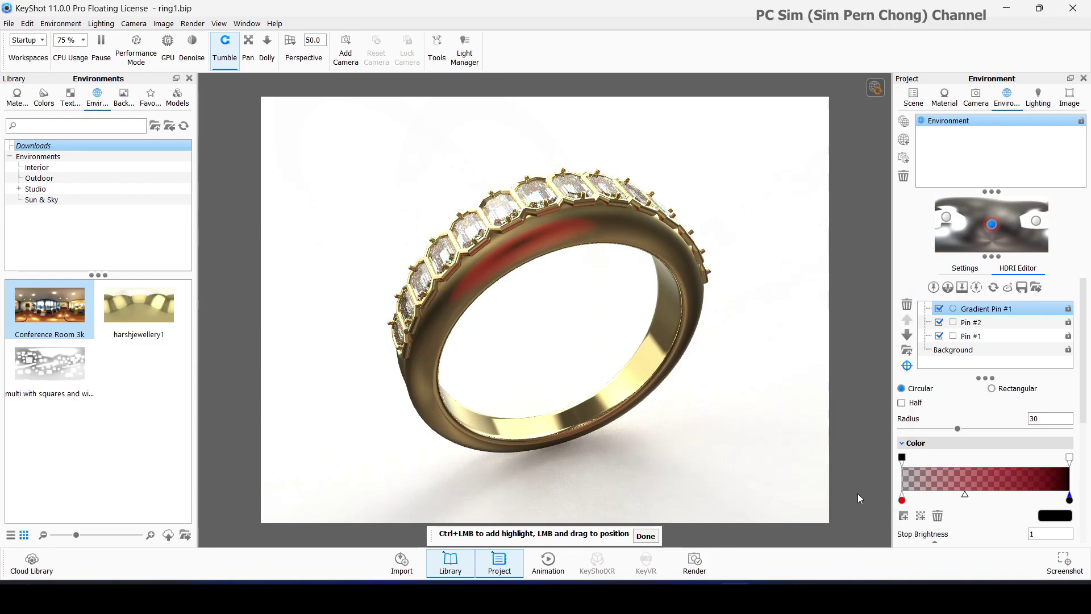
# Change the red gradient stop to white (#FFFFFF)
pyautogui.click(902, 501)
pyautogui.click(1055, 516)
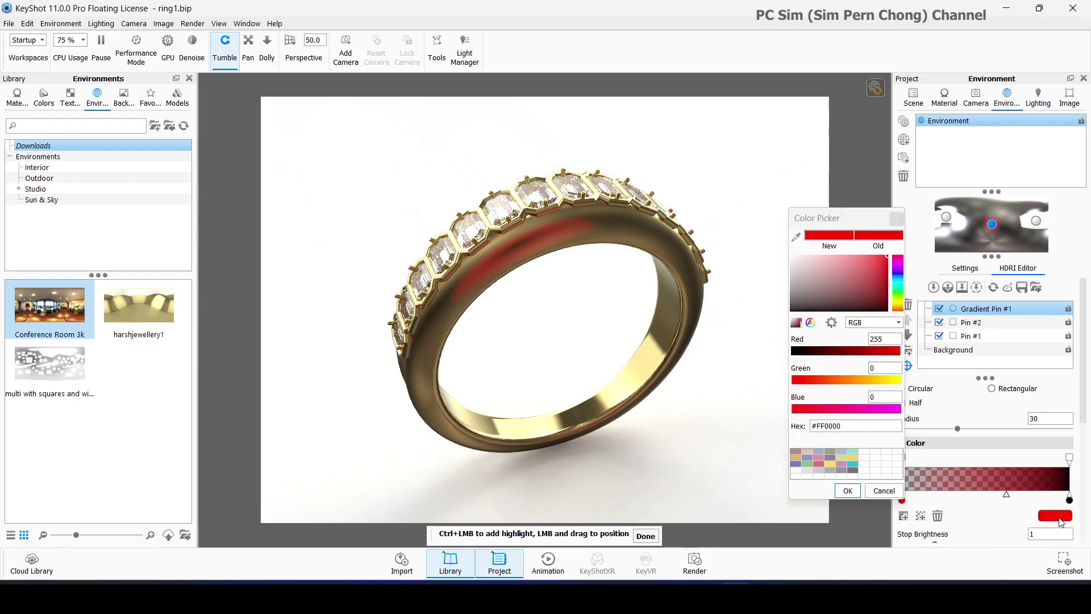
pyautogui.moveTo(799, 260); pyautogui.dragTo(776, 247)
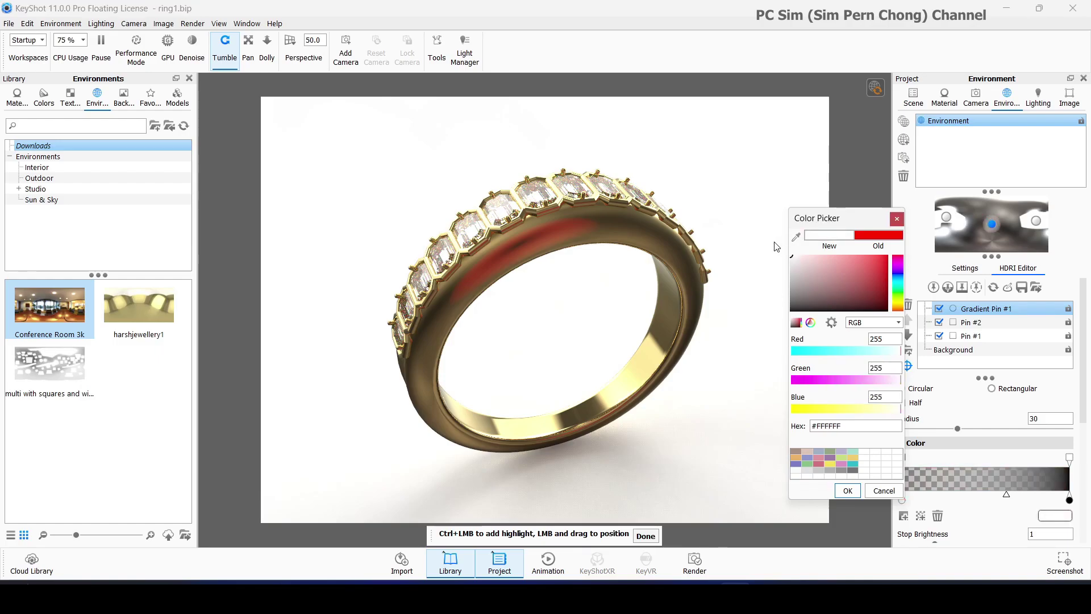
pyautogui.click(846, 490)
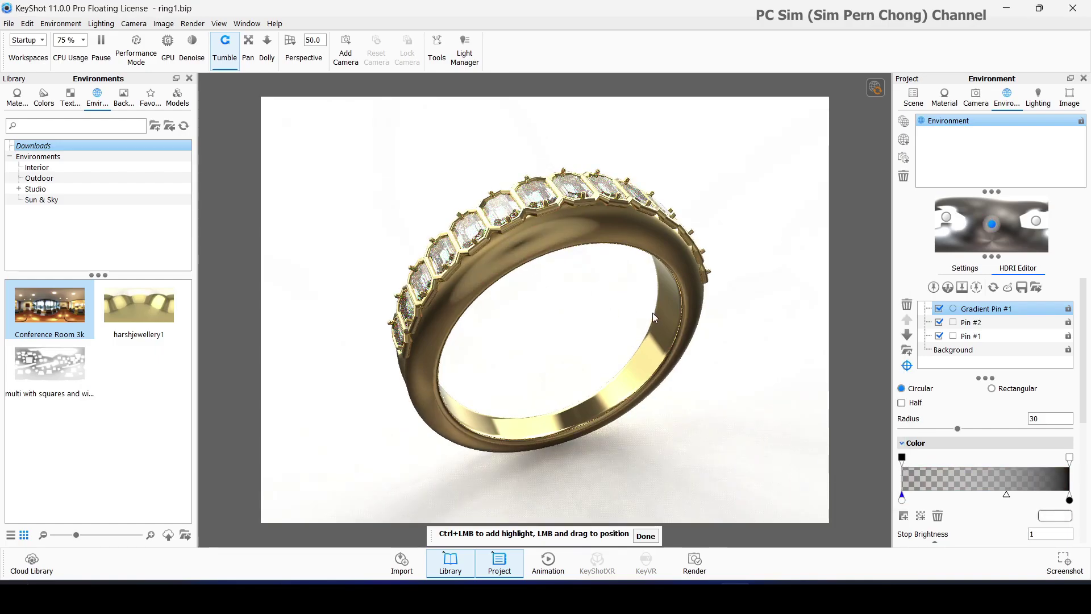
# Shift the gradient midpoint and right stop inward, and turn the black stop white
pyautogui.click(510, 254)
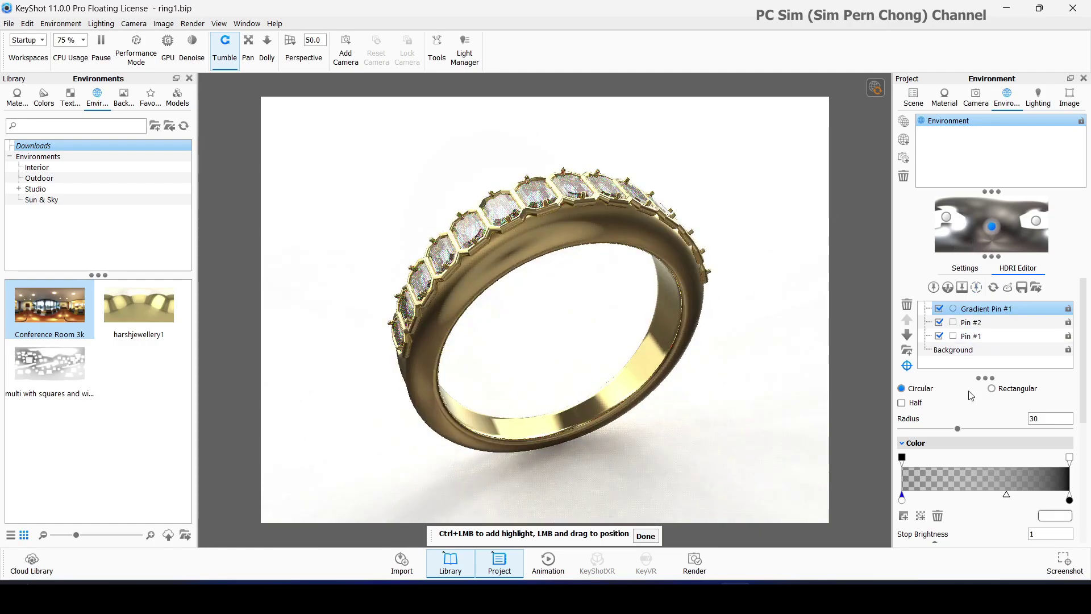
pyautogui.moveTo(1007, 497); pyautogui.dragTo(965, 495)
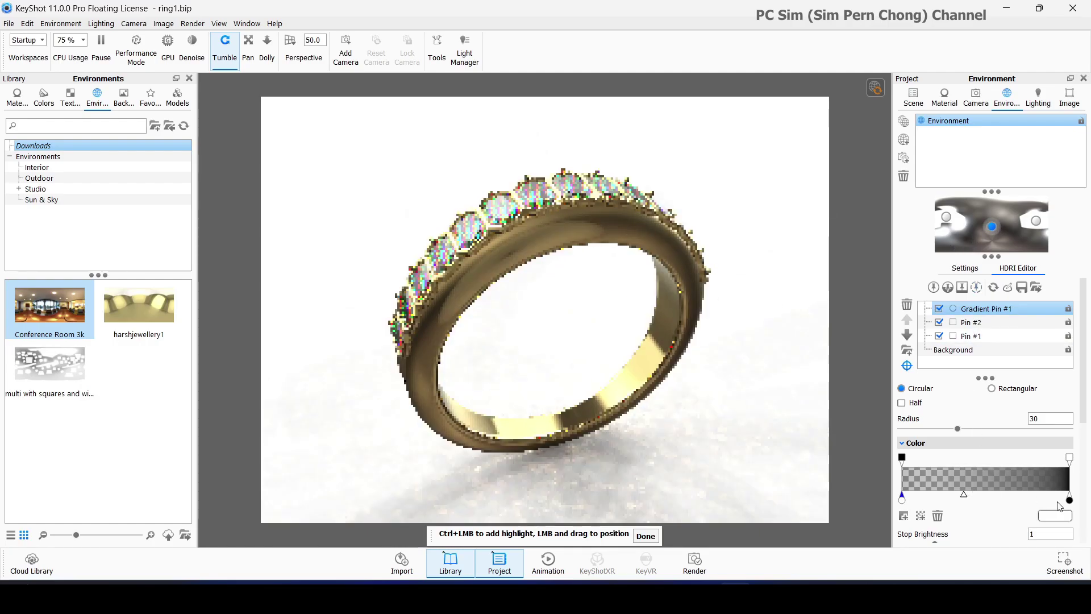
pyautogui.moveTo(1070, 499); pyautogui.dragTo(999, 499)
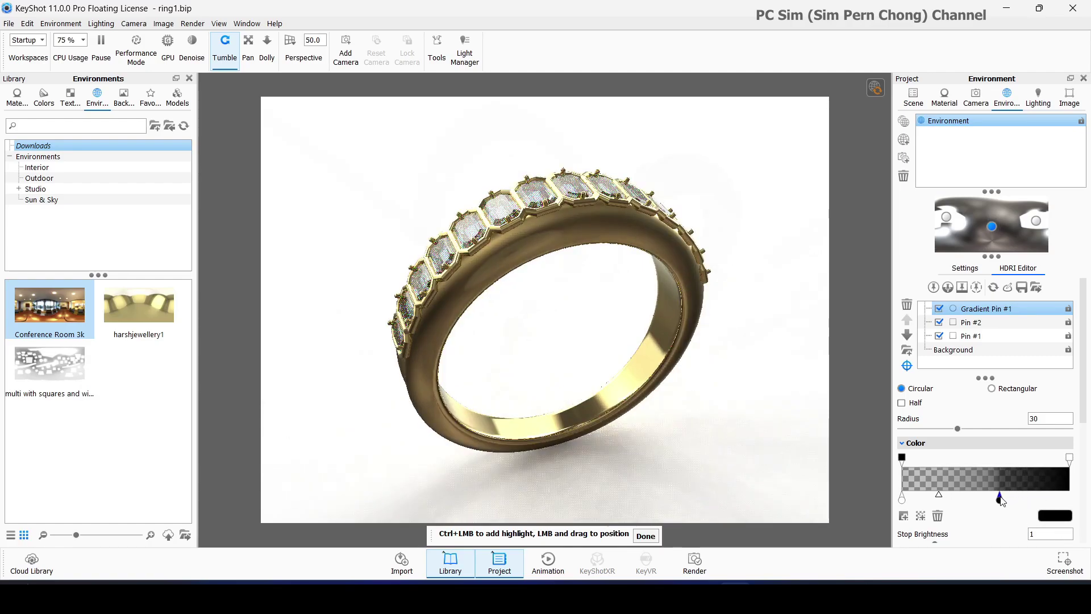
pyautogui.doubleClick(1000, 498)
pyautogui.click(791, 256)
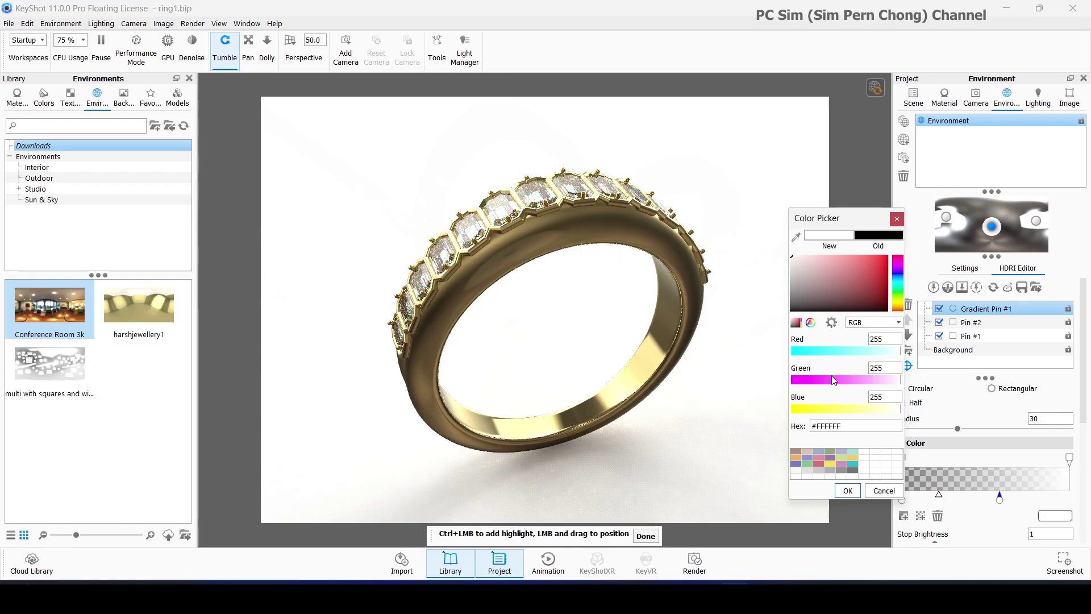
pyautogui.click(846, 490)
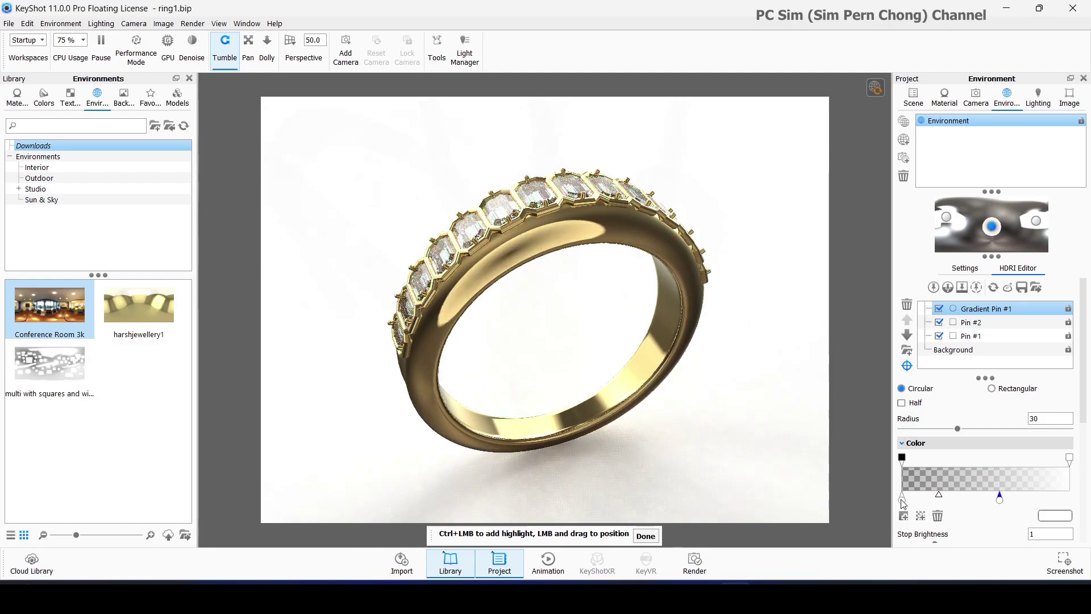
# Set a stop to mid-grey #787878 and reposition the lower and upper gradient stops
pyautogui.click(1051, 521)
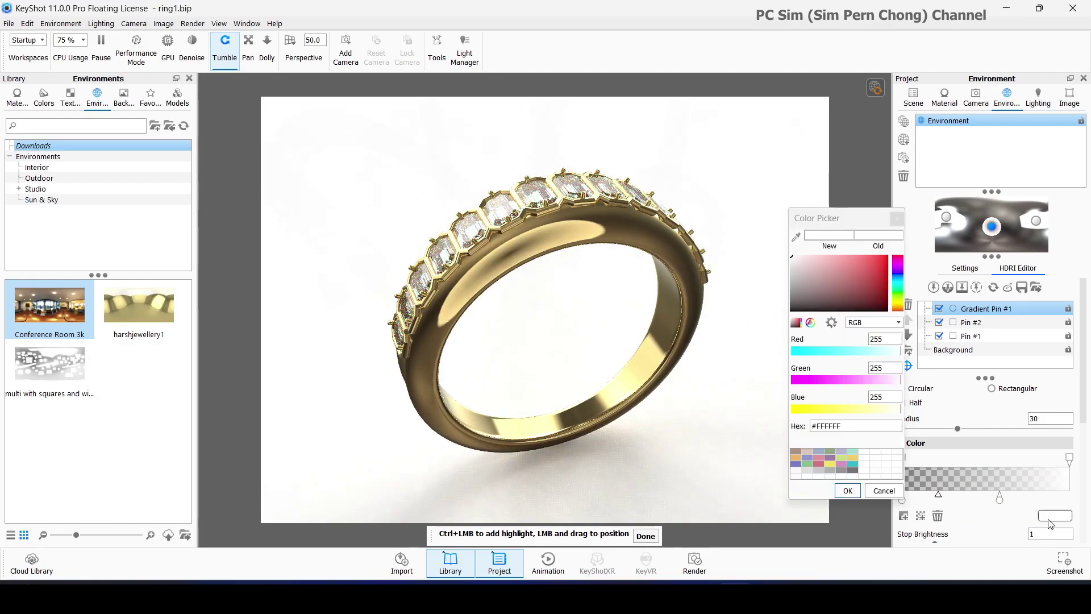
pyautogui.moveTo(805, 303); pyautogui.dragTo(785, 298)
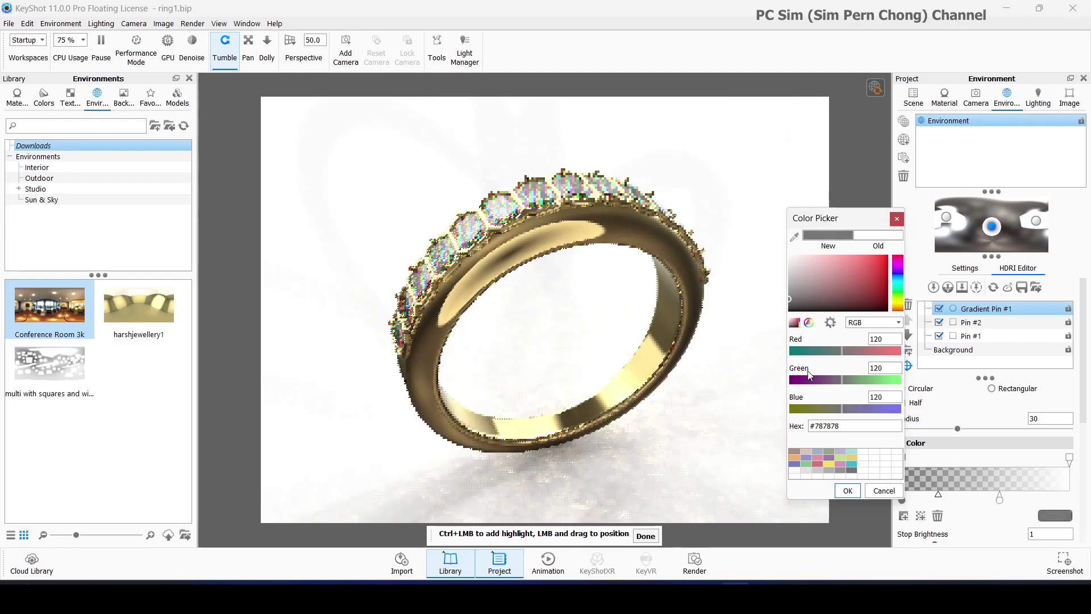
pyautogui.click(847, 490)
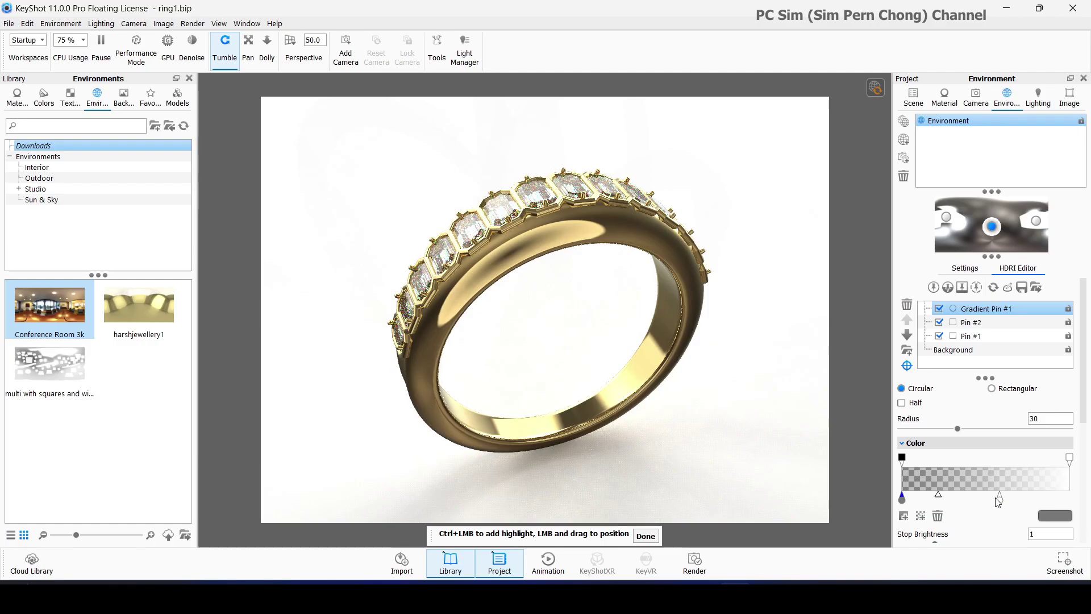
pyautogui.moveTo(999, 498); pyautogui.dragTo(991, 499)
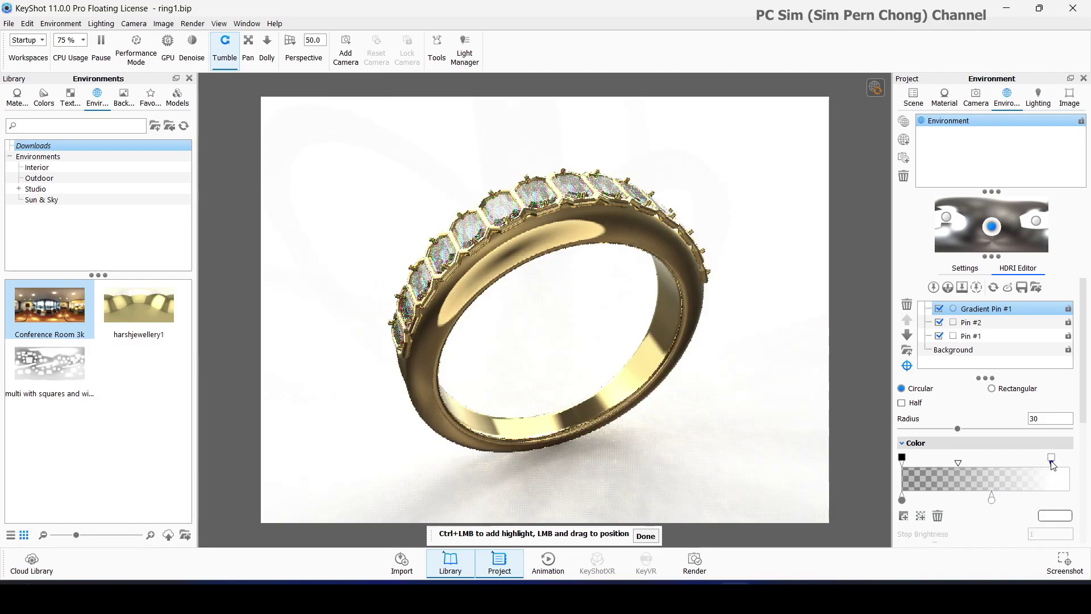
pyautogui.moveTo(1070, 459); pyautogui.dragTo(1019, 463)
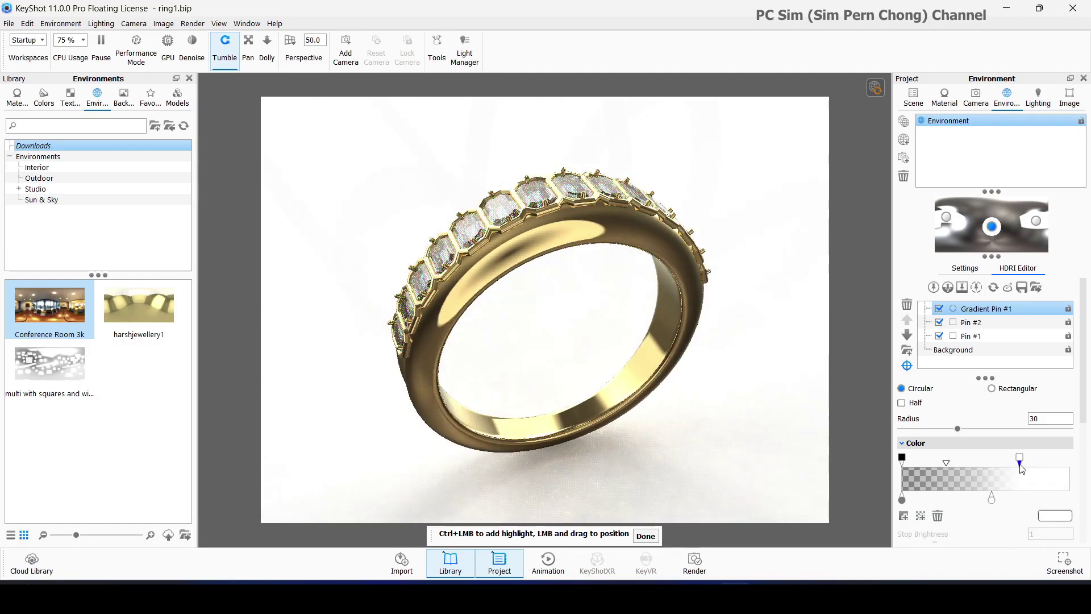
pyautogui.click(991, 498)
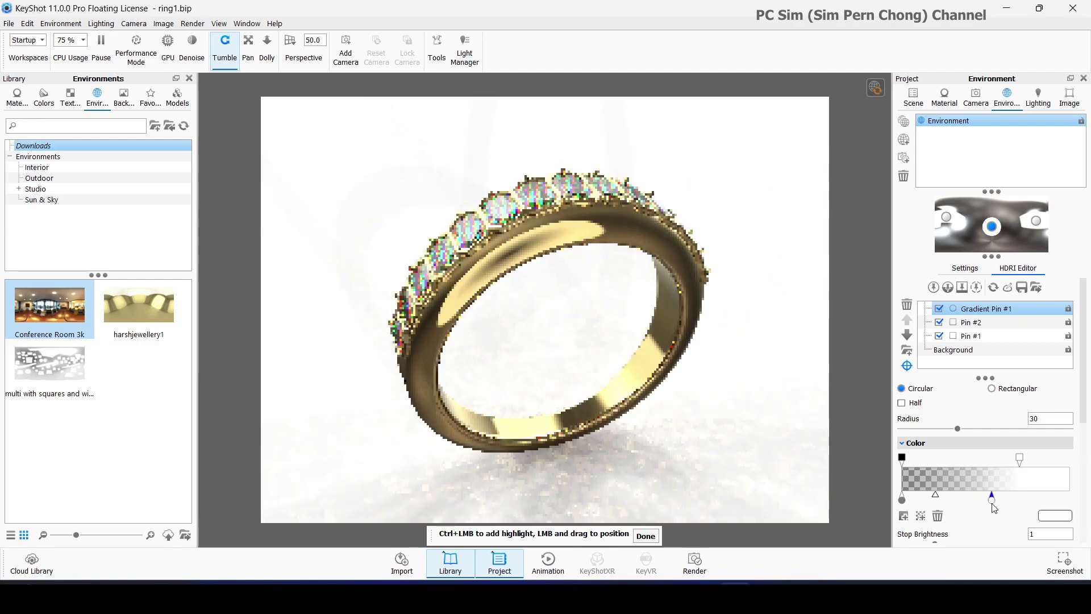
# Make Gradient Pin #1 rectangular, size it 51.4 by 39.5, and move it higher over the ring
pyautogui.click(992, 388)
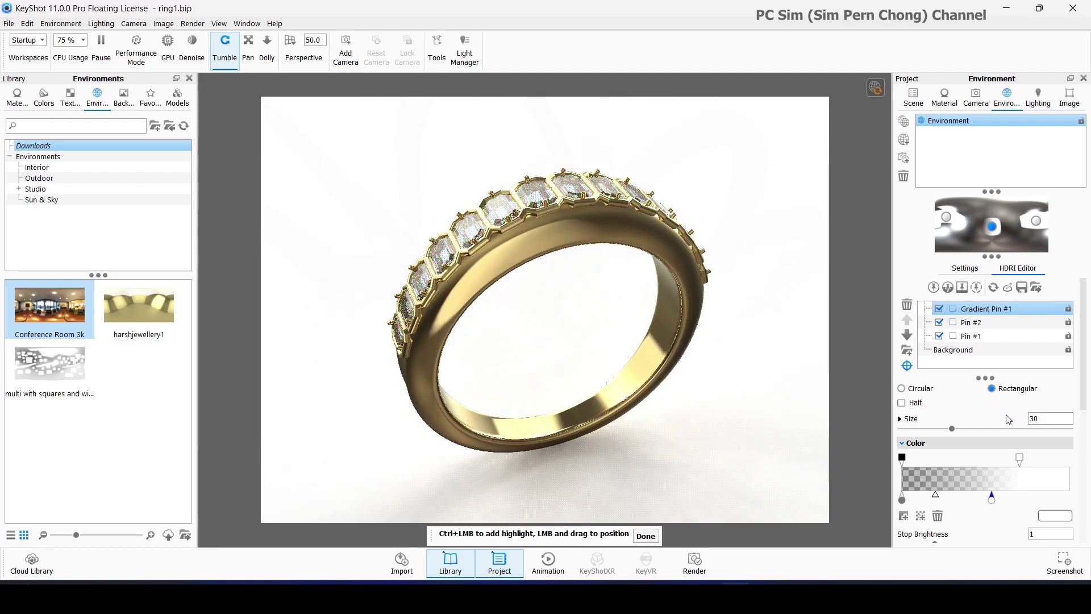
pyautogui.click(899, 419)
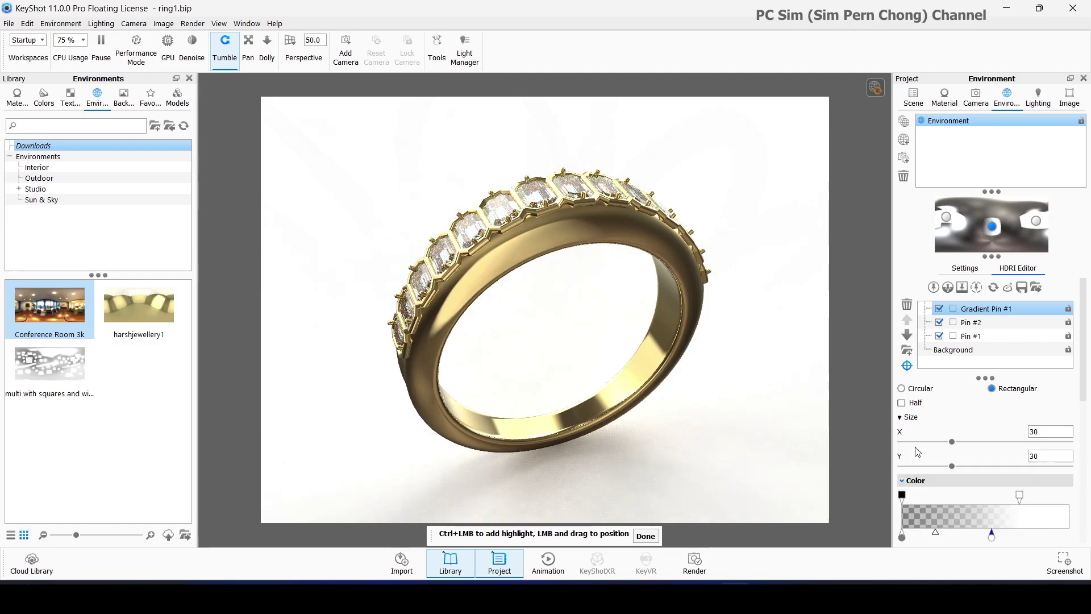
pyautogui.moveTo(959, 449); pyautogui.dragTo(988, 452)
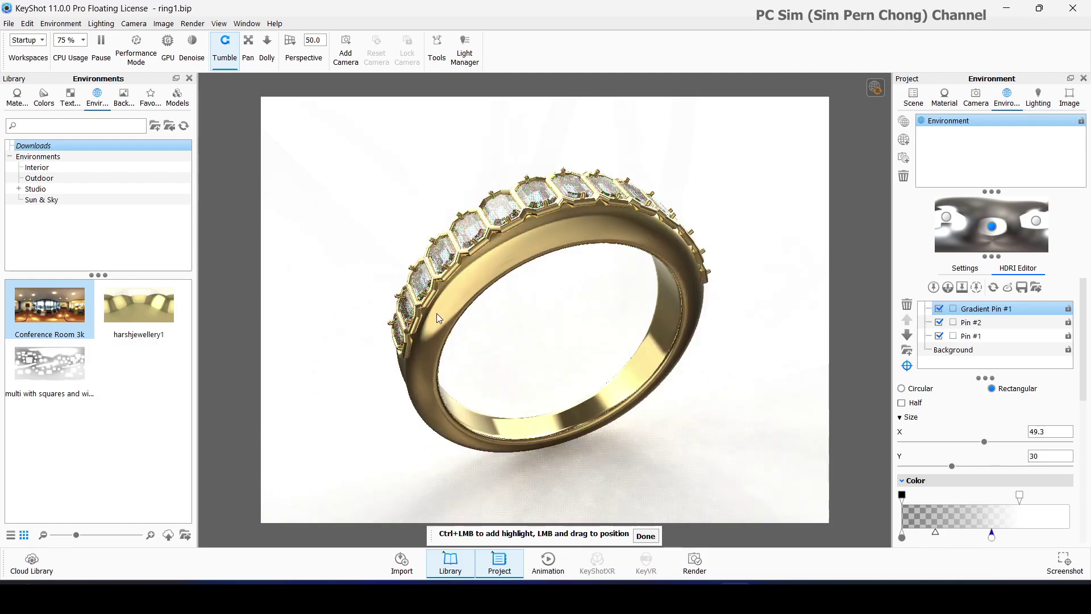
pyautogui.moveTo(571, 242); pyautogui.dragTo(523, 260)
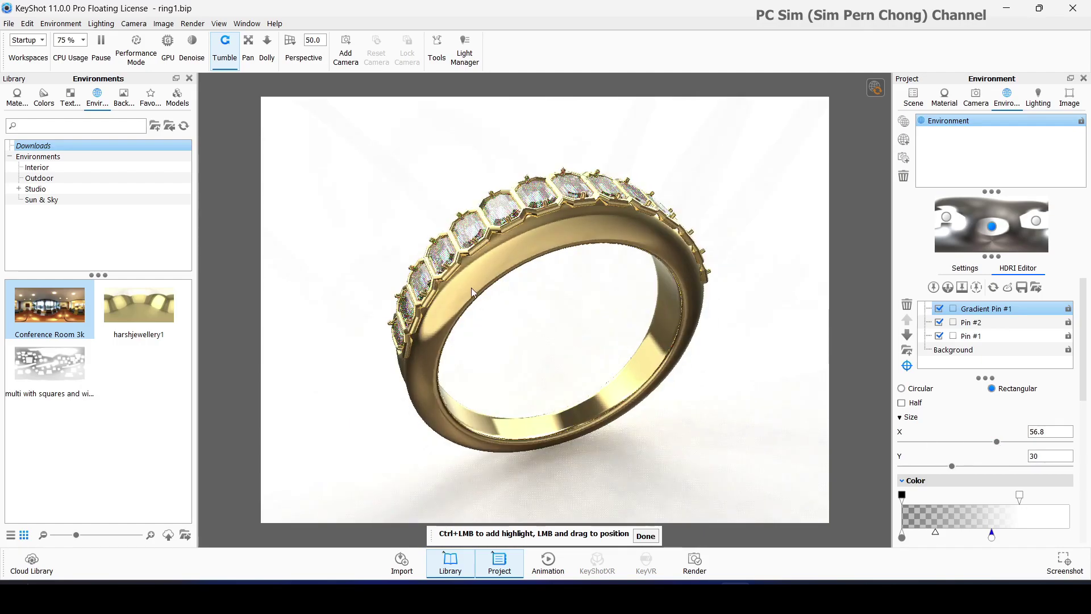
pyautogui.moveTo(951, 466); pyautogui.dragTo(1013, 441)
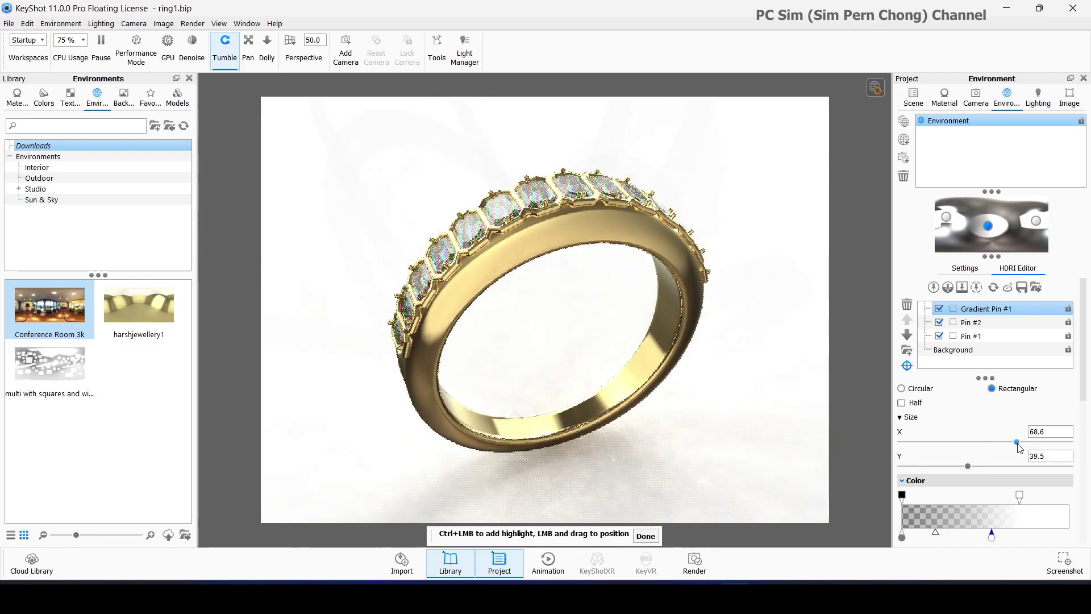
pyautogui.moveTo(689, 484); pyautogui.dragTo(549, 235)
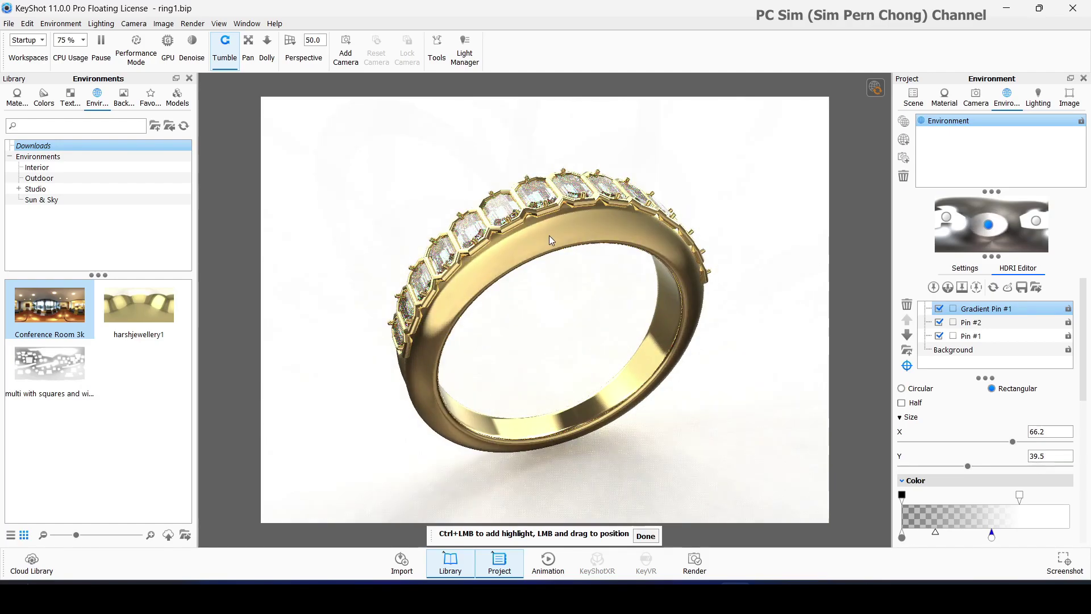
pyautogui.moveTo(1013, 441); pyautogui.dragTo(988, 441)
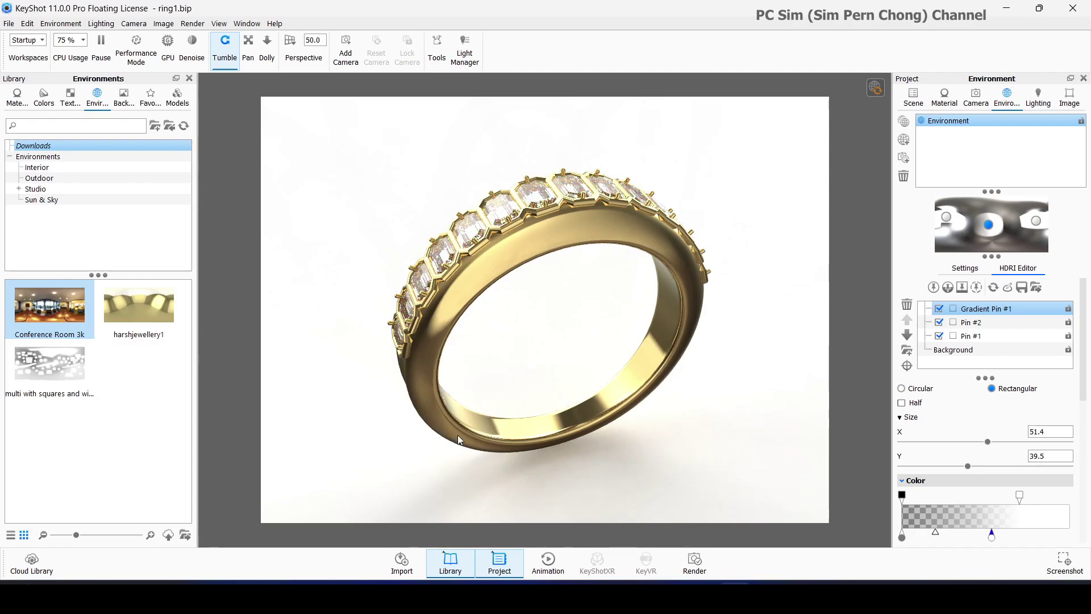
# Add a ground plane beneath the ring
pyautogui.click(26, 23)
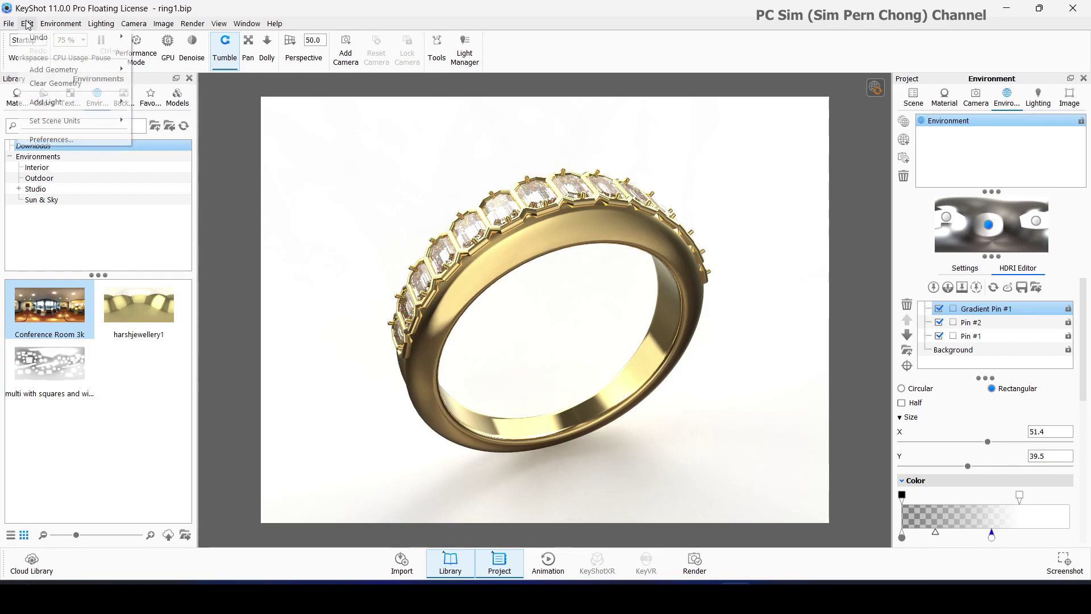
pyautogui.moveTo(42, 74)
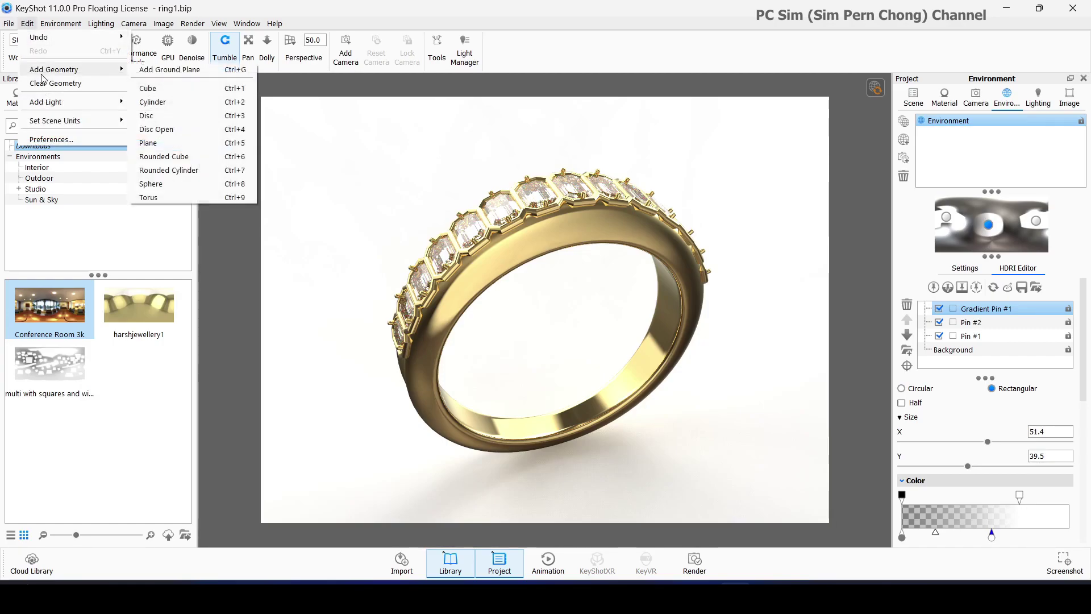
pyautogui.click(163, 70)
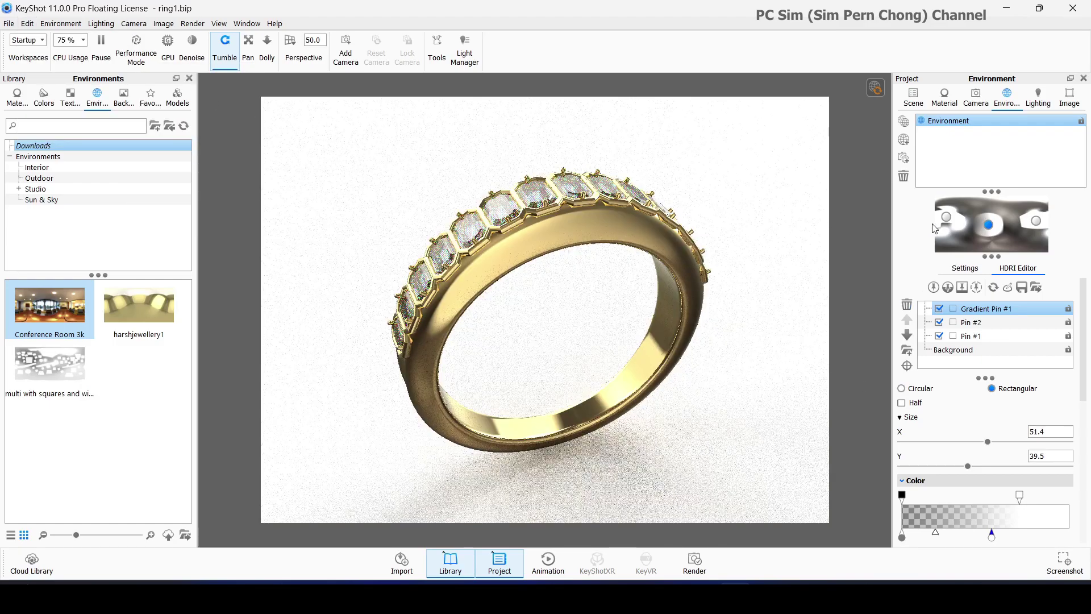
# Open the Ground Plane's material for editing from the Scene tree
pyautogui.click(913, 97)
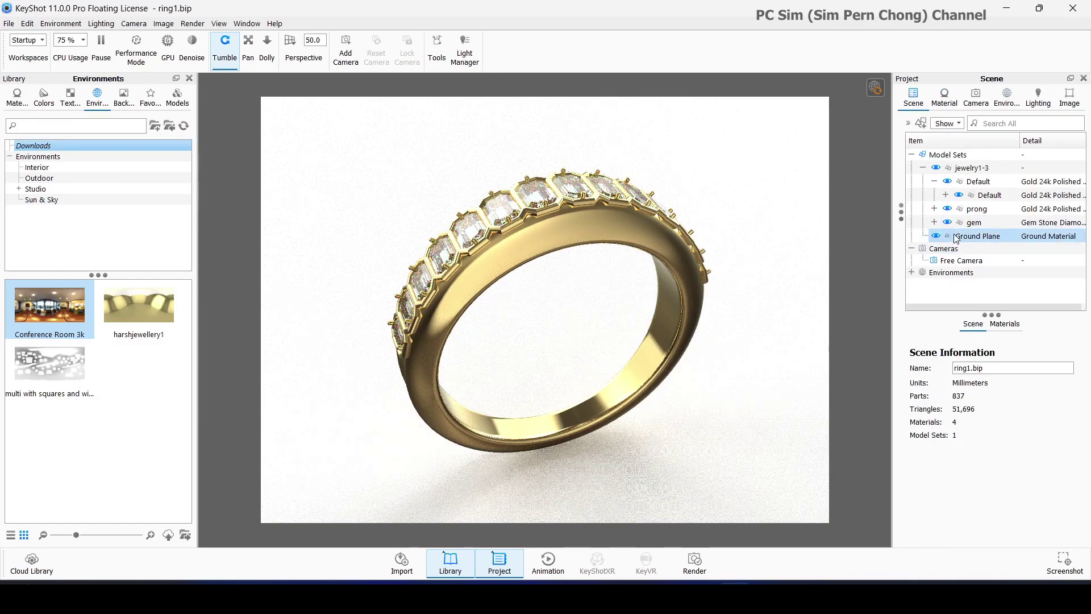
pyautogui.rightClick(1033, 236)
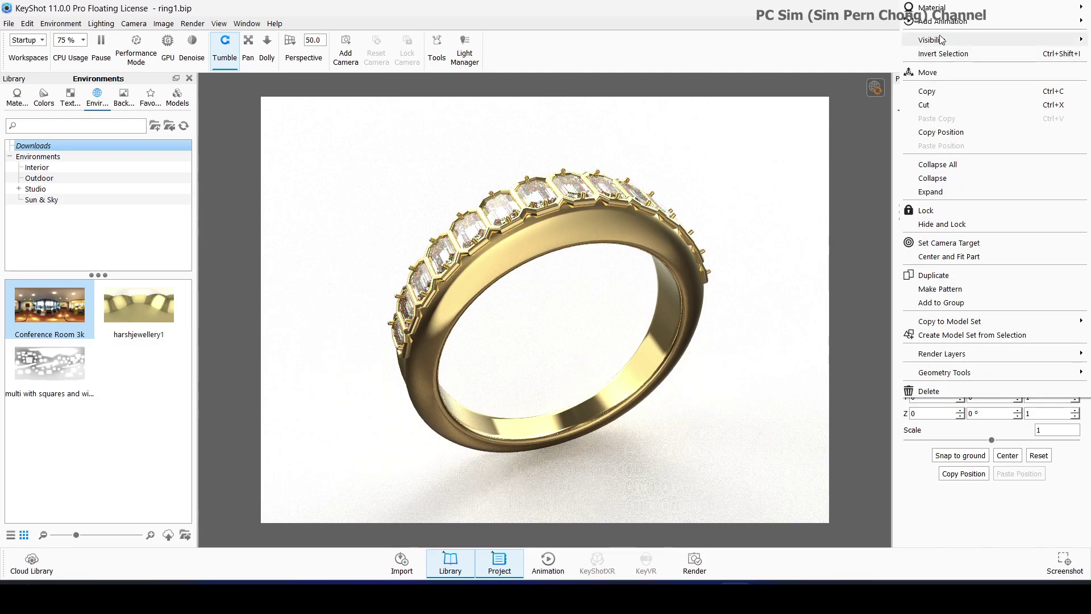
pyautogui.moveTo(932, 7)
pyautogui.click(813, 7)
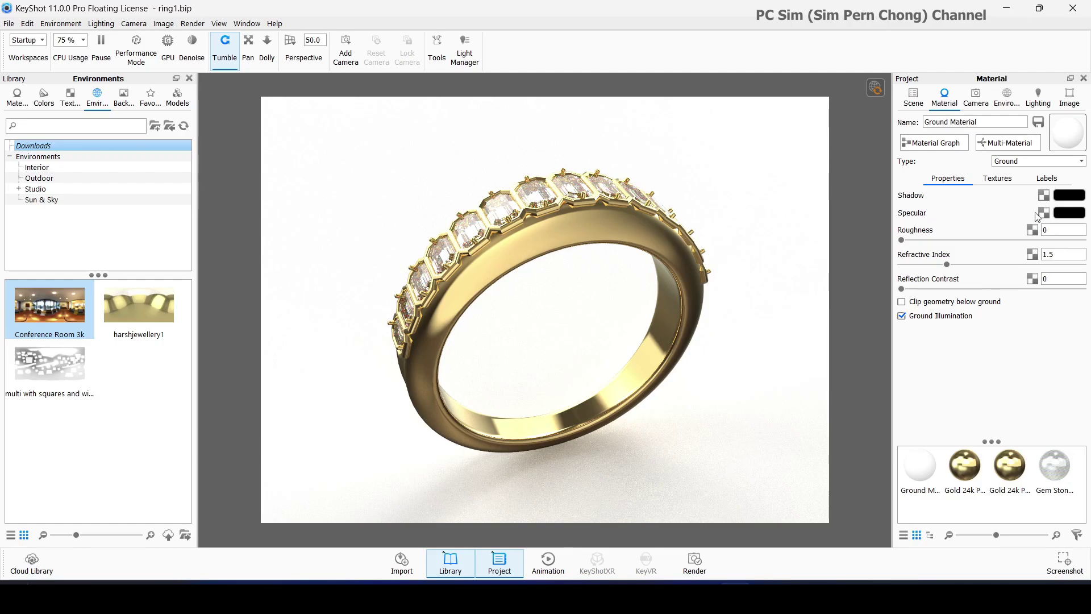
# Give the ground material a light grey specular, 0.292 reflection contrast and 0.0132 roughness
pyautogui.click(1065, 214)
pyautogui.moveTo(809, 263); pyautogui.dragTo(787, 267)
pyautogui.click(847, 491)
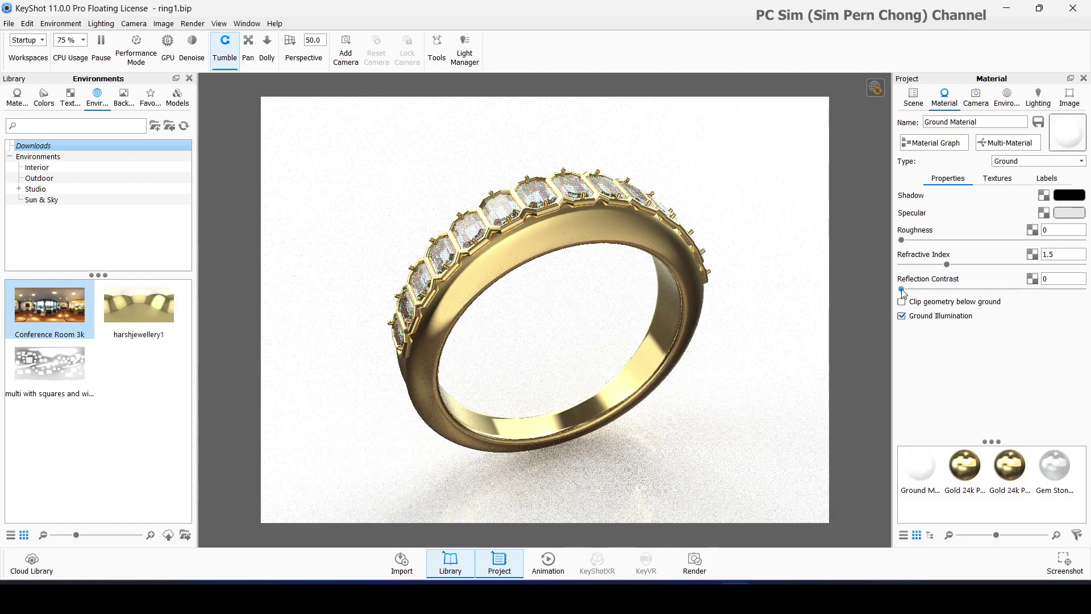
pyautogui.moveTo(902, 288); pyautogui.dragTo(954, 289)
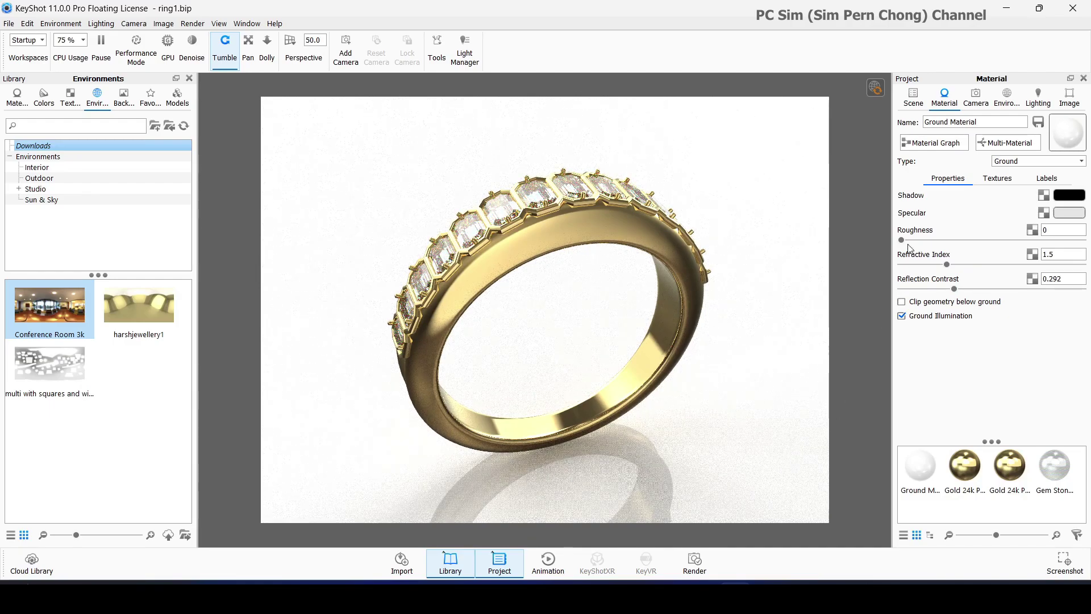
pyautogui.moveTo(907, 241); pyautogui.dragTo(912, 240)
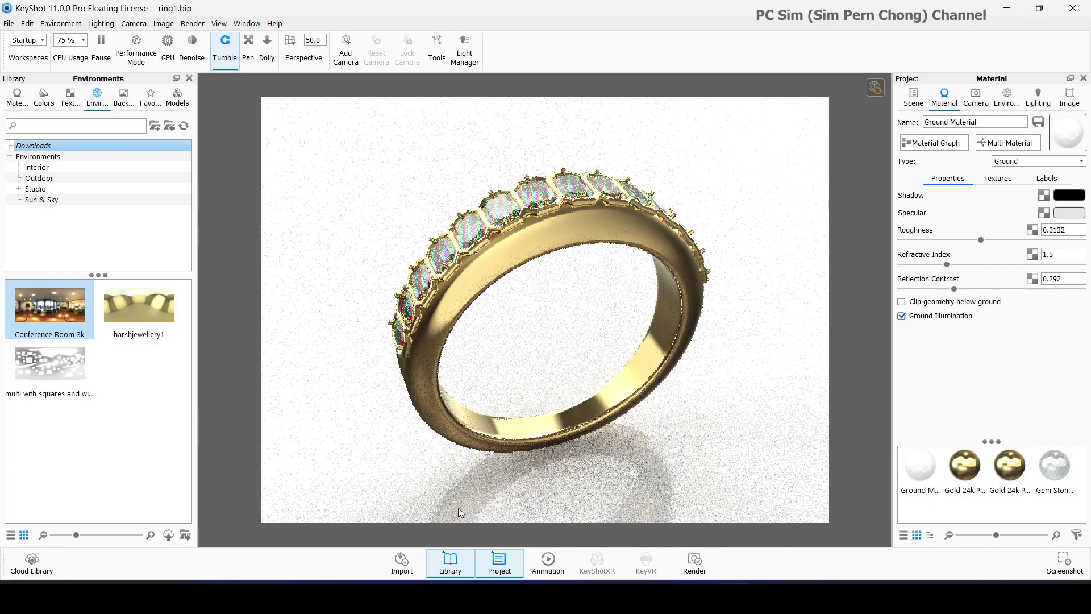
pyautogui.moveTo(712, 433)
pyautogui.mouseDown()
pyautogui.moveTo(699, 445)
pyautogui.moveTo(683, 407)
pyautogui.moveTo(704, 441)
pyautogui.mouseUp()
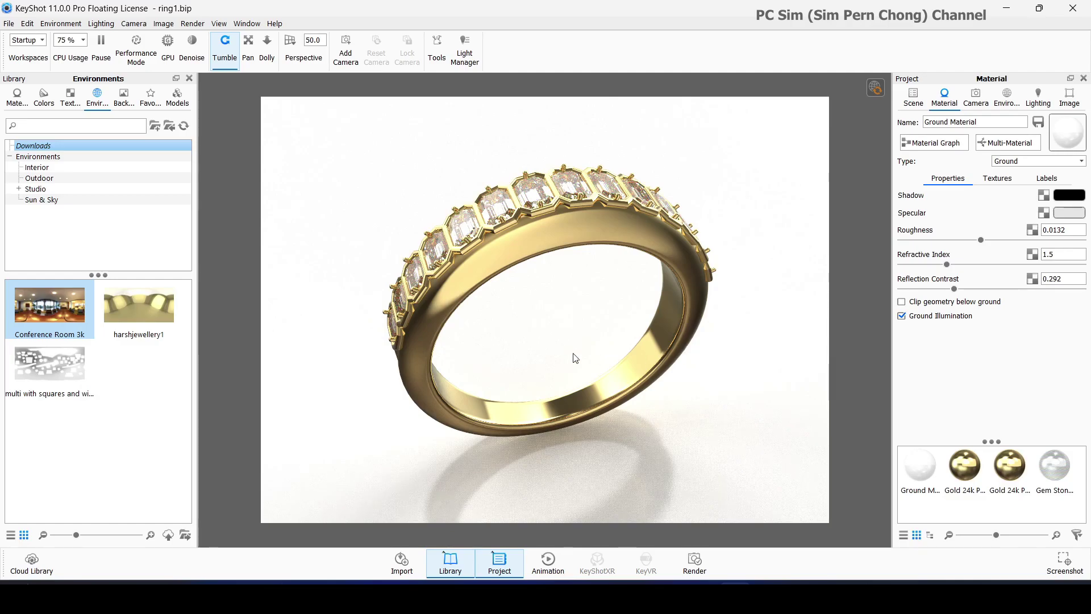
# In the HDRI pin editor, place Pin #2's highlight on the ring
pyautogui.click(1006, 95)
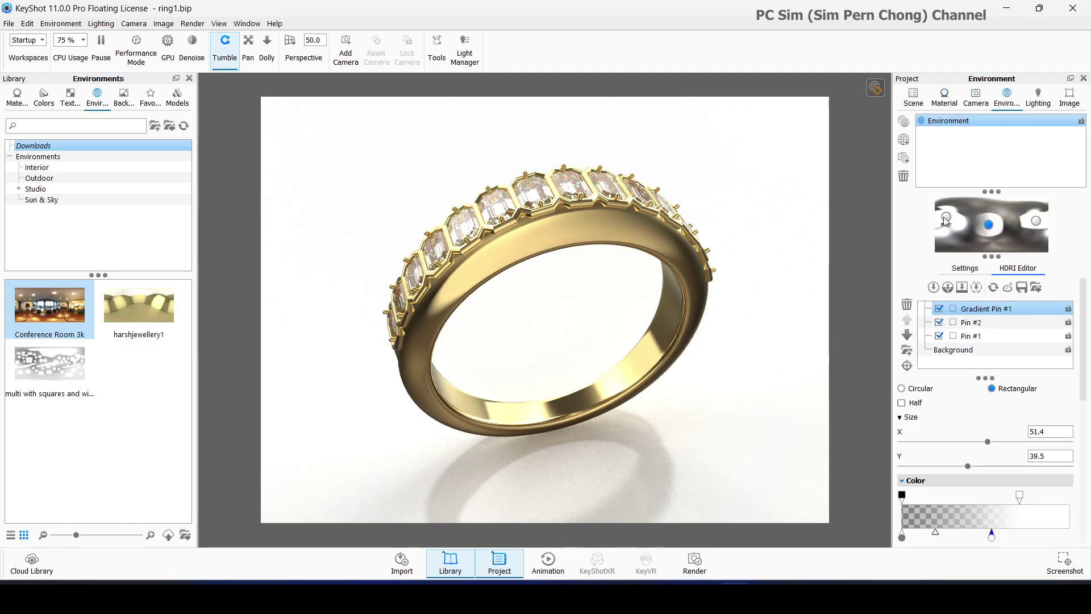
pyautogui.click(990, 322)
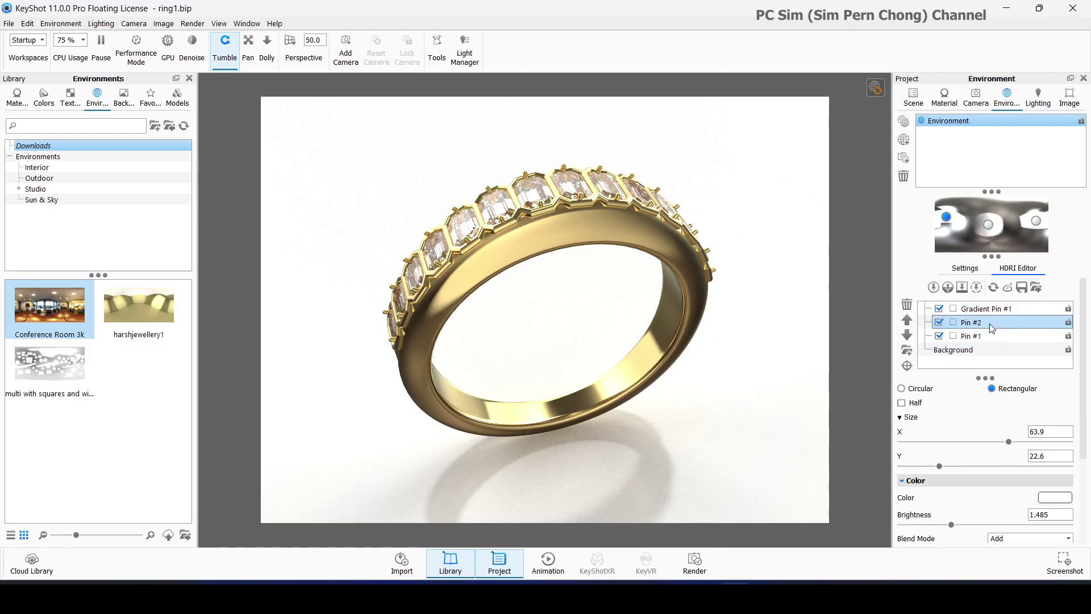
pyautogui.click(907, 365)
pyautogui.click(417, 281)
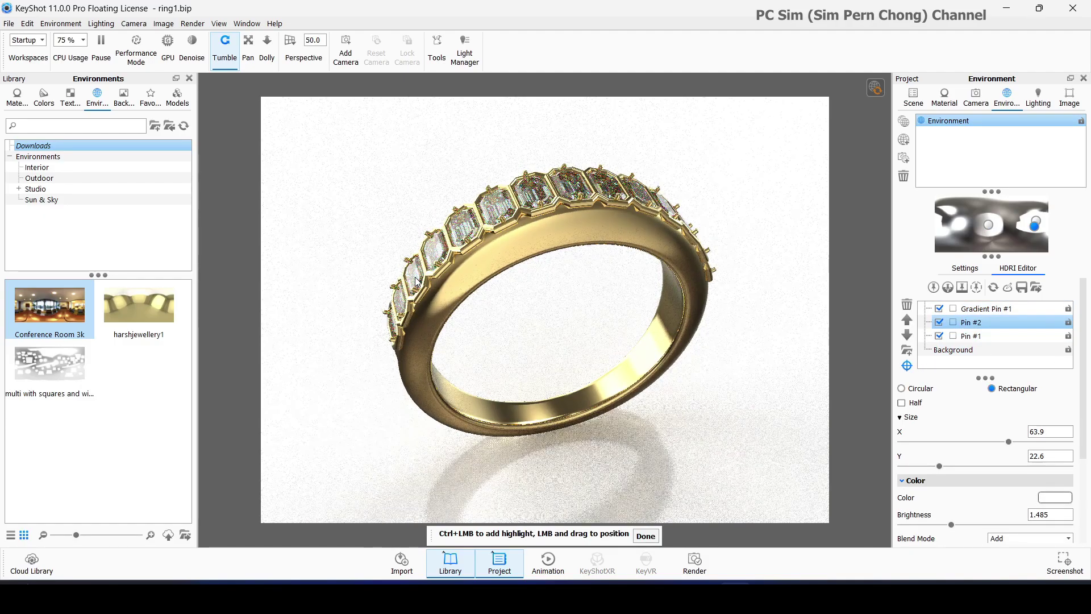
pyautogui.click(618, 196)
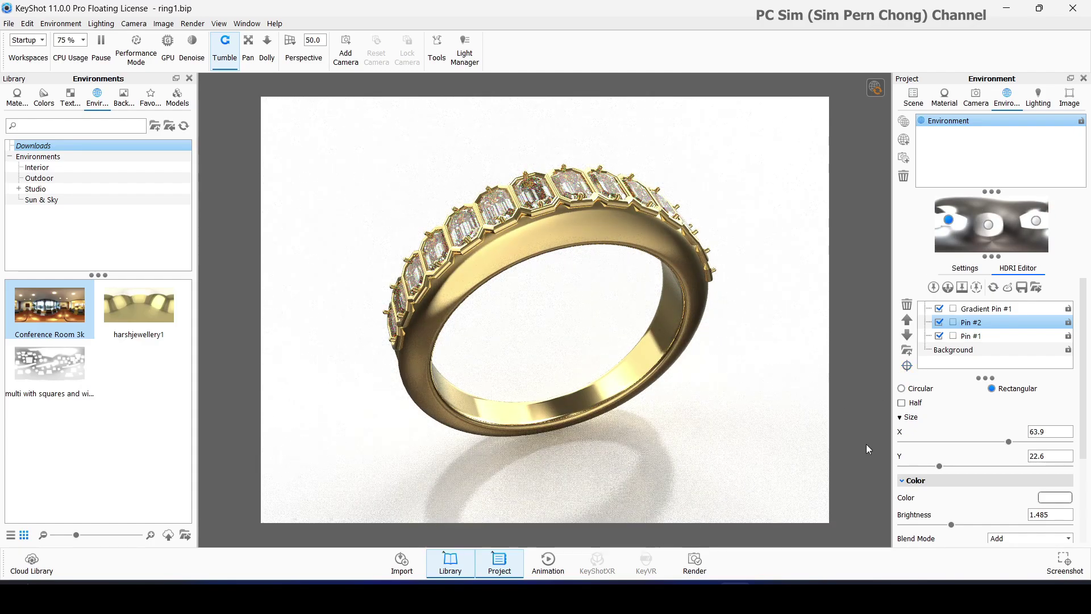
# Place Pin #1's highlight on the ring, finish placement, and bring up the Image settings
pyautogui.click(943, 336)
pyautogui.click(907, 365)
pyautogui.moveTo(493, 218); pyautogui.dragTo(484, 227)
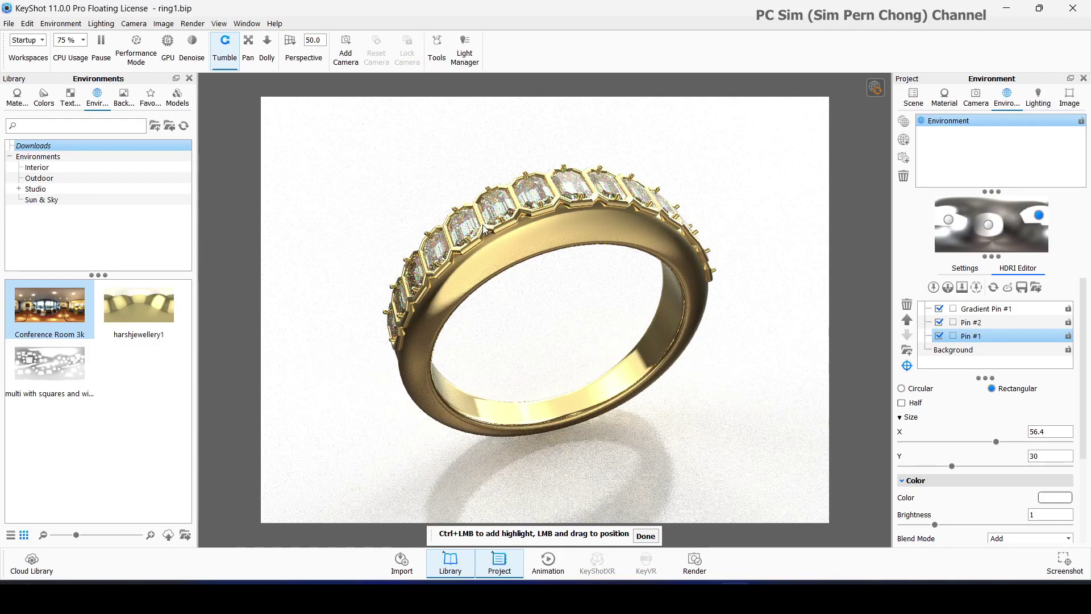
pyautogui.moveTo(484, 229); pyautogui.dragTo(471, 237)
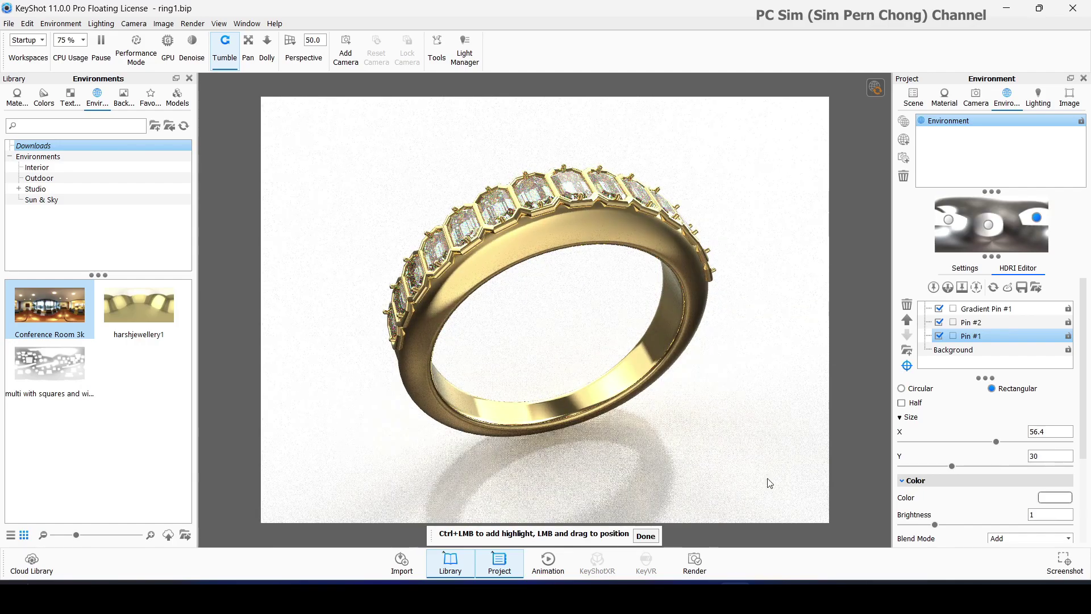
pyautogui.click(650, 535)
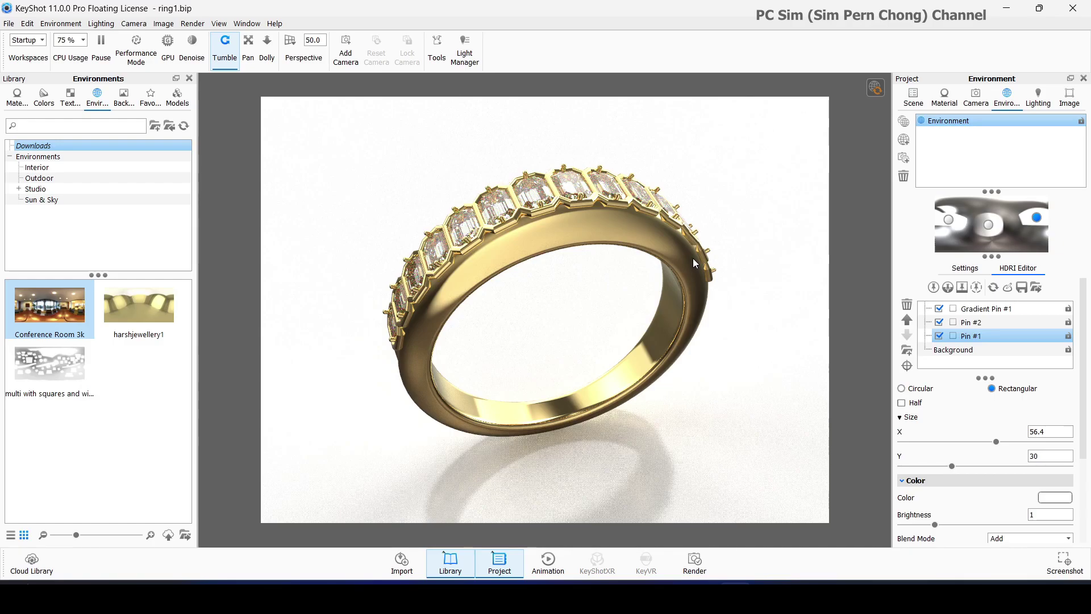
pyautogui.click(1067, 100)
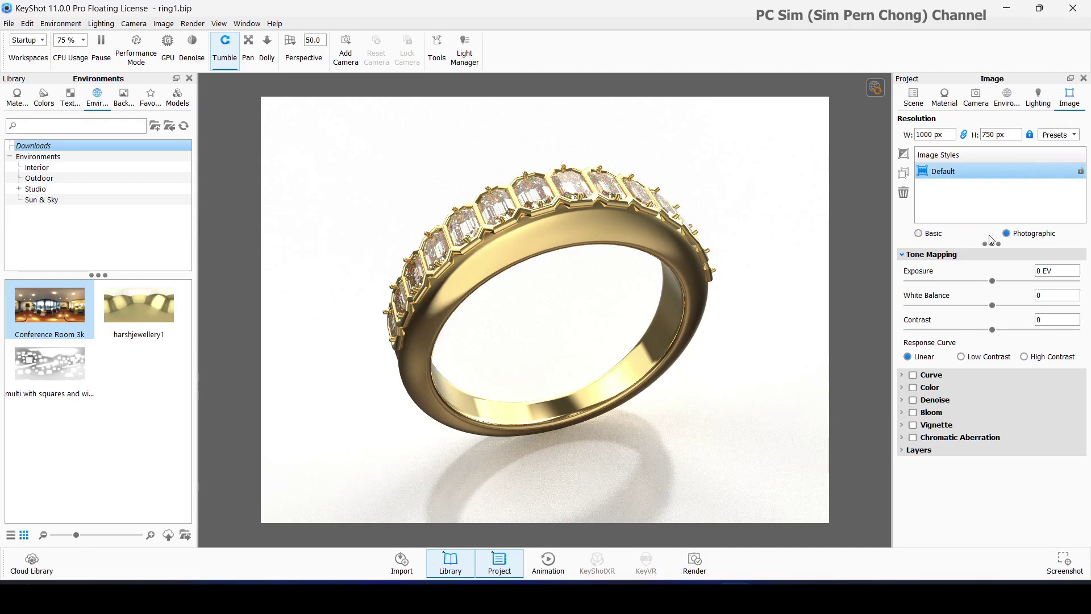
pyautogui.click(1025, 356)
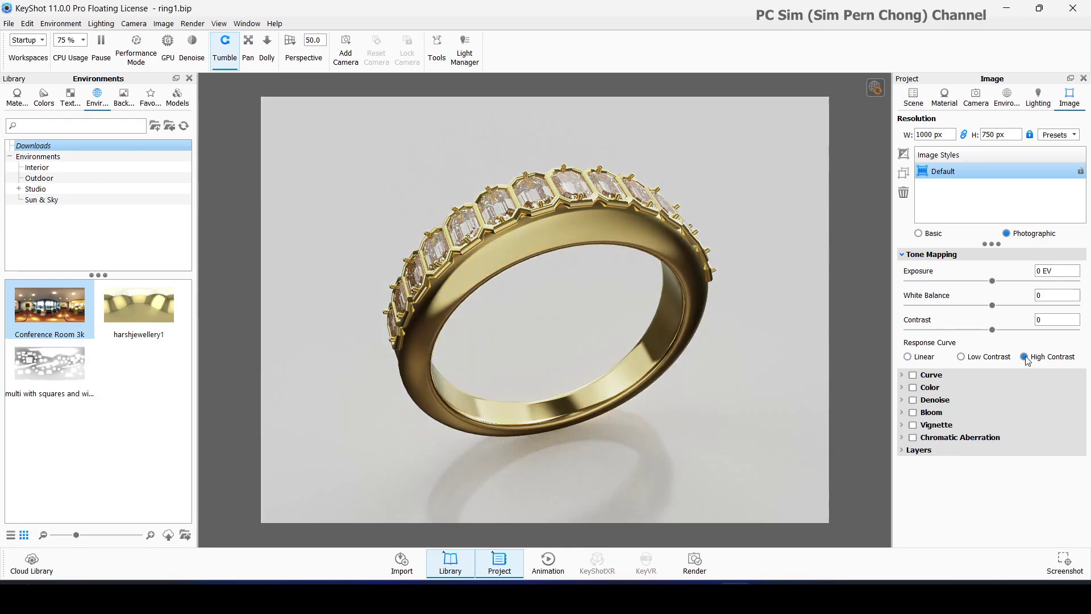
pyautogui.click(960, 357)
pyautogui.click(919, 360)
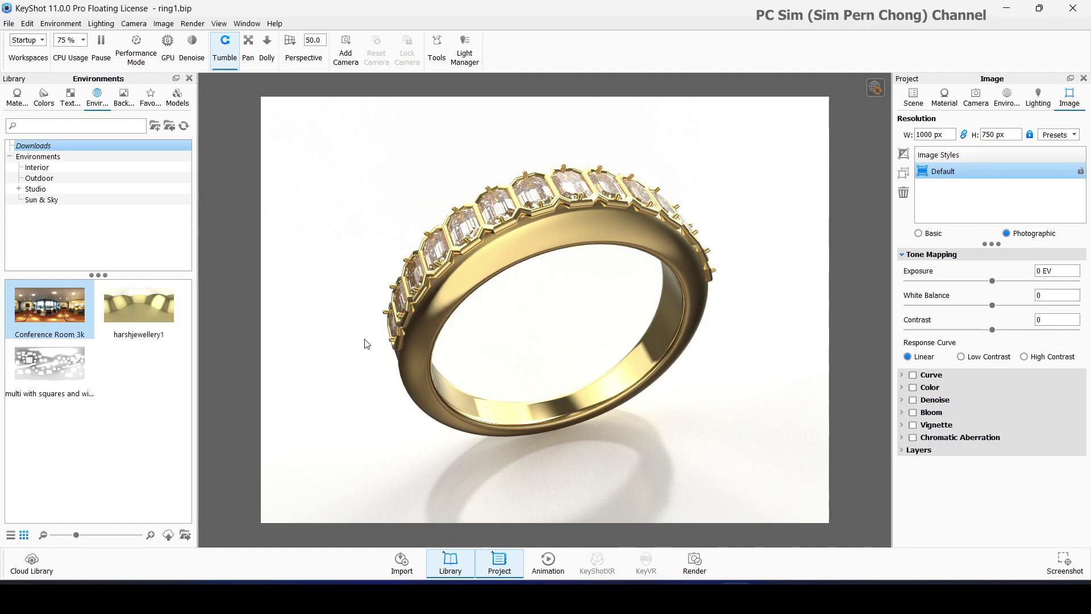
# Open the final render output settings and set the output format to PSD
pyautogui.click(192, 24)
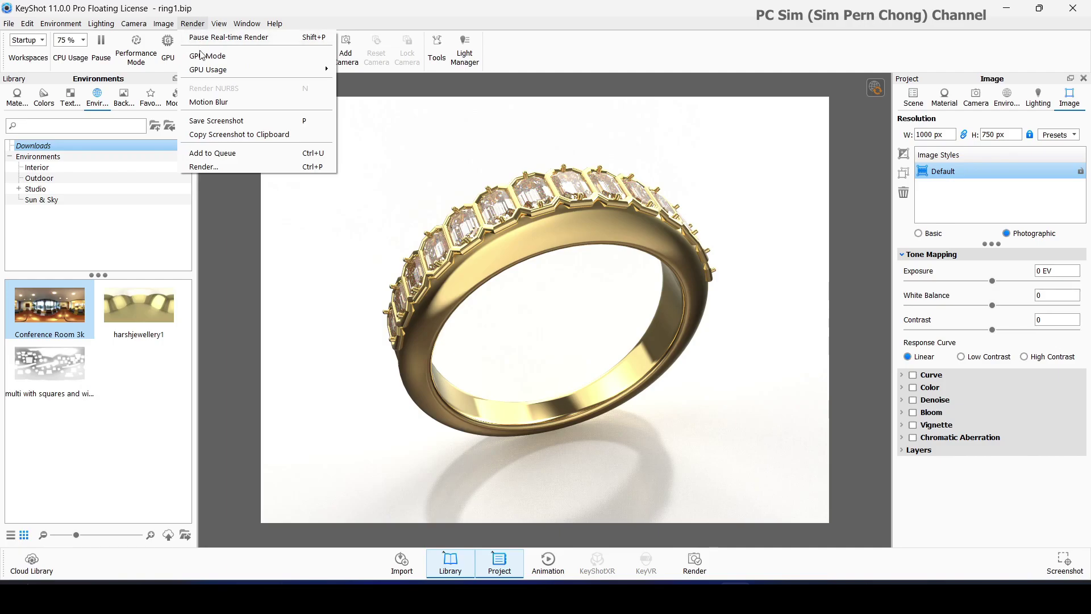
pyautogui.click(203, 169)
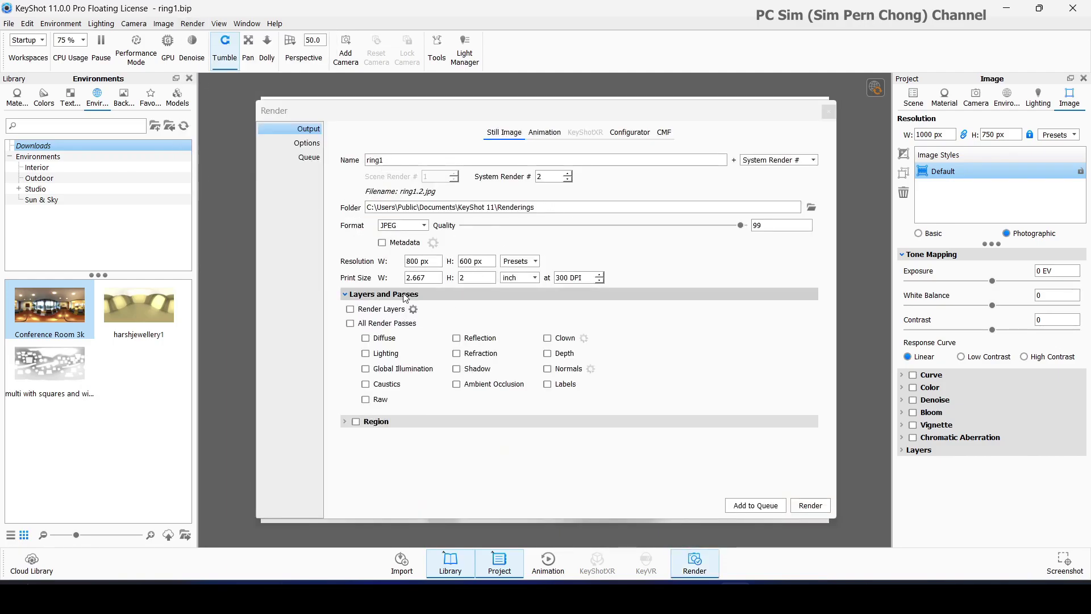
pyautogui.click(350, 323)
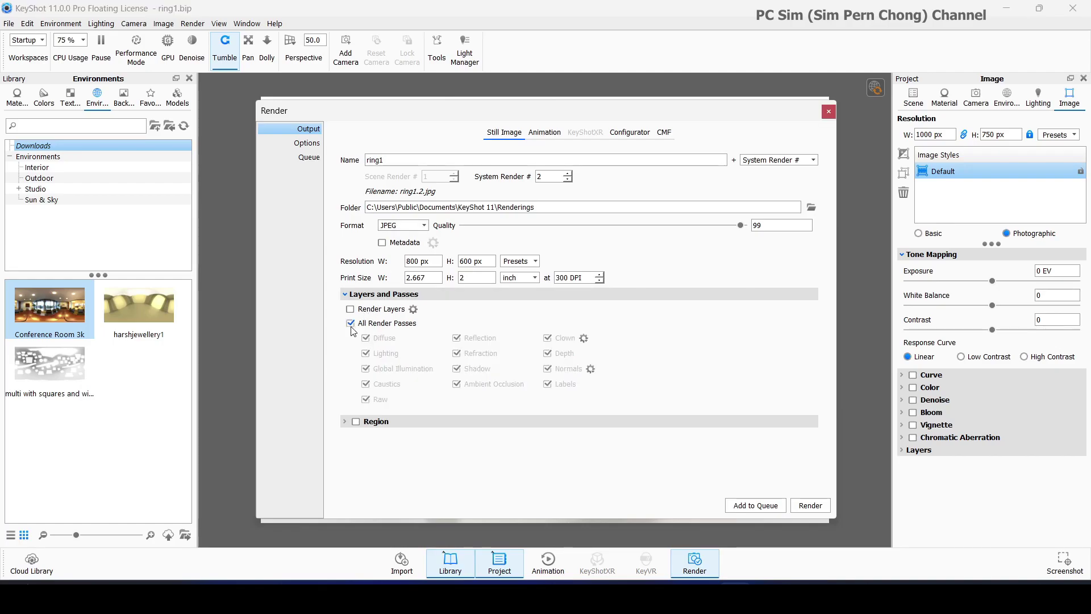
pyautogui.click(351, 325)
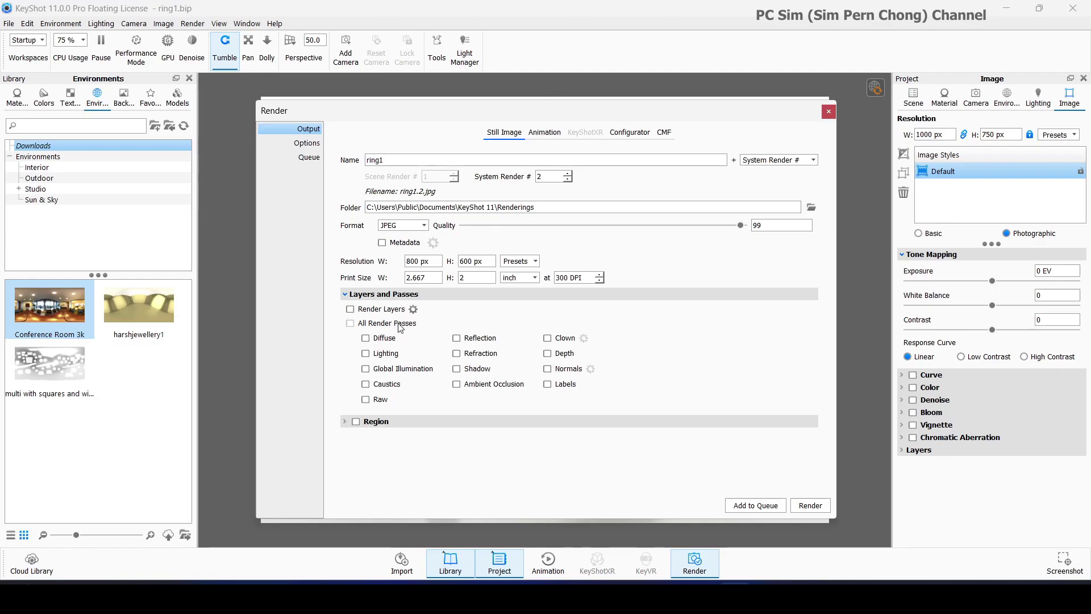
pyautogui.click(424, 226)
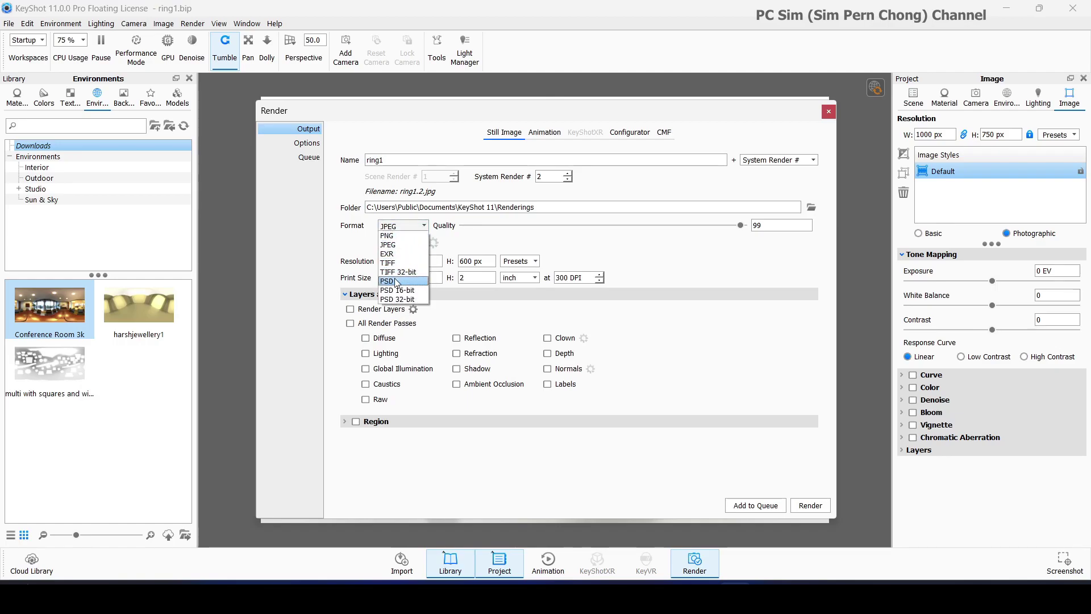
pyautogui.click(398, 278)
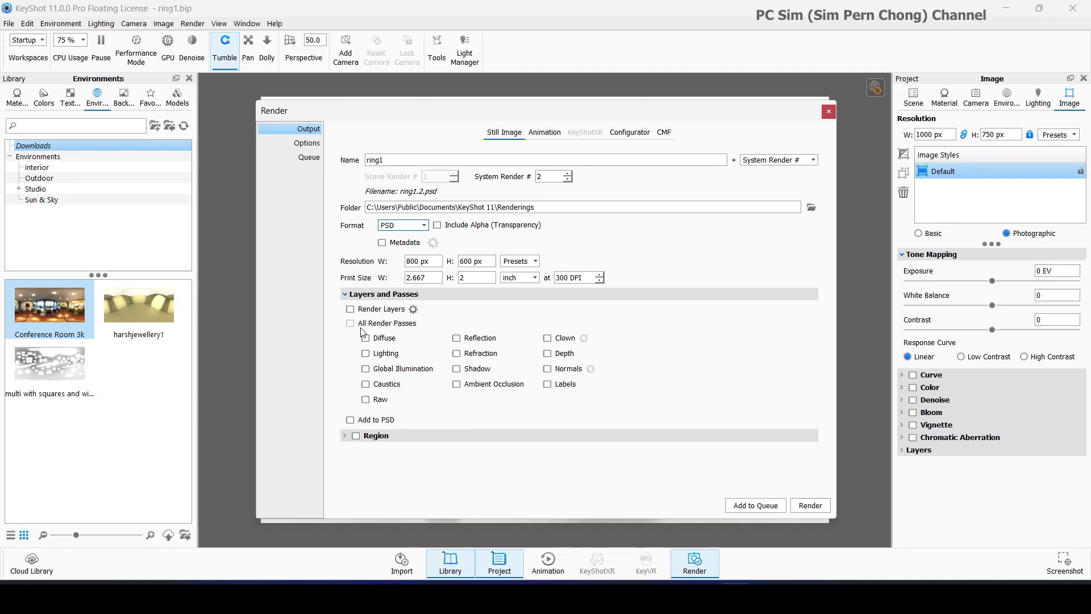
# Add reflection, refraction, clown and caustics passes to the PSD as layers
pyautogui.click(362, 422)
pyautogui.click(457, 339)
pyautogui.click(458, 354)
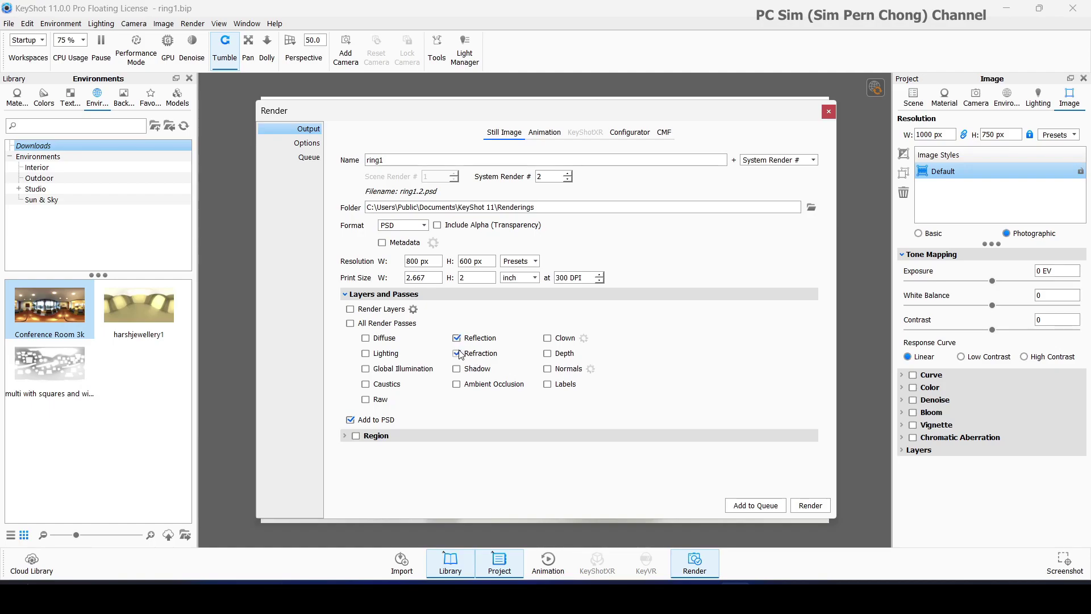
pyautogui.click(548, 339)
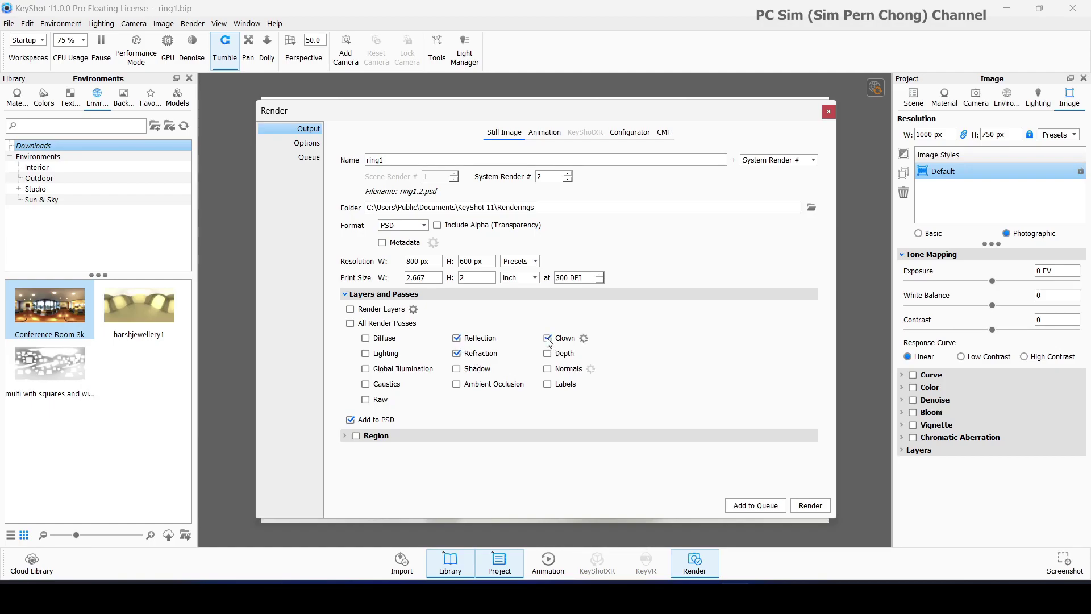
pyautogui.click(365, 384)
# Set the output resolution to 1600 x 1200 and start the render
pyautogui.click(507, 265)
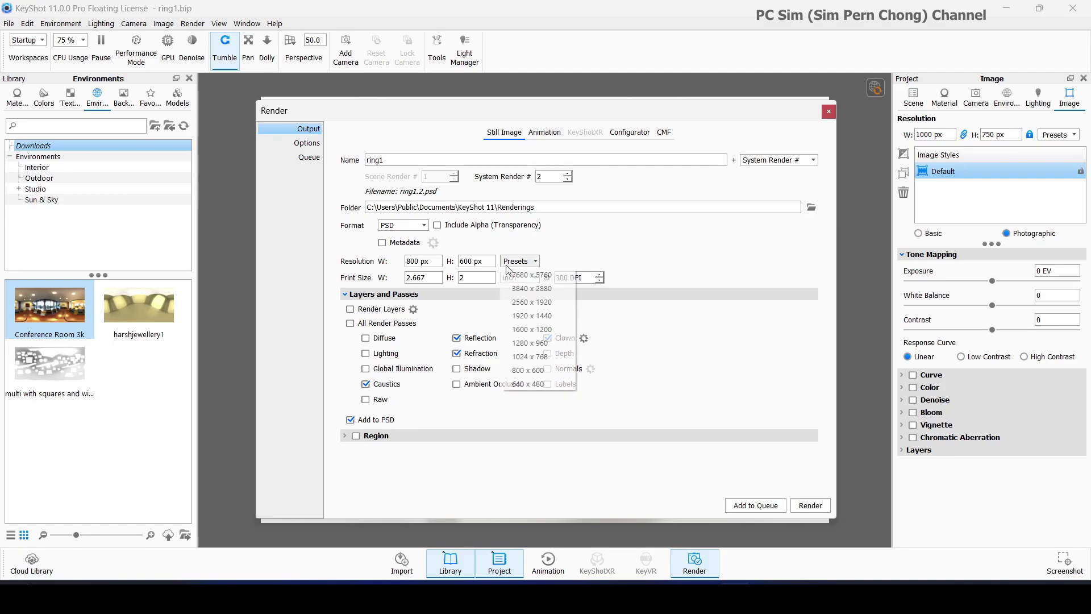
pyautogui.click(529, 331)
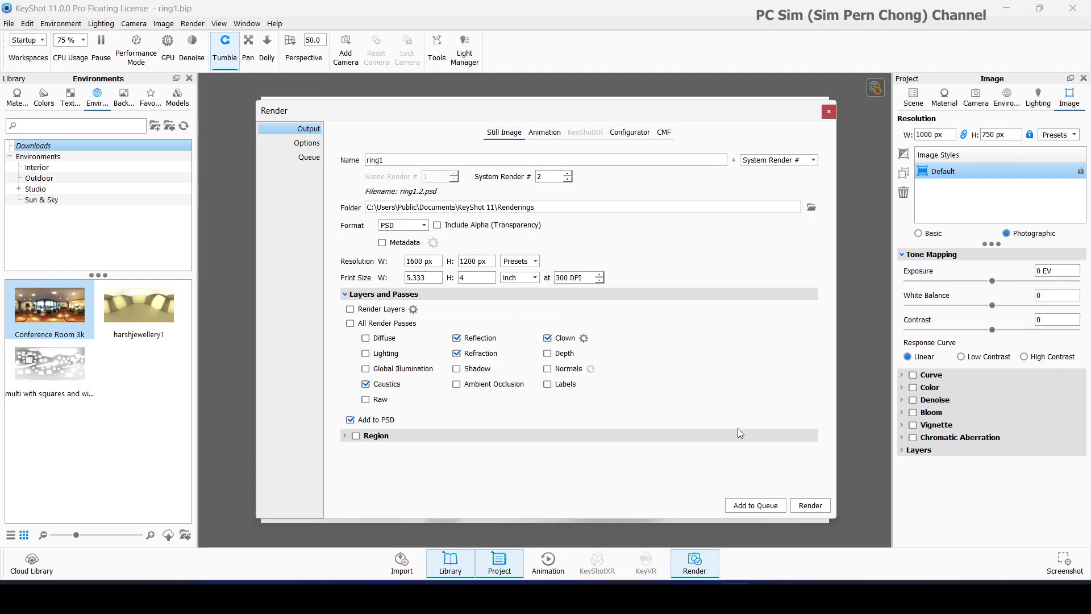
pyautogui.click(816, 507)
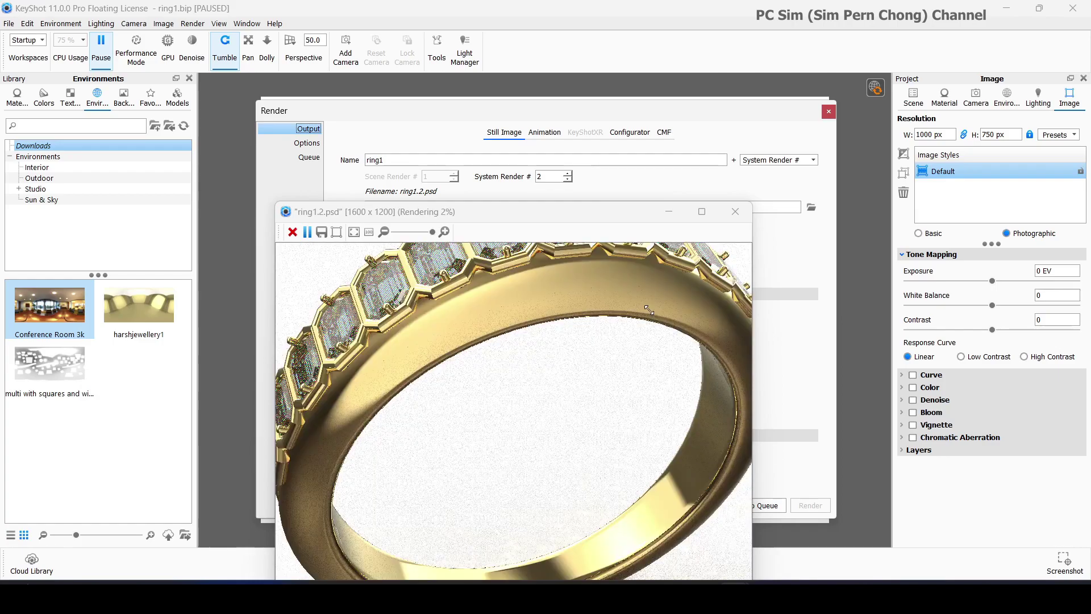
# Move the ring1.2.psd render window up so its progress bar is visible
pyautogui.moveTo(580, 212); pyautogui.dragTo(583, 130)
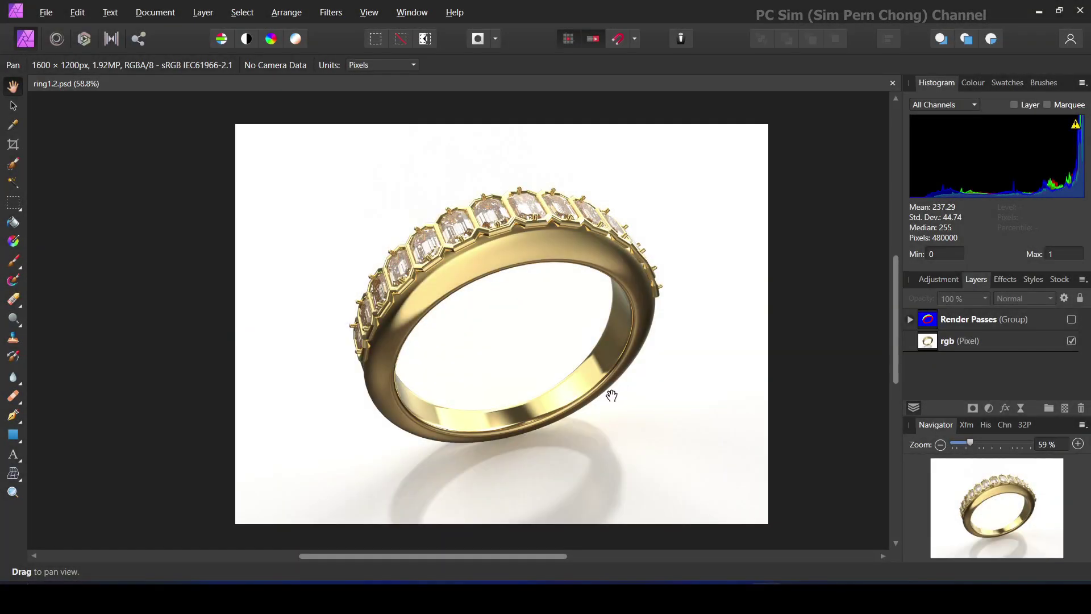
# Expand the Render Passes group, briefly show it to inspect the clown pass, then hide it
pyautogui.moveTo(612, 396); pyautogui.dragTo(596, 398)
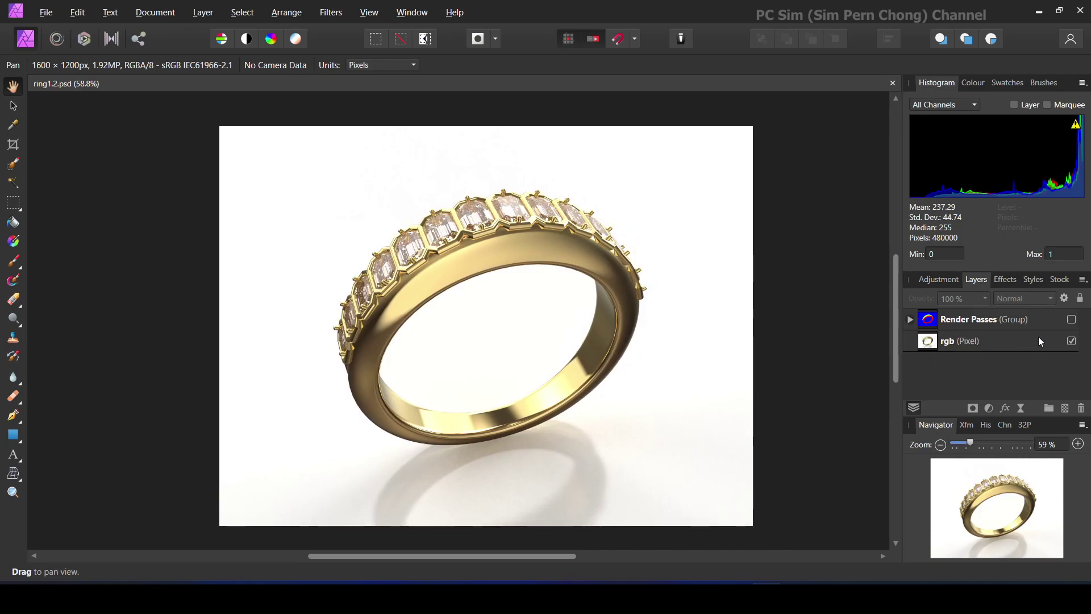
pyautogui.click(910, 319)
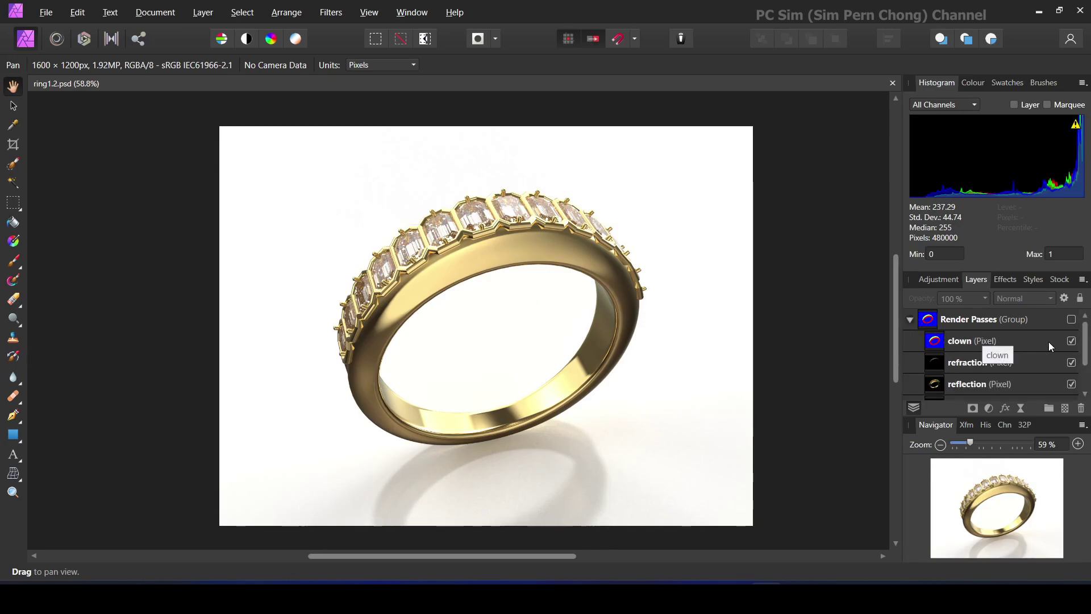
pyautogui.scroll(-2, 1009, 378)
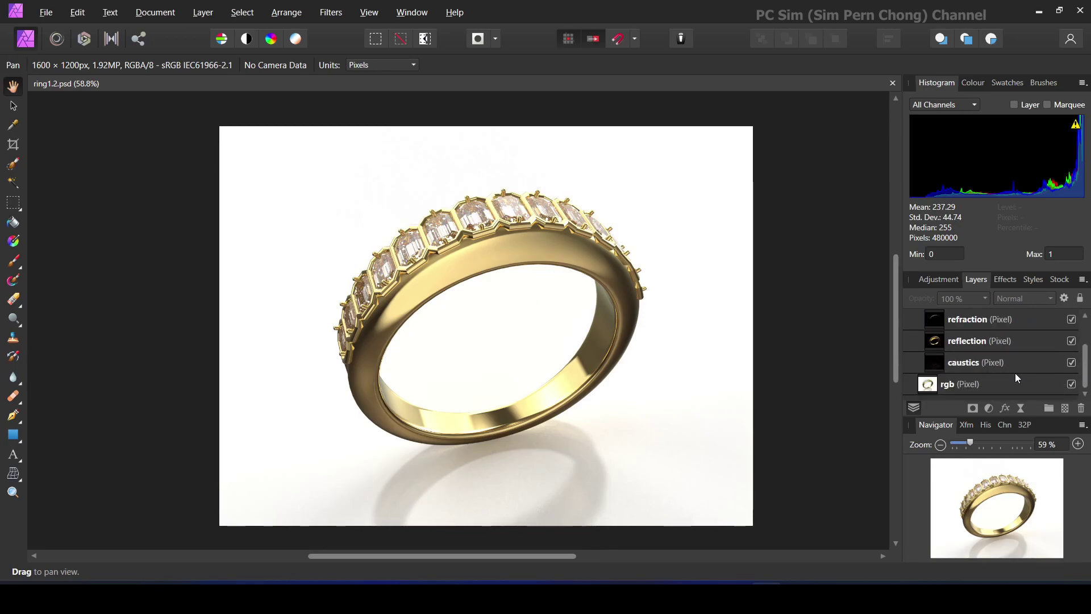
pyautogui.scroll(2, 1014, 373)
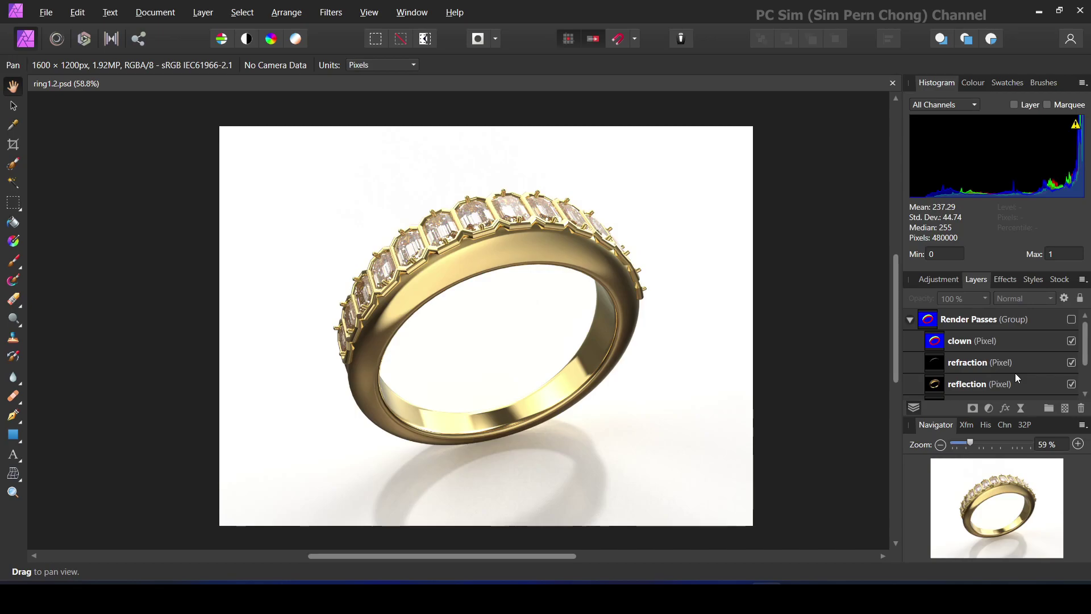
pyautogui.click(1072, 320)
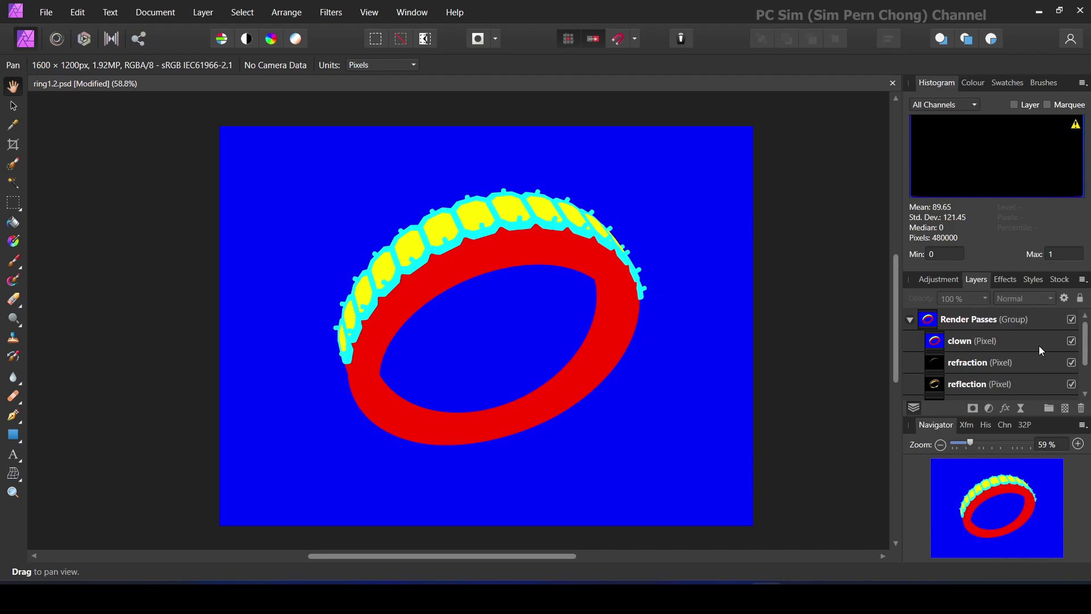
pyautogui.click(1072, 320)
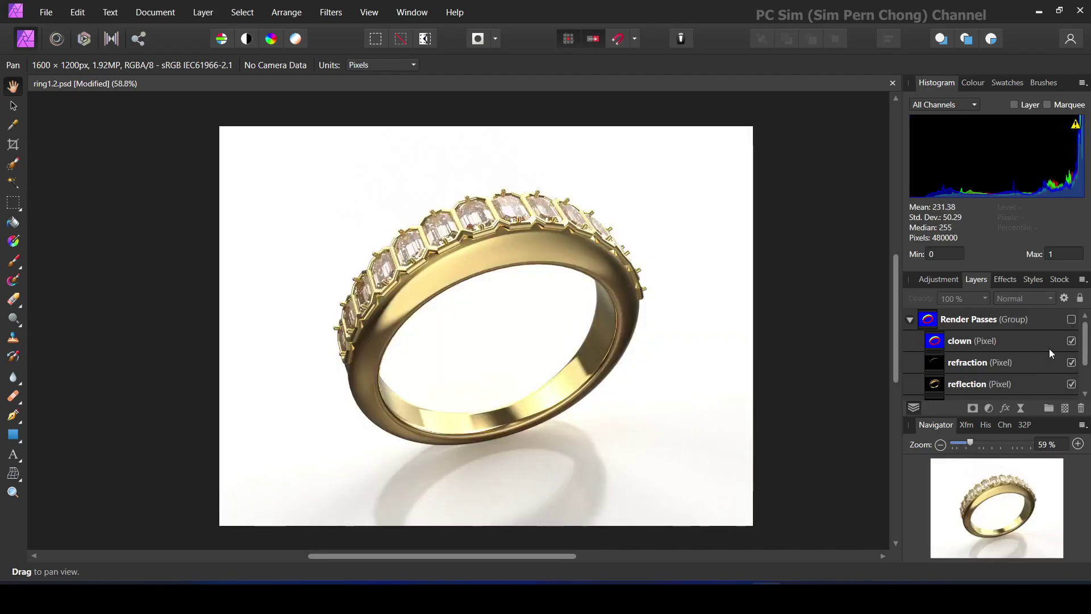
pyautogui.scroll(-2, 1046, 346)
pyautogui.scroll(2, 993, 370)
# Move the clown layer below the rgb layer and switch on the Render Passes group
pyautogui.moveTo(997, 425); pyautogui.dragTo(997, 505)
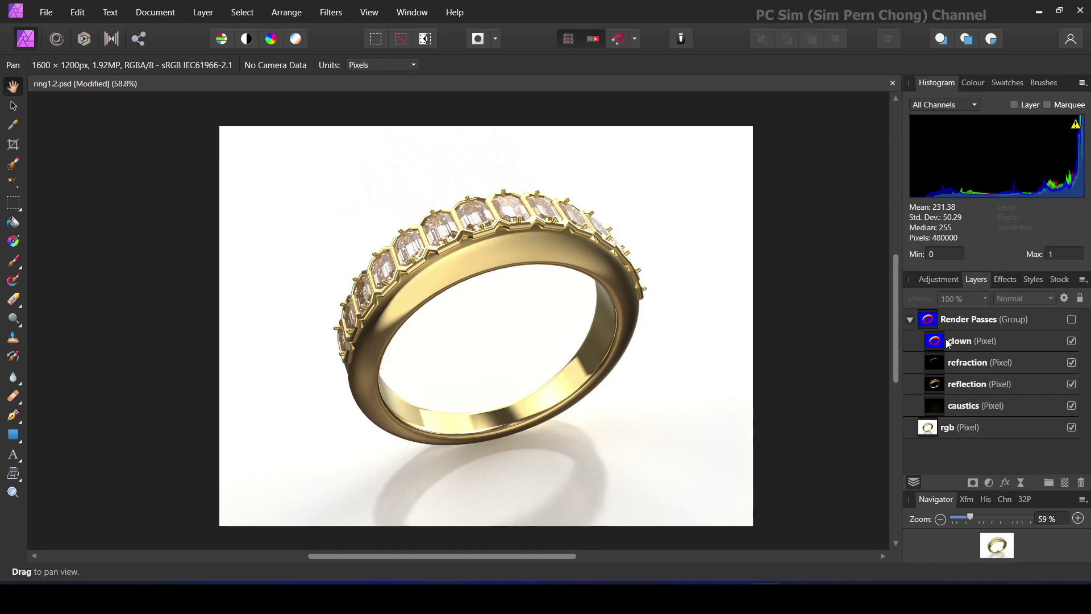
pyautogui.moveTo(945, 348); pyautogui.dragTo(913, 438)
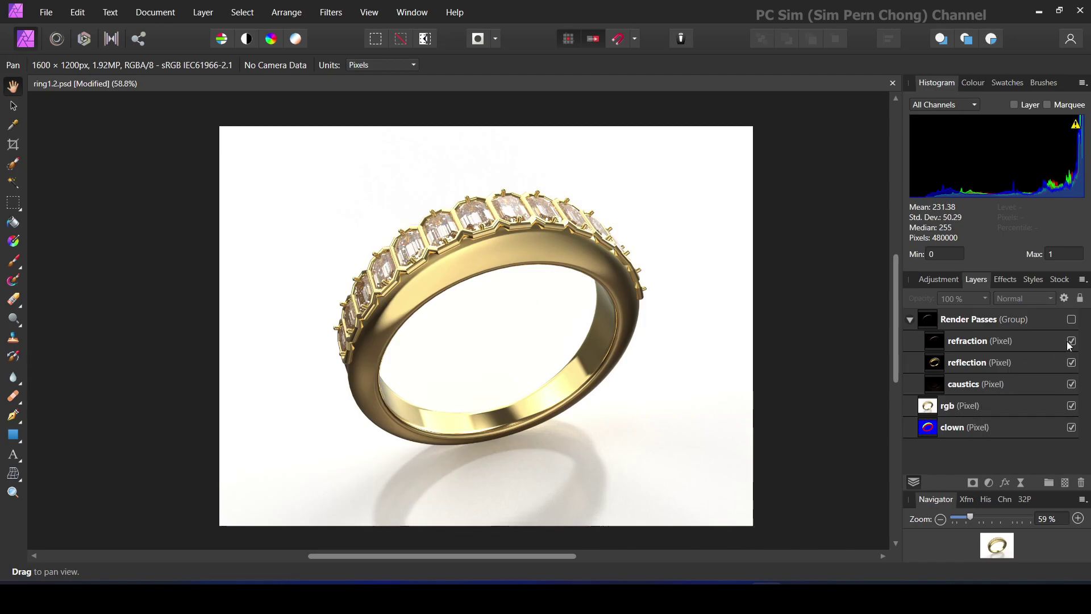
pyautogui.keyDown('alt'); pyautogui.click(1071, 319); pyautogui.keyUp('alt')
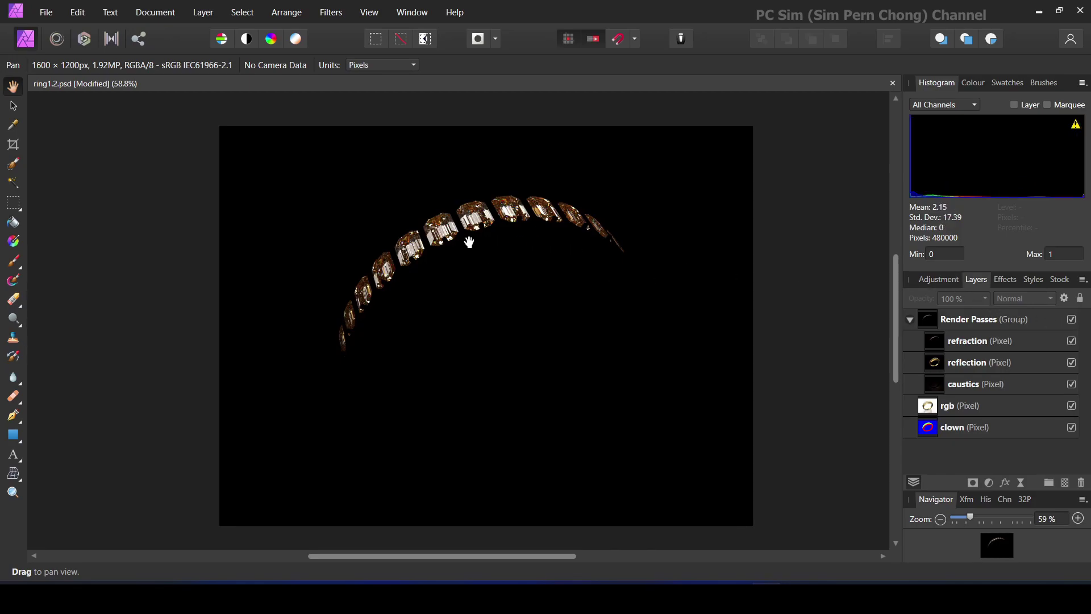
# Hide the reflection pass and set the refraction layer's blend mode to Screen
pyautogui.click(1071, 363)
pyautogui.click(1025, 342)
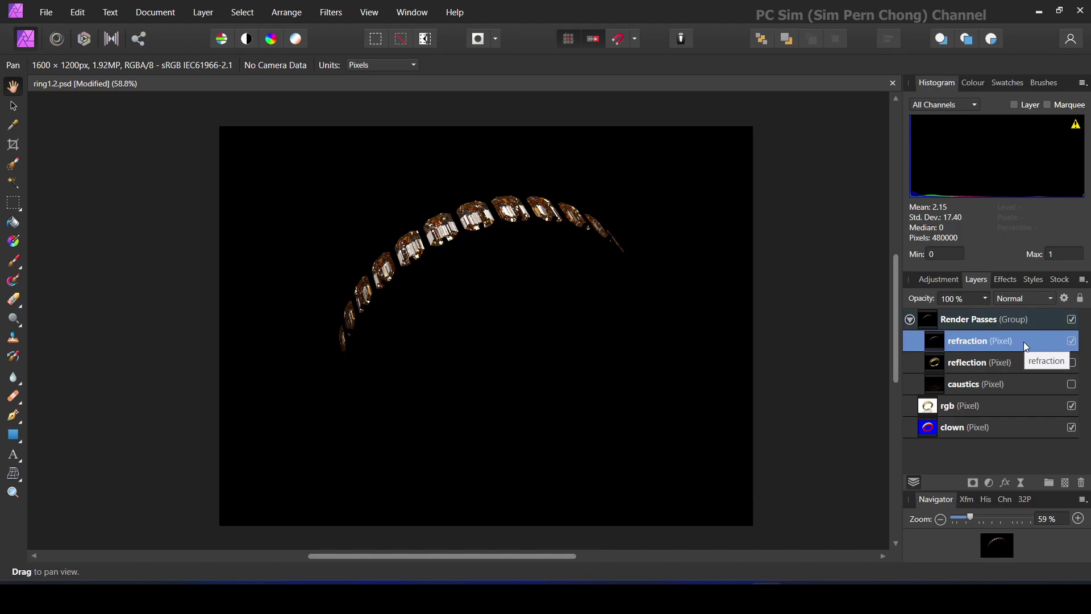
pyautogui.click(1026, 300)
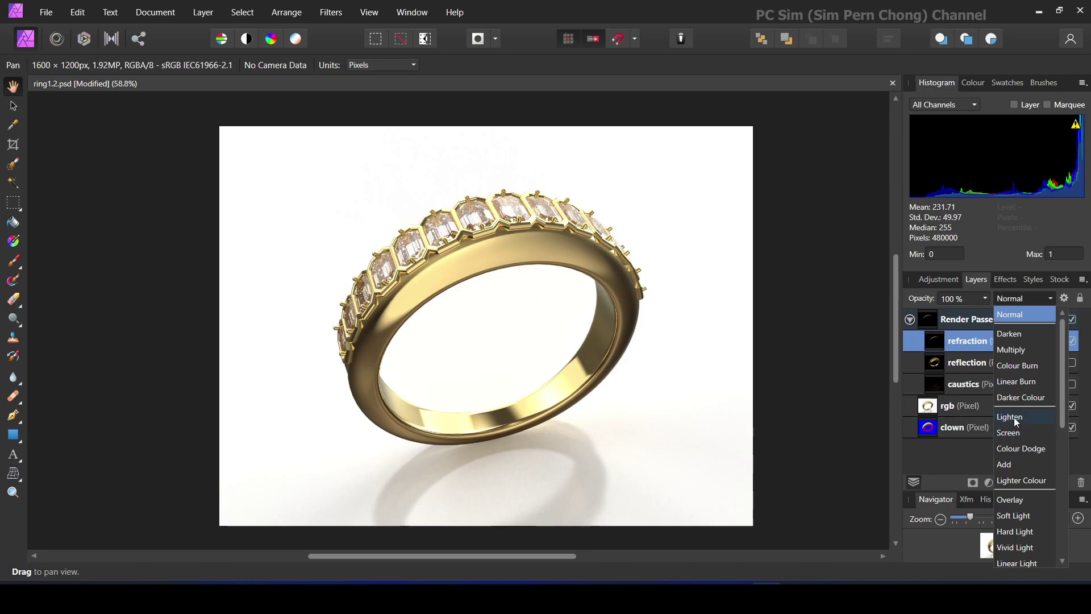
pyautogui.click(1011, 434)
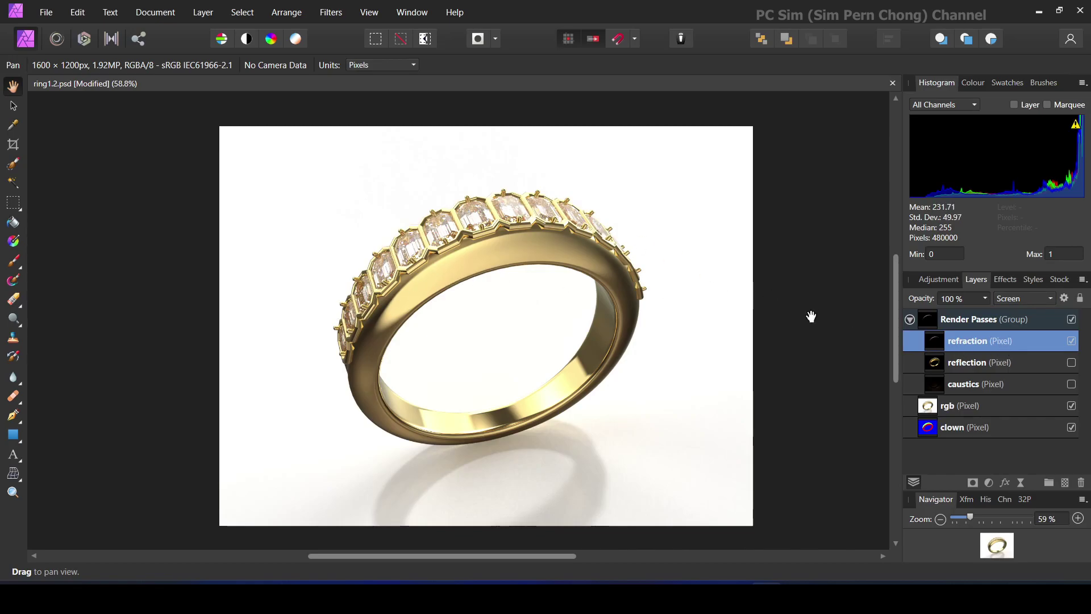
# Duplicate the screened refraction layer to intensify the gems
pyautogui.rightClick(1014, 341)
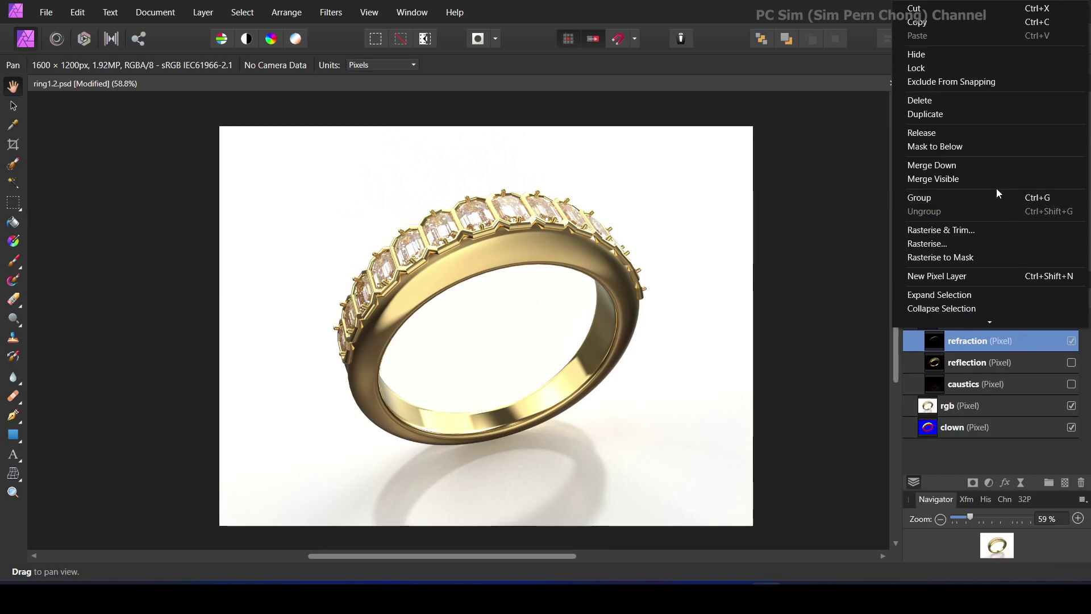
pyautogui.click(950, 115)
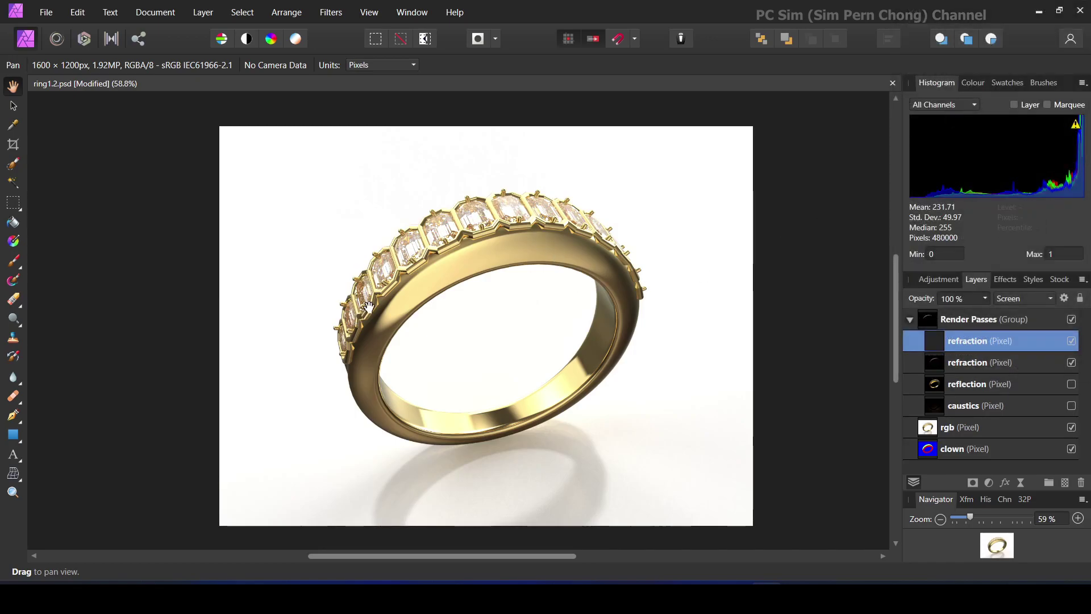
pyautogui.scroll(1, 554, 253)
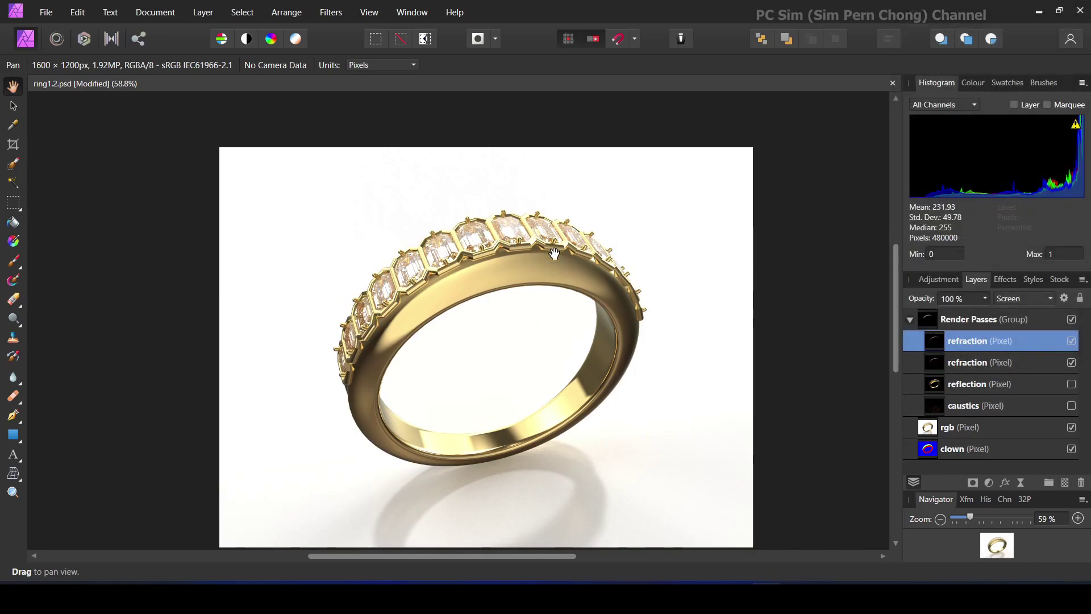
# Zoom in on the ring and make the reflection pass visible again
pyautogui.moveTo(974, 519); pyautogui.dragTo(979, 518)
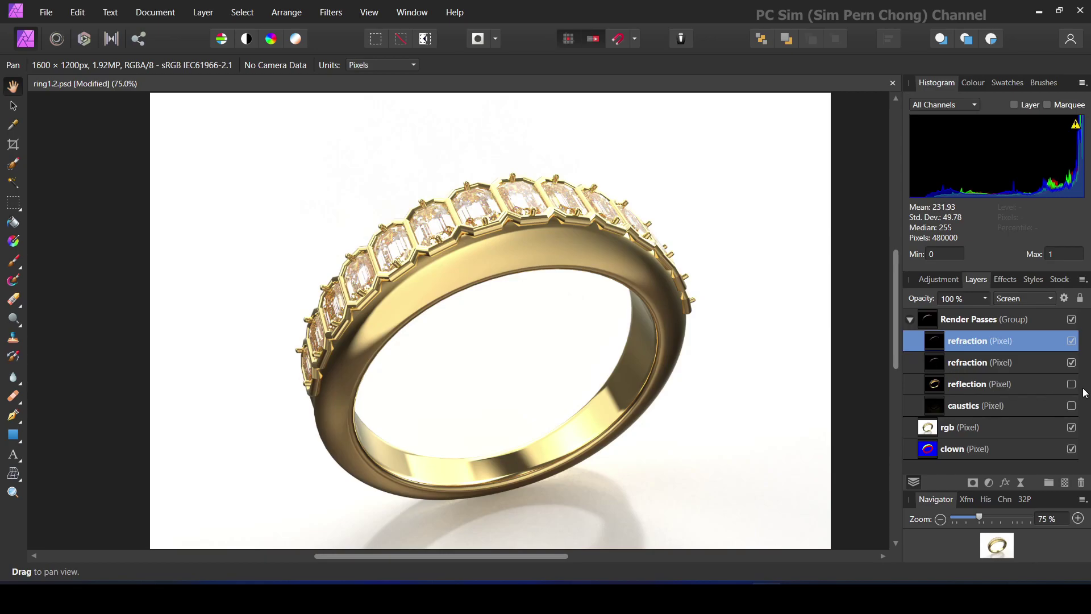
pyautogui.click(1053, 386)
pyautogui.click(1072, 384)
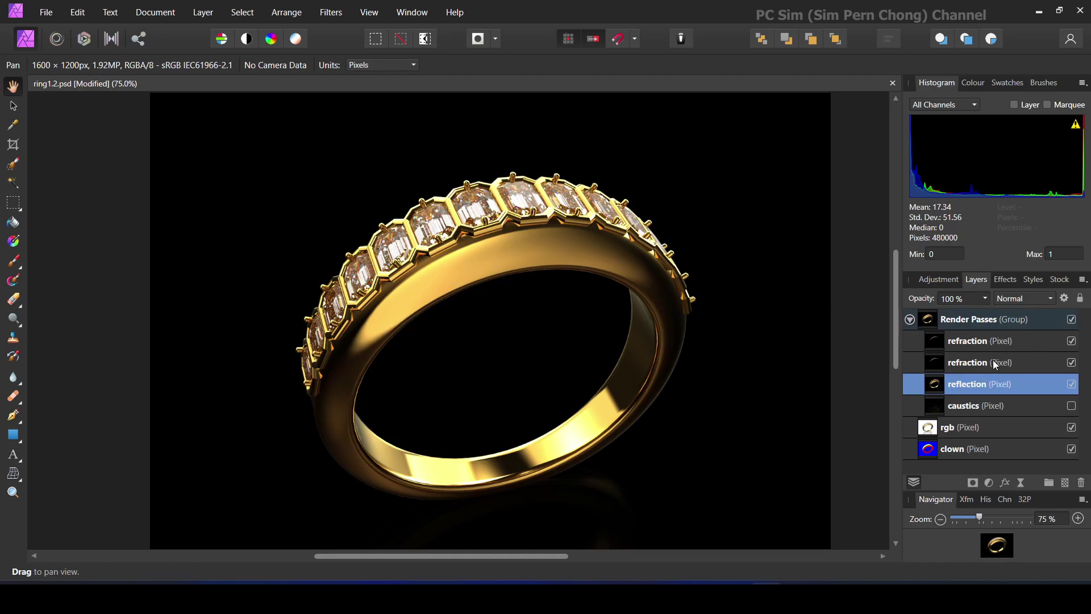
# Set the reflection layer's blend mode to Screen after trying Lighten
pyautogui.click(1032, 296)
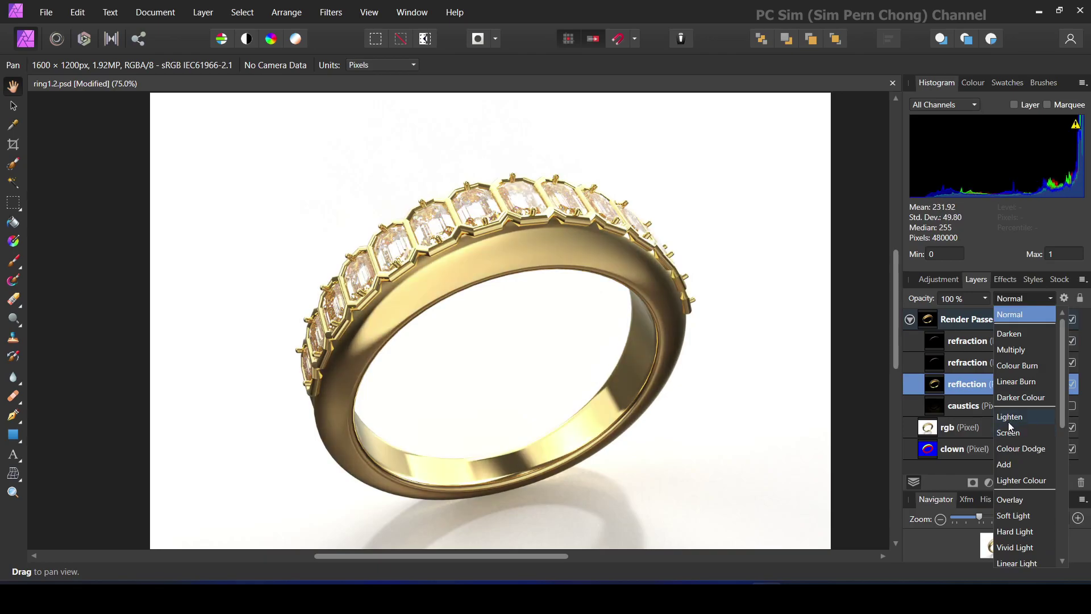
pyautogui.click(1008, 420)
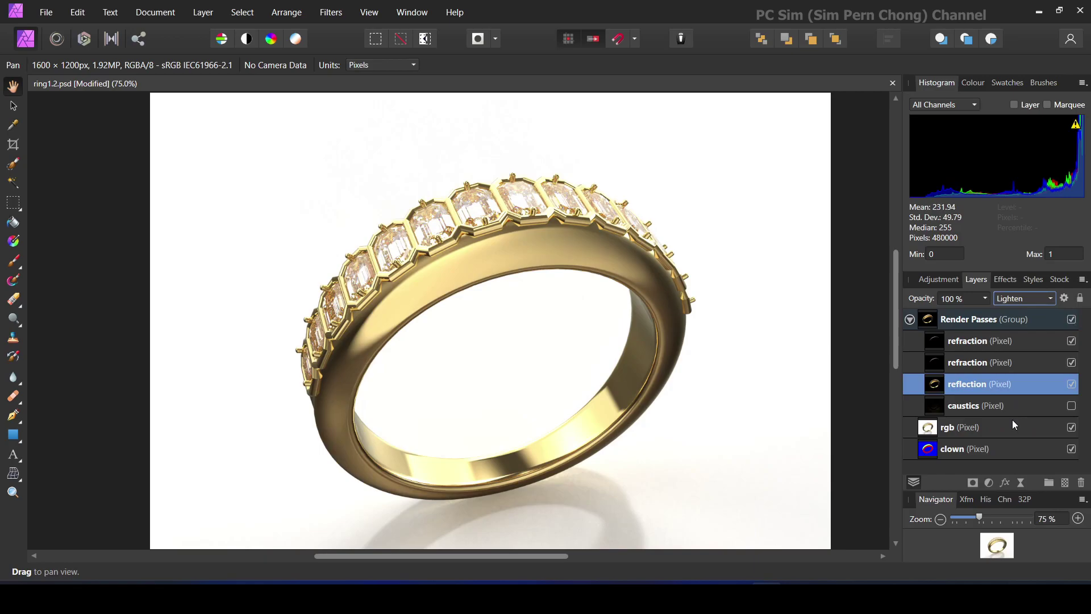
pyautogui.click(1073, 385)
pyautogui.click(1072, 385)
pyautogui.click(1018, 299)
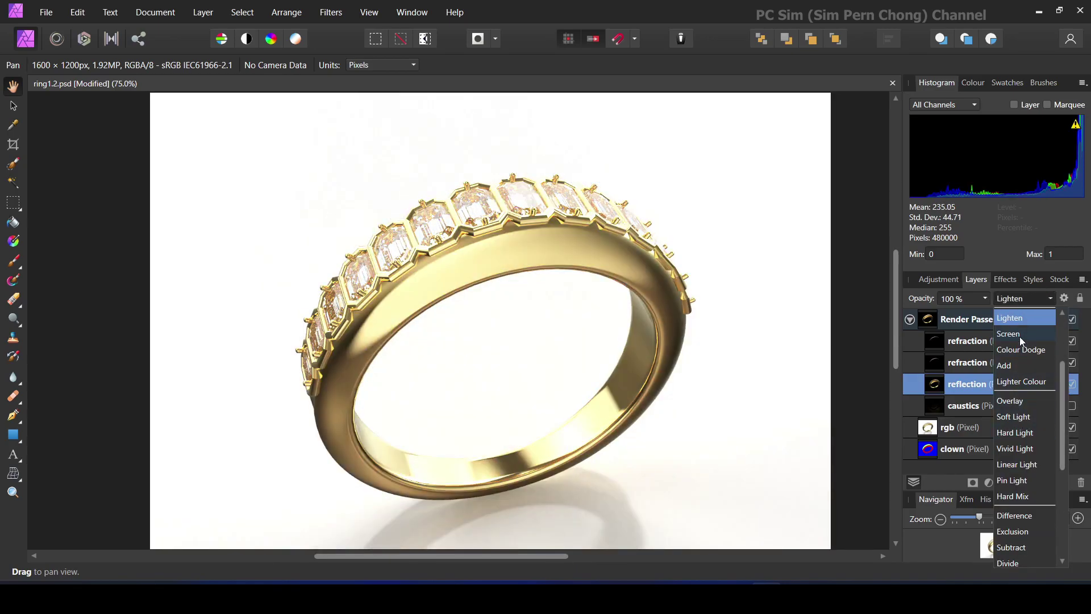
pyautogui.click(1020, 335)
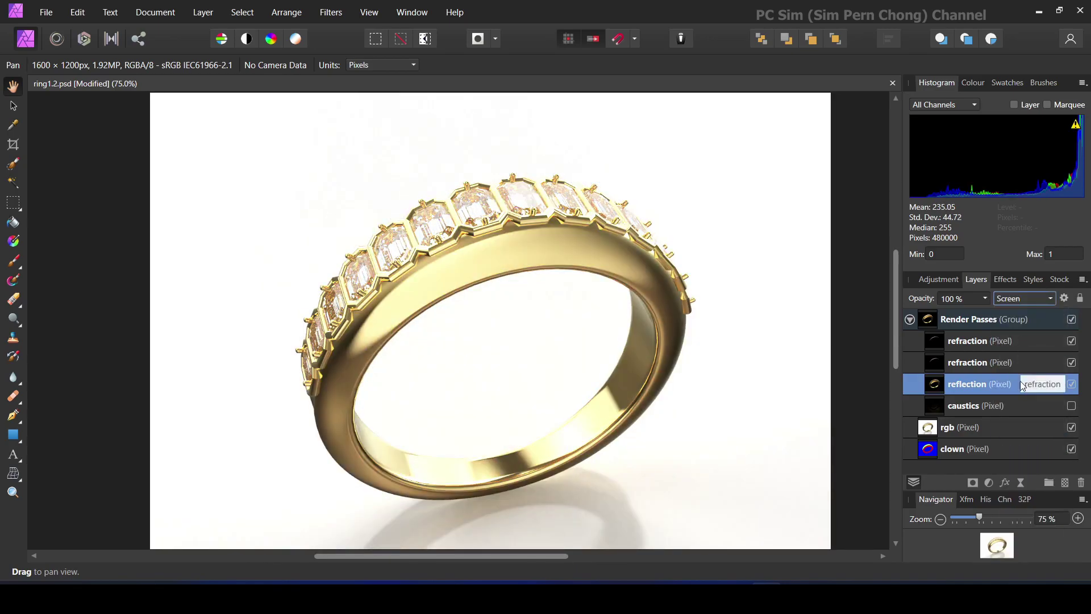
# Lower the reflection layer's opacity to 45% and turn on the caustics pass
pyautogui.click(983, 299)
pyautogui.moveTo(980, 309); pyautogui.dragTo(935, 336)
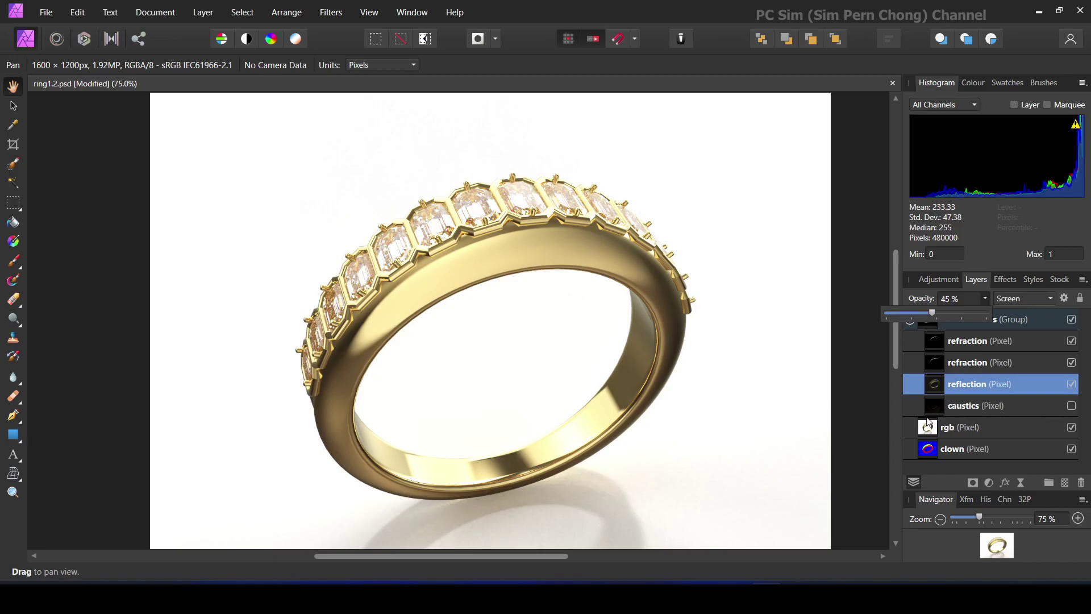
pyautogui.click(1072, 405)
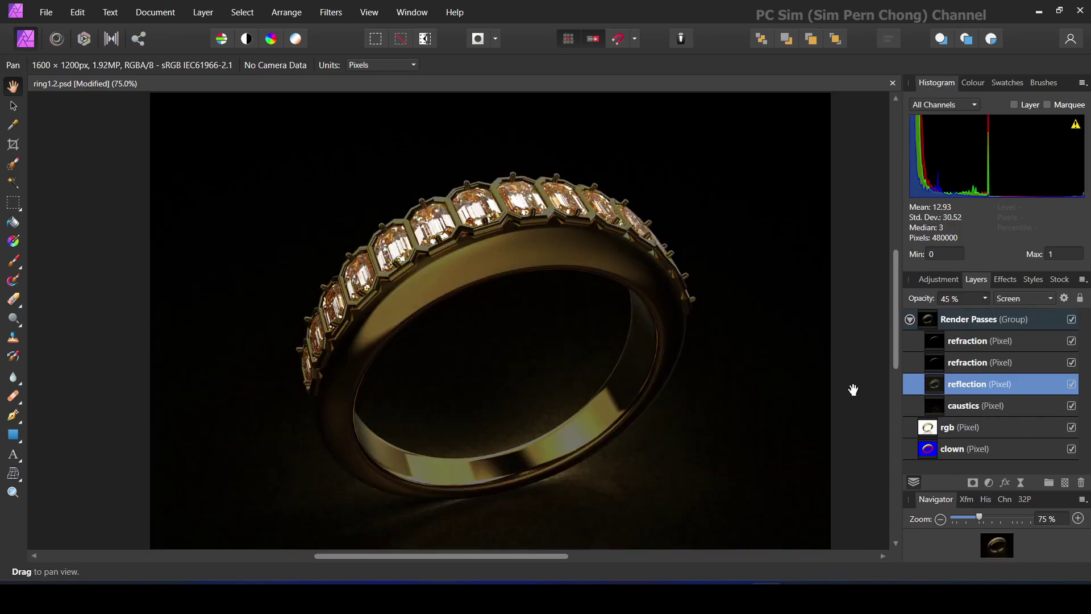
# Select the caustics layer and hide the reflection and both refraction passes
pyautogui.click(1019, 406)
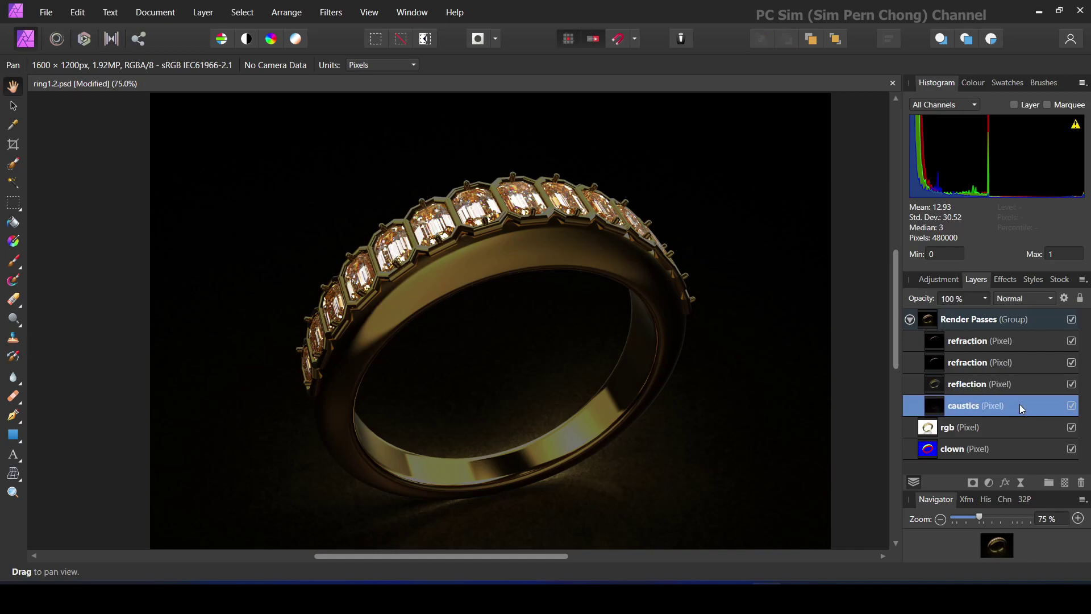
pyautogui.click(1071, 383)
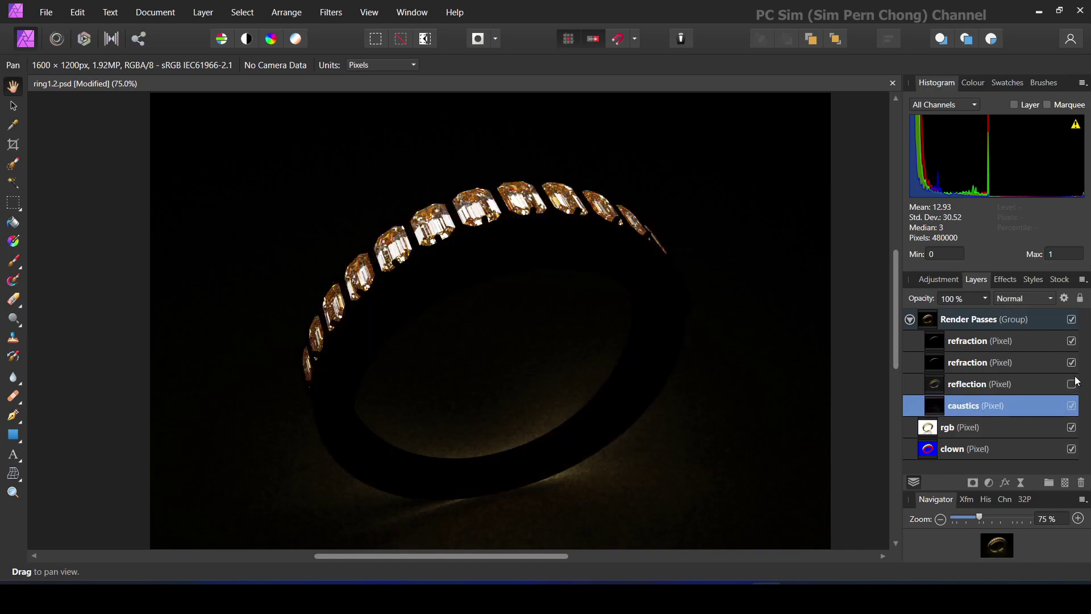
pyautogui.click(1071, 362)
pyautogui.click(1071, 340)
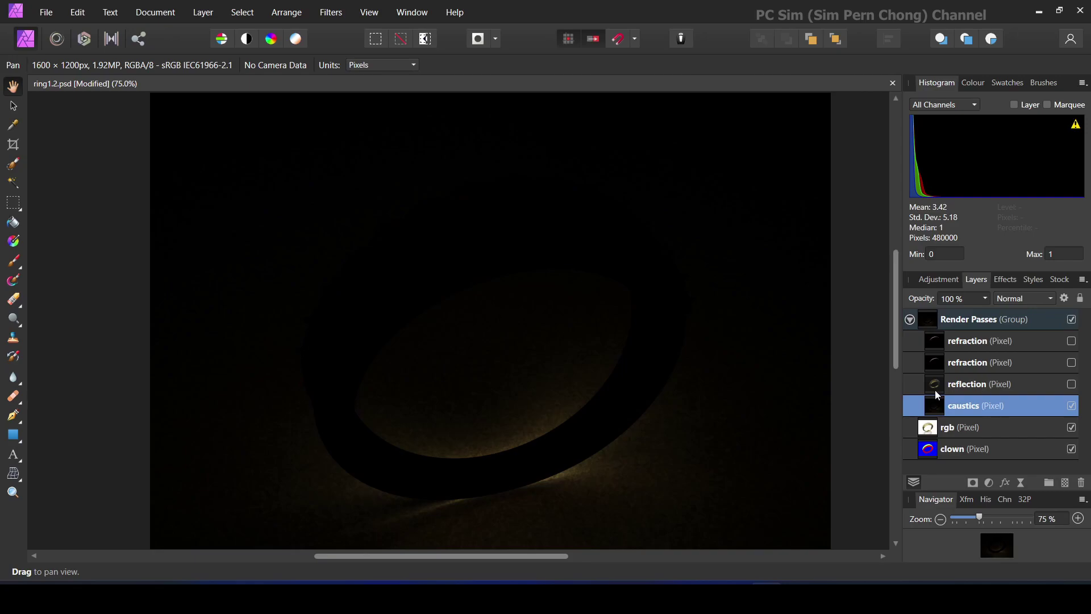
pyautogui.moveTo(640, 392); pyautogui.dragTo(668, 307)
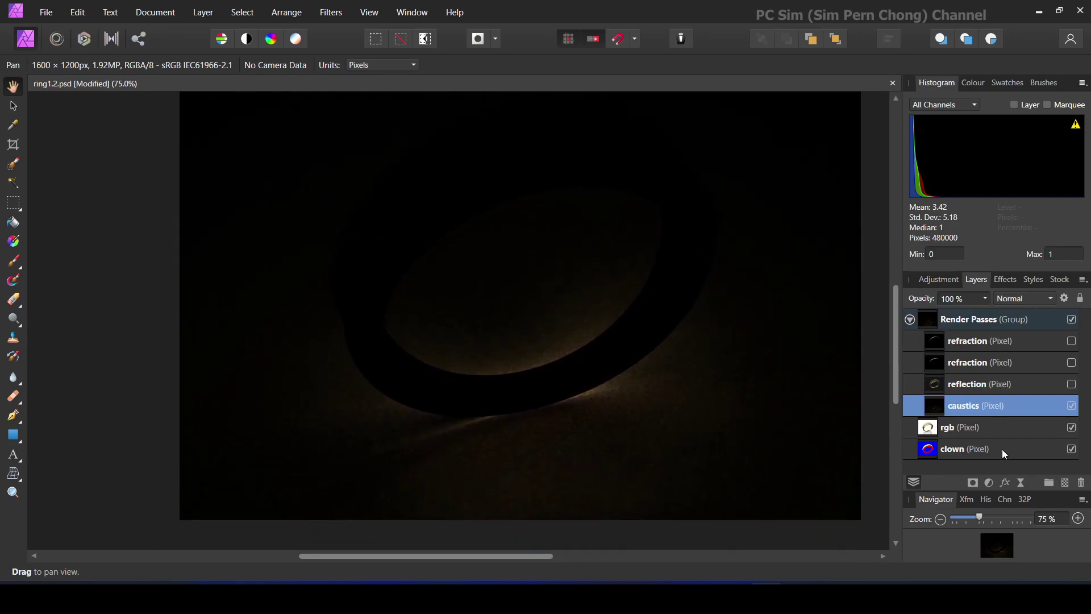
# Set the caustics layer's blend mode to Screen and compare it on and off
pyautogui.click(1017, 299)
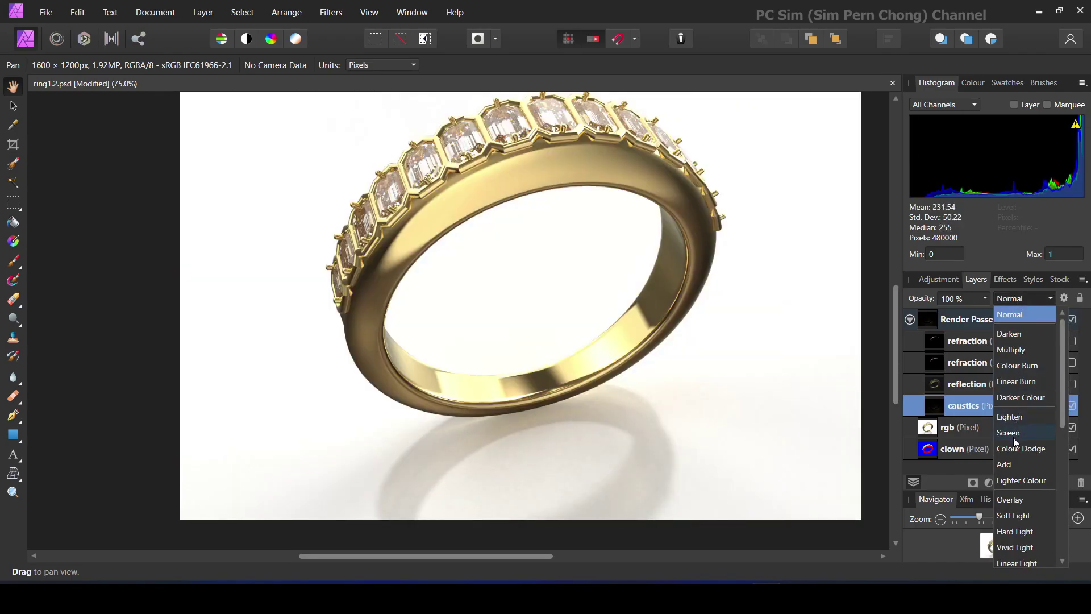
pyautogui.click(1014, 437)
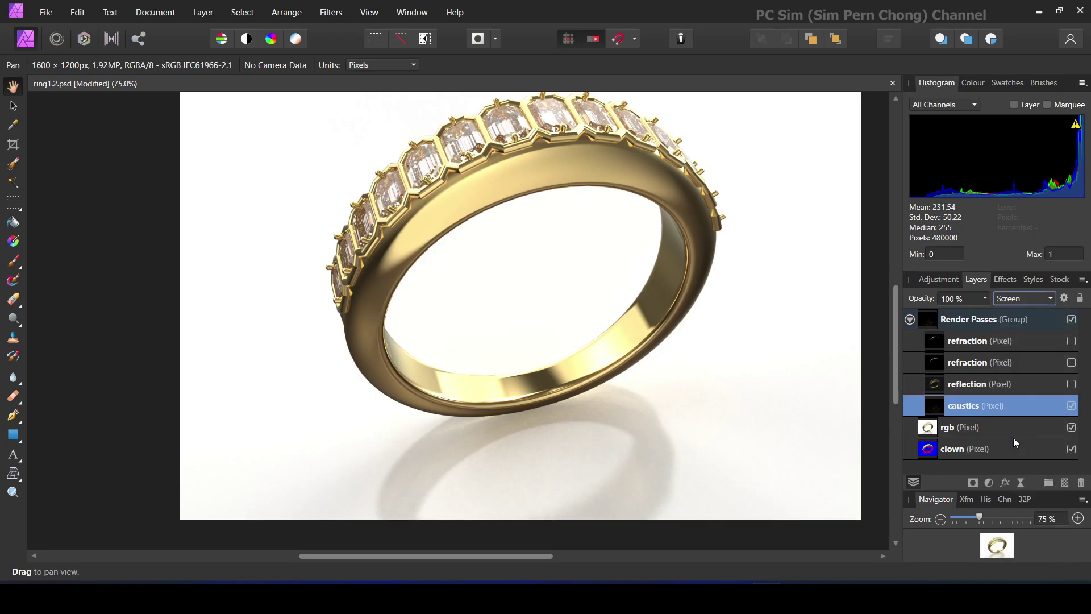
pyautogui.click(1071, 406)
pyautogui.click(1071, 406)
# Zoom out to 62% and centre the whole image in view
pyautogui.scroll(1, 674, 378)
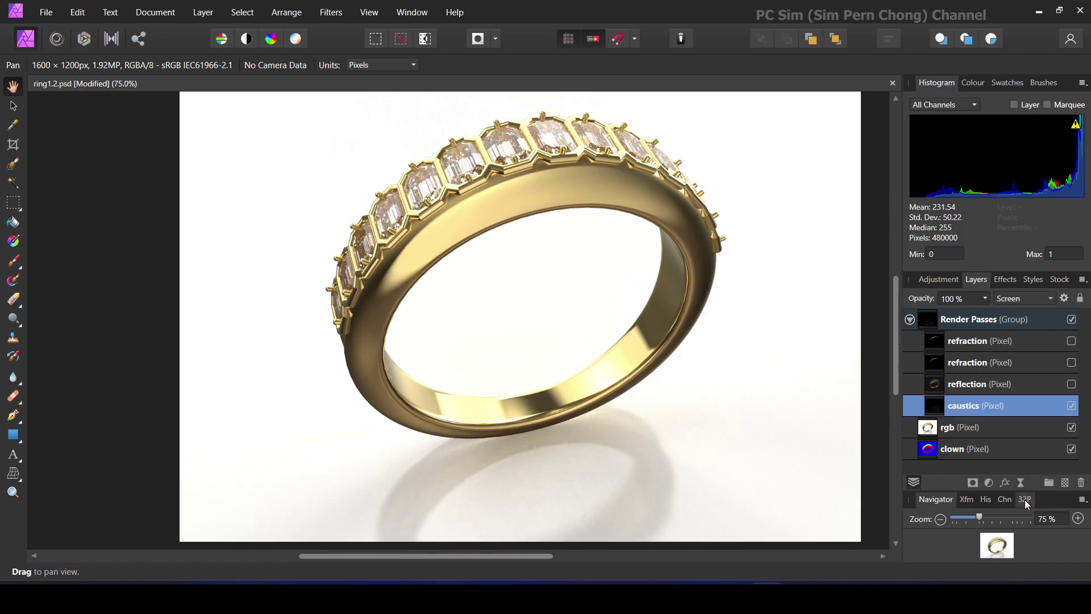
pyautogui.moveTo(981, 516); pyautogui.dragTo(971, 517)
pyautogui.moveTo(747, 368); pyautogui.dragTo(743, 396)
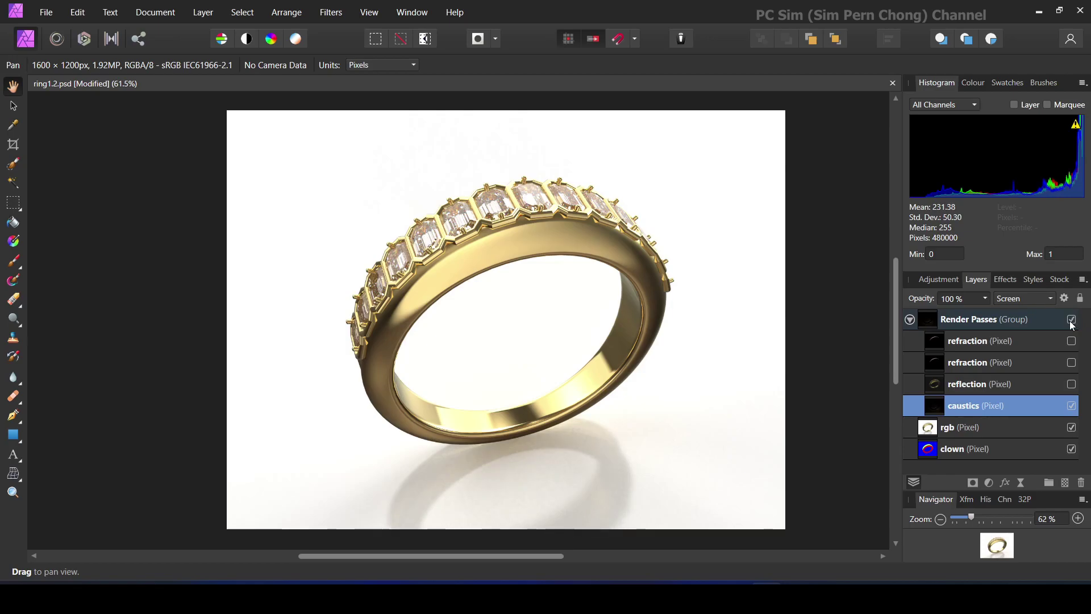
# Make both refraction passes and the reflection pass visible again
pyautogui.click(1072, 341)
pyautogui.click(1072, 363)
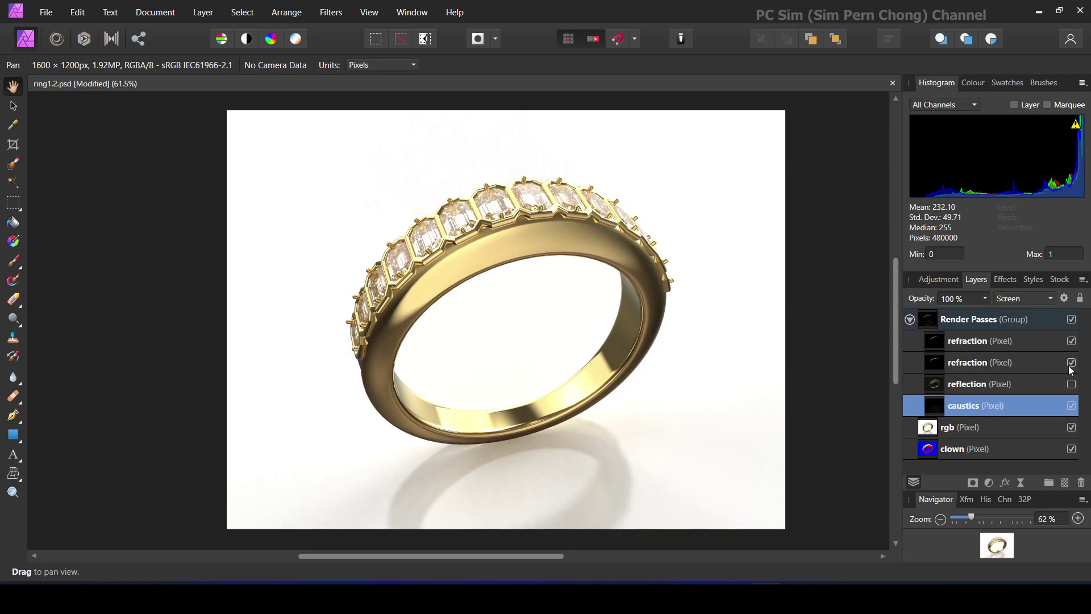
pyautogui.click(1073, 387)
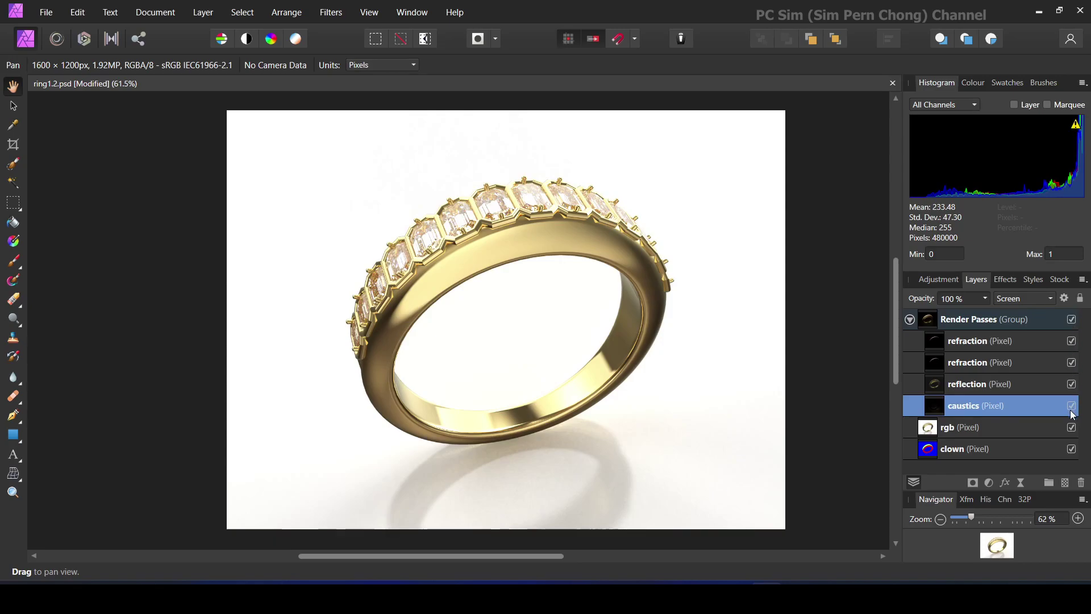
# Compare the composite with the Render Passes group off and on, then select the top refraction layer
pyautogui.click(1072, 321)
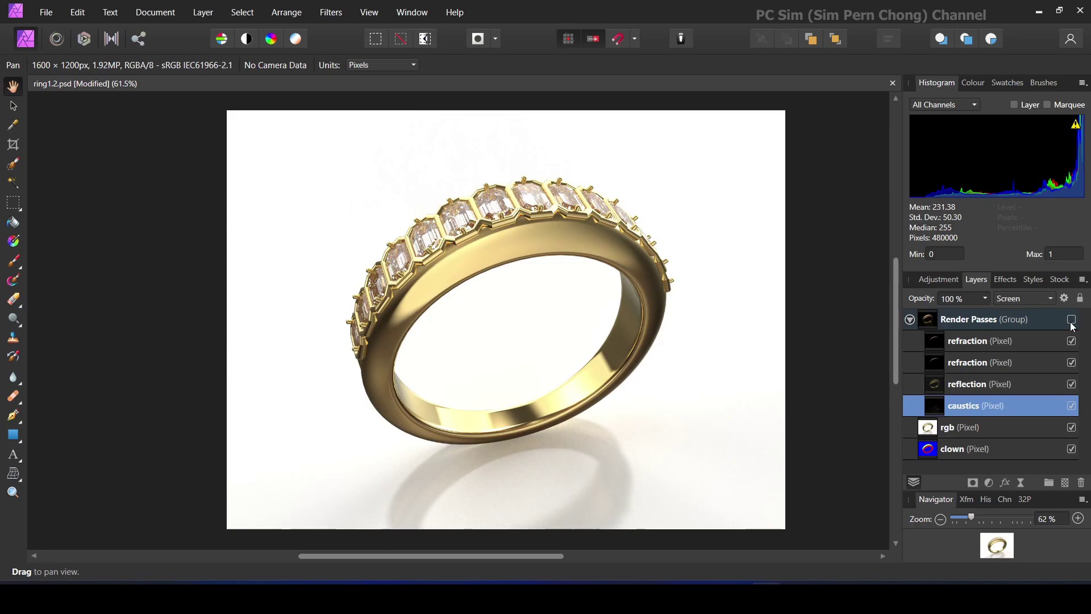
pyautogui.click(1072, 322)
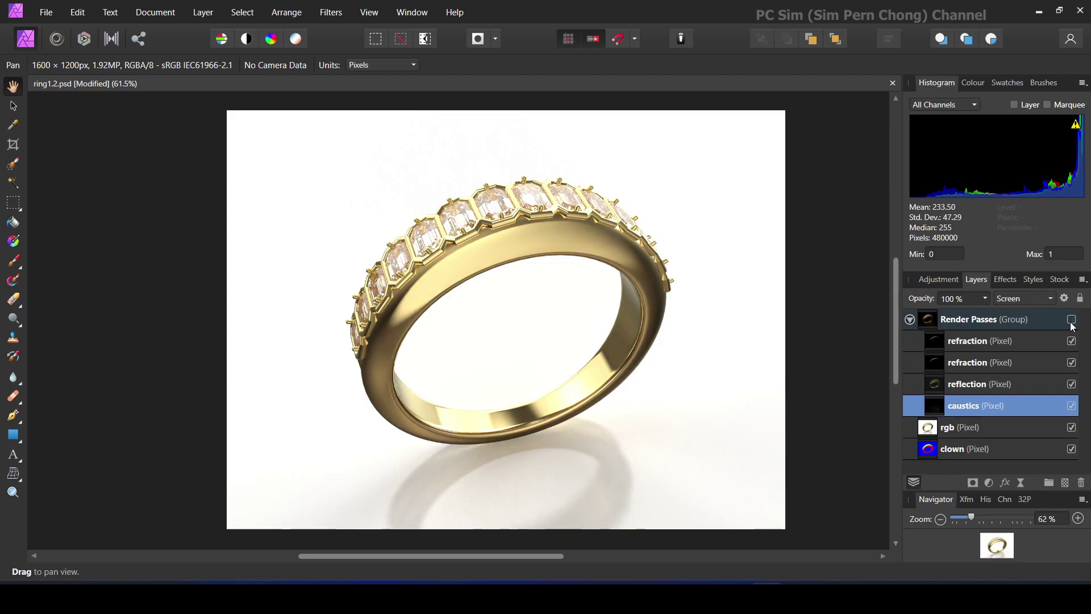
pyautogui.click(1071, 321)
pyautogui.moveTo(704, 290); pyautogui.dragTo(679, 307)
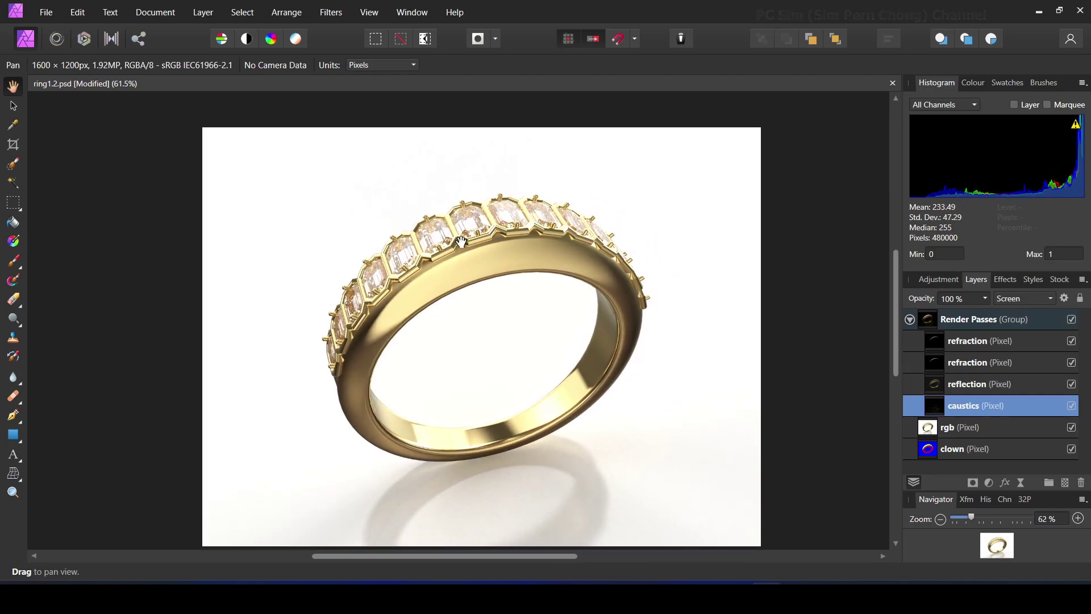
pyautogui.click(1072, 322)
pyautogui.click(1072, 322)
pyautogui.click(1032, 343)
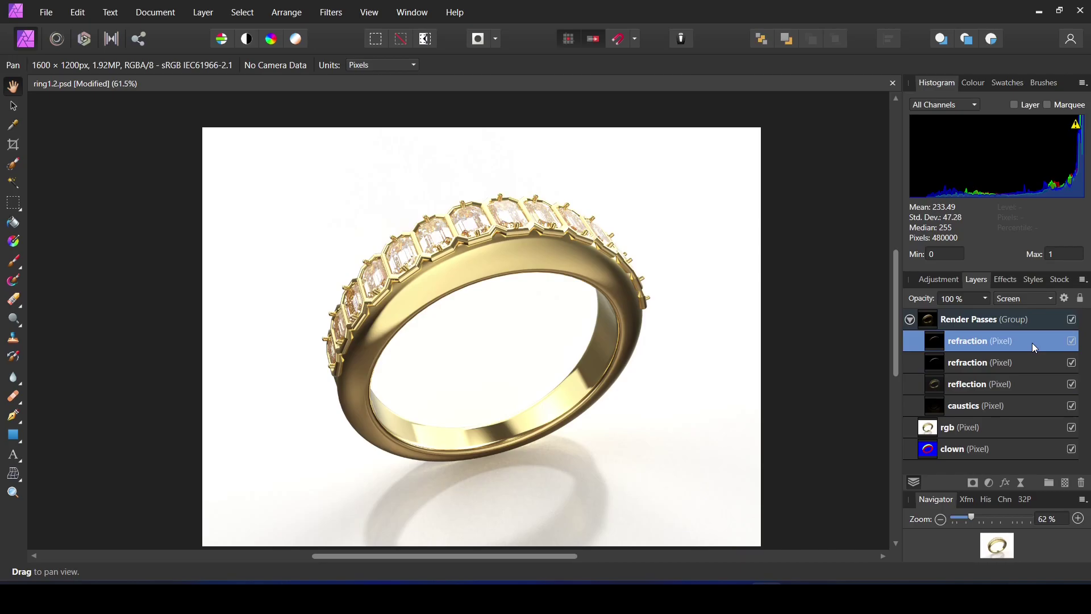